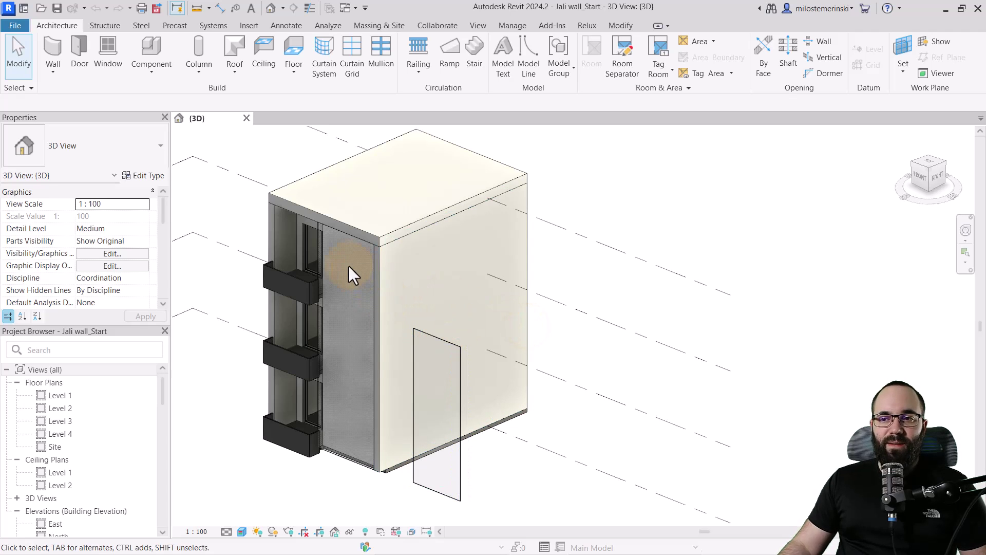
# Examine the tall curtain wall on the building's front and the freestanding curtain wall beside it
pyautogui.keyDown('shift'); pyautogui.moveTo(338, 288); pyautogui.dragTo(348, 308, button='middle'); pyautogui.keyUp('shift')
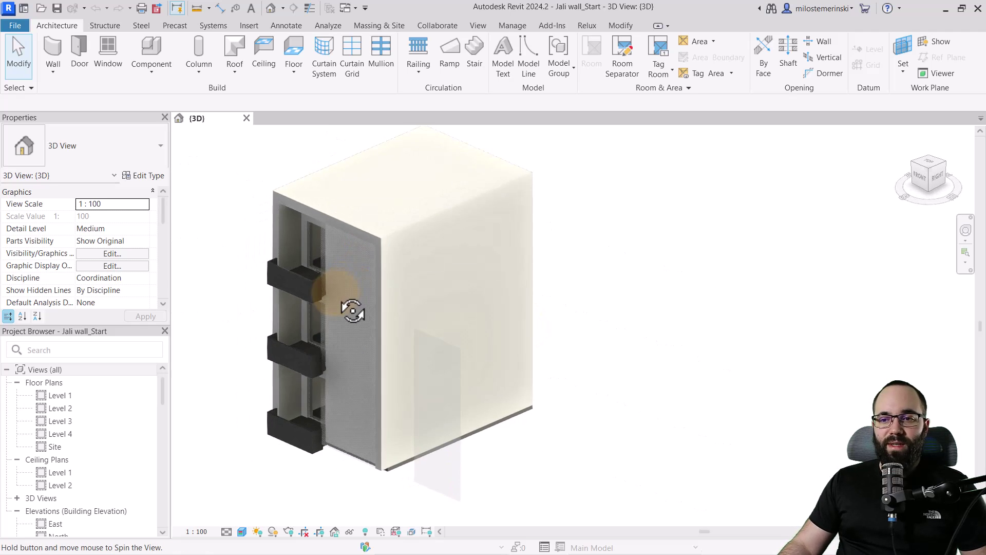
pyautogui.scroll(3, 332, 266)
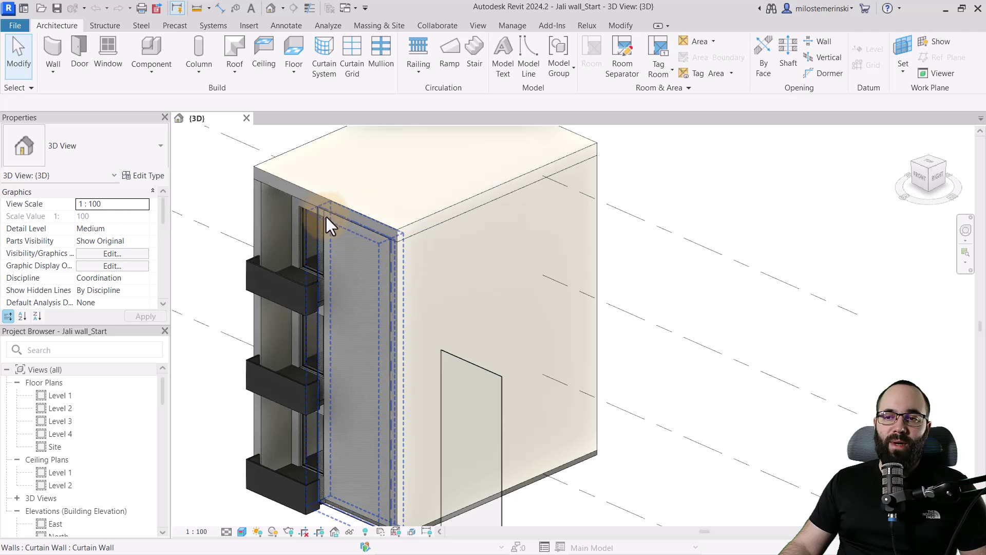
pyautogui.scroll(-1, 380, 290)
pyautogui.scroll(-1, 359, 286)
pyautogui.scroll(1, 359, 286)
pyautogui.moveTo(359, 285); pyautogui.dragTo(310, 229, button='middle')
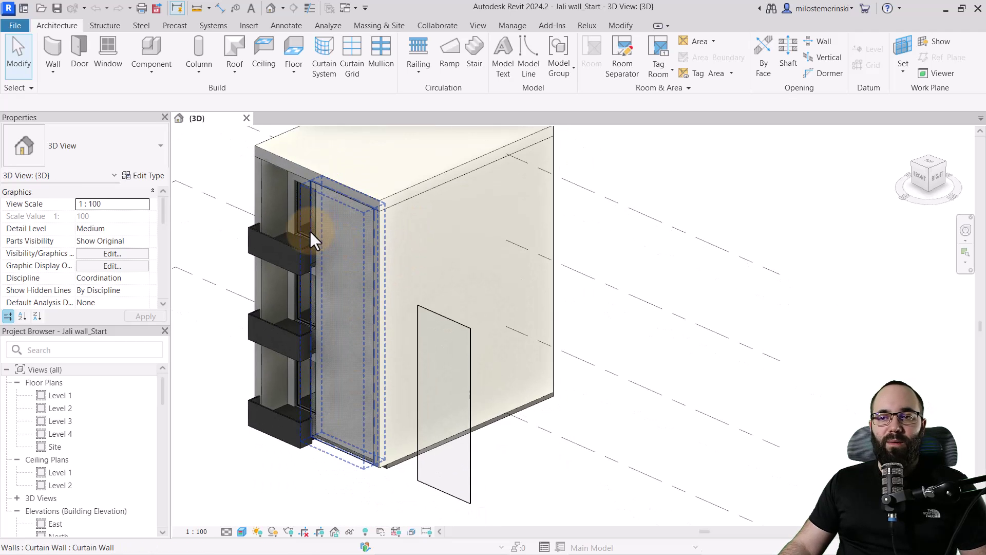
pyautogui.click(310, 230)
pyautogui.scroll(-2, 310, 230)
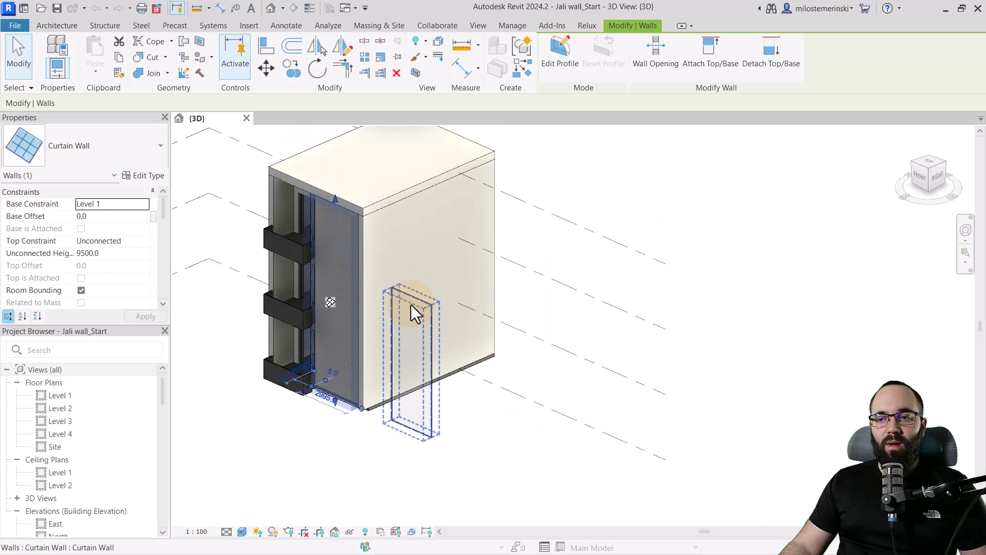
pyautogui.click(411, 305)
pyautogui.scroll(2, 418, 359)
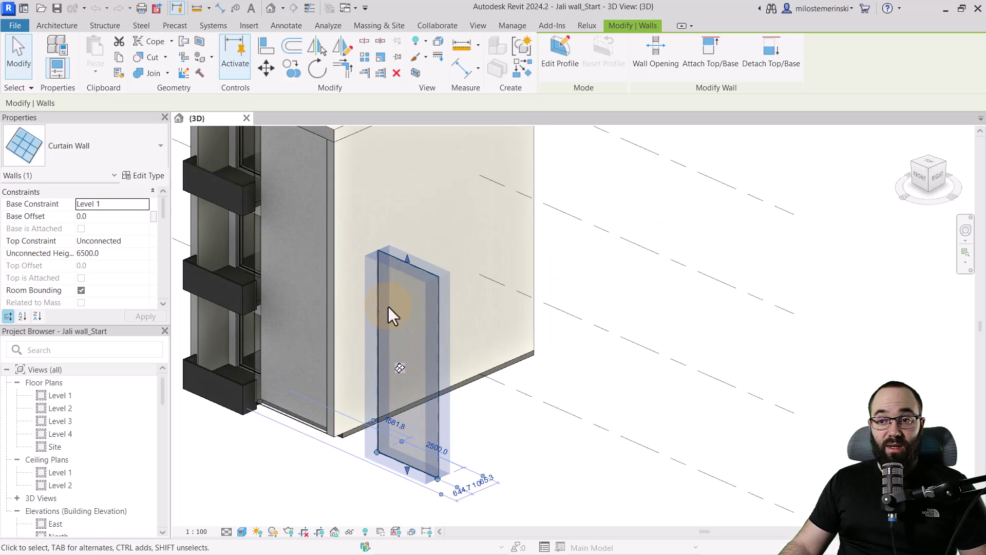
pyautogui.moveTo(403, 343); pyautogui.dragTo(409, 324, button='middle')
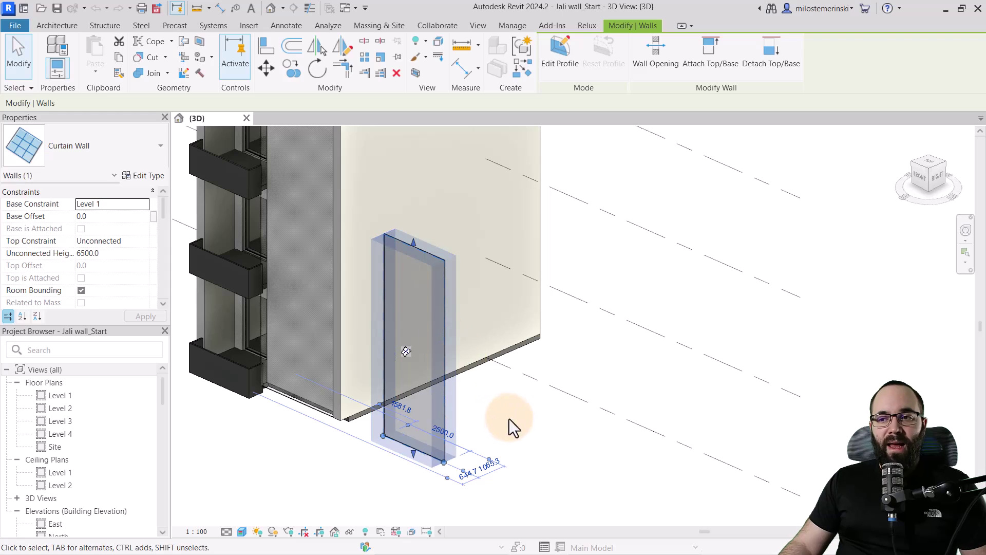
pyautogui.click(490, 412)
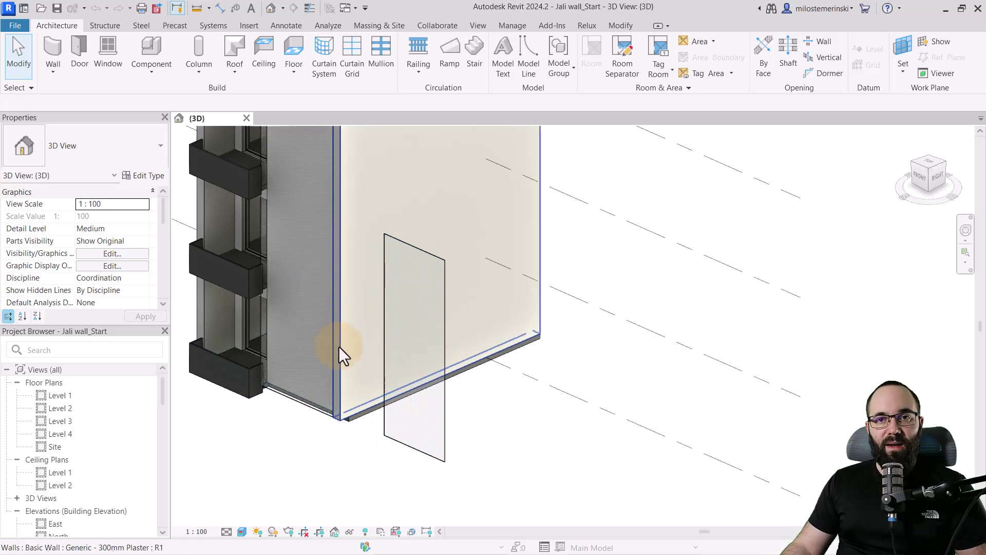
# Create a new family from the Metric Curtain Wall Panel template in the English template folder
pyautogui.click(23, 25)
pyautogui.moveTo(36, 93)
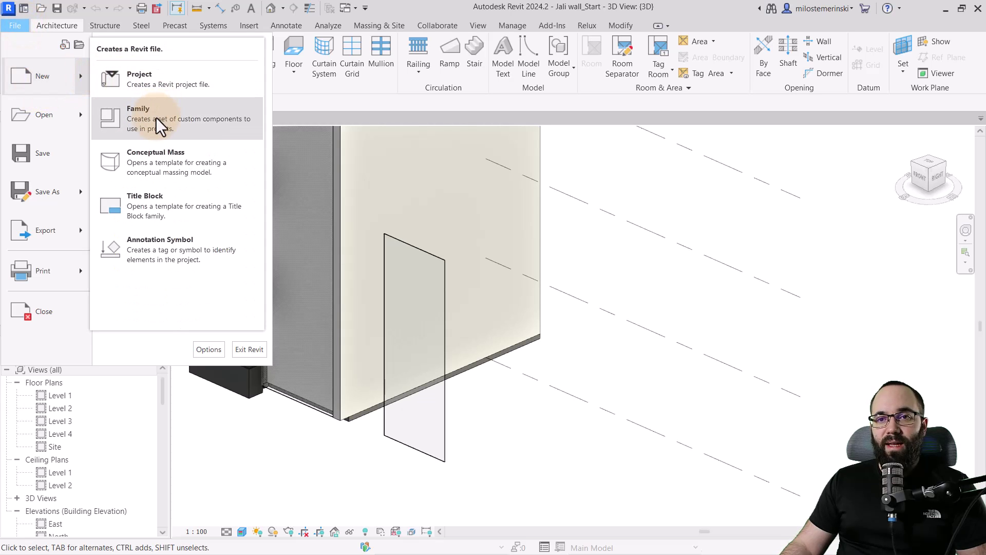
pyautogui.press('Escape')
pyautogui.press('Escape')
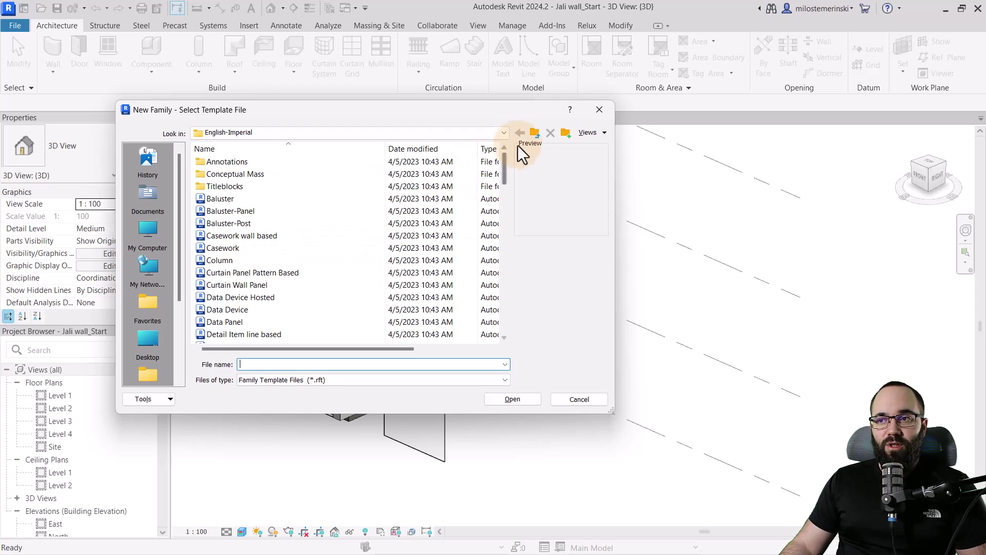
pyautogui.click(534, 134)
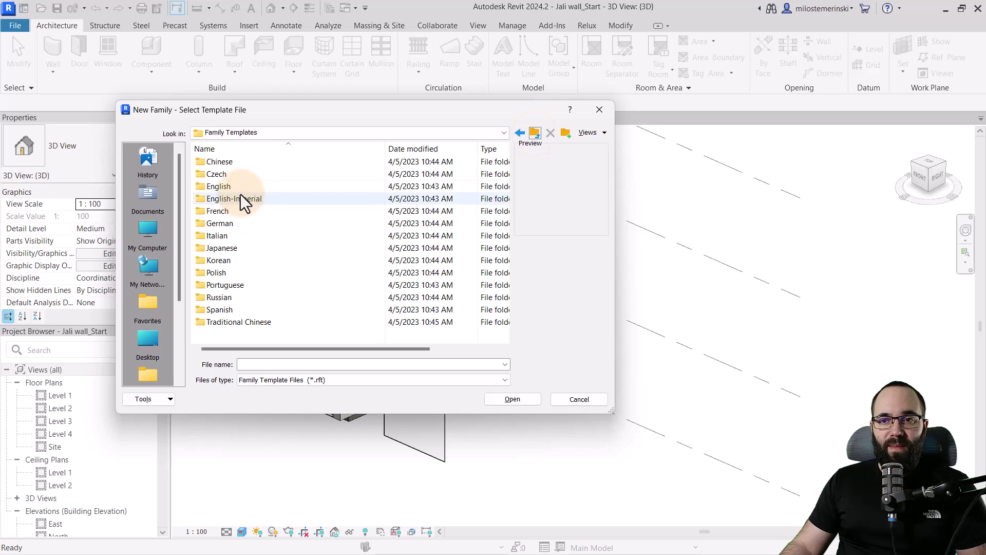
pyautogui.doubleClick(237, 187)
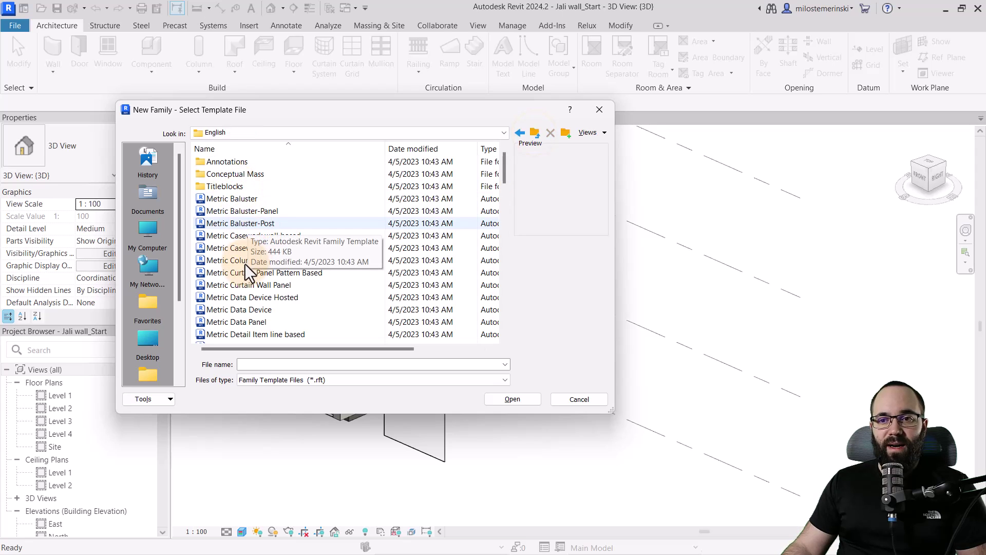
pyautogui.click(224, 287)
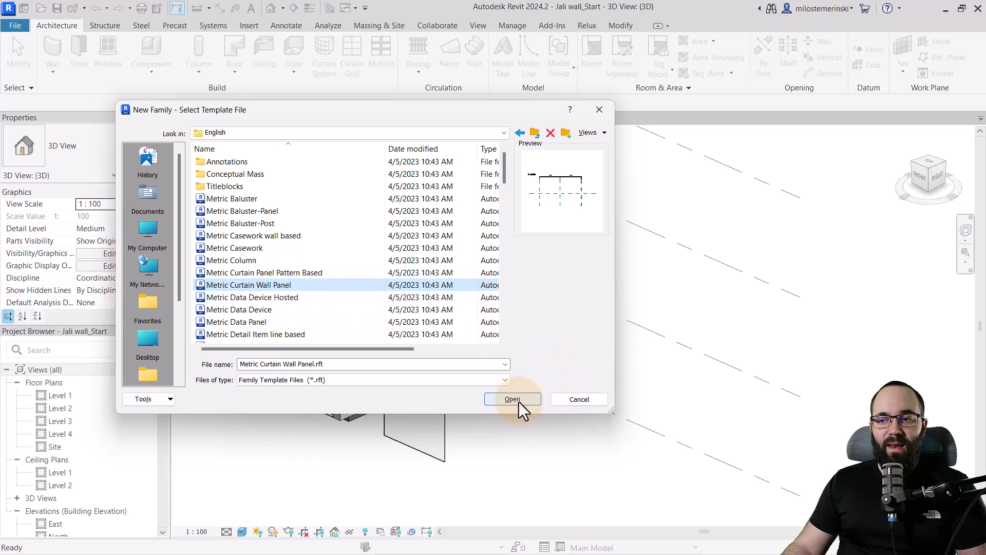
pyautogui.click(495, 398)
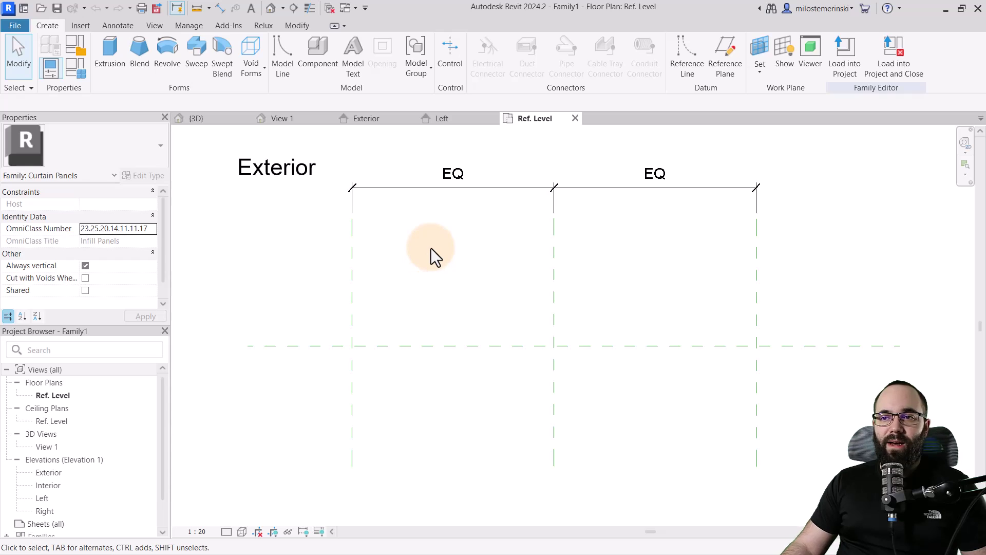
# In the Exterior elevation, set the Left reference plane's distance from the centre plane to 250 mm
pyautogui.click(366, 123)
pyautogui.scroll(-2, 476, 282)
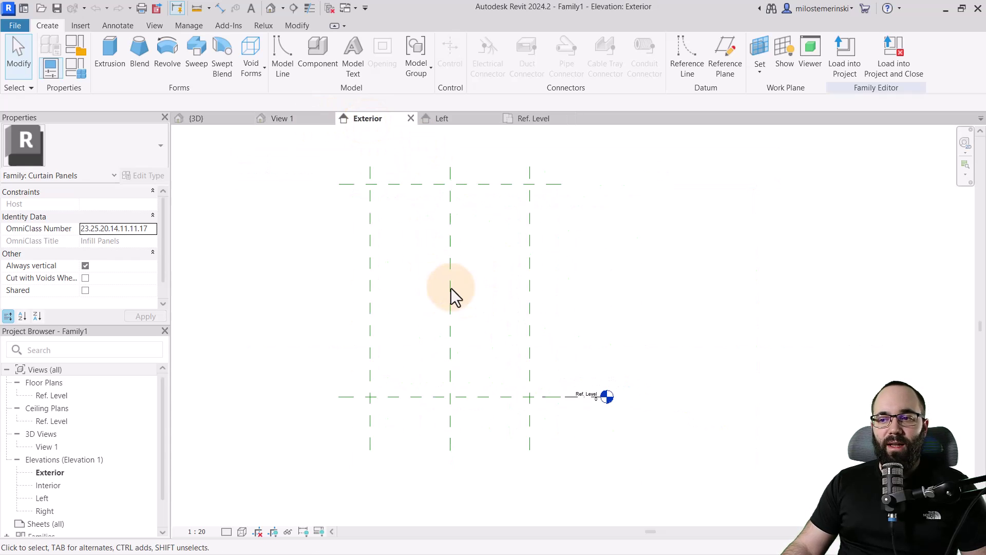
pyautogui.click(531, 282)
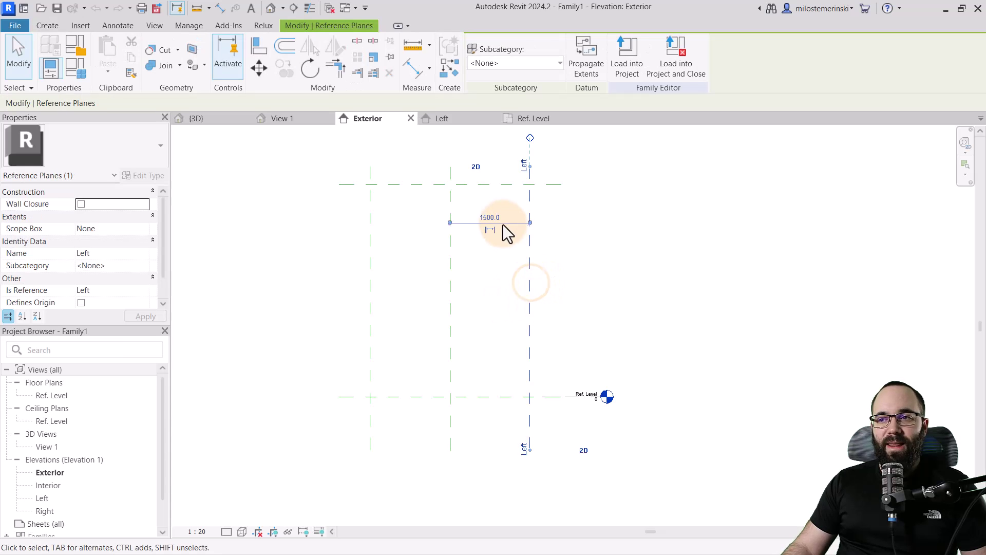
pyautogui.write('250')
pyautogui.press('Return')
pyautogui.click(502, 255)
# Set the Top reference plane's height above the bottom plane to 500 mm
pyautogui.click(494, 183)
pyautogui.click(512, 292)
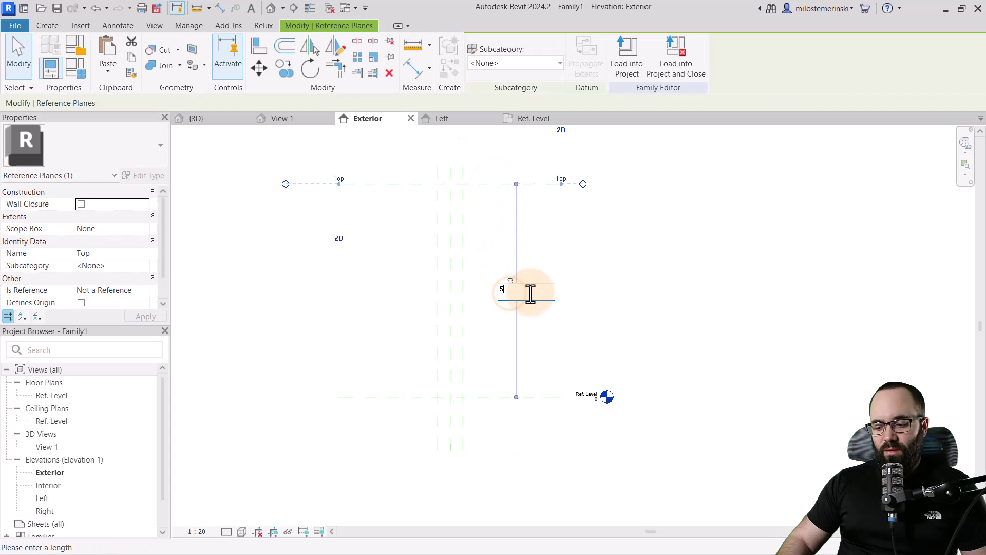
pyautogui.press('Return')
pyautogui.scroll(5, 457, 391)
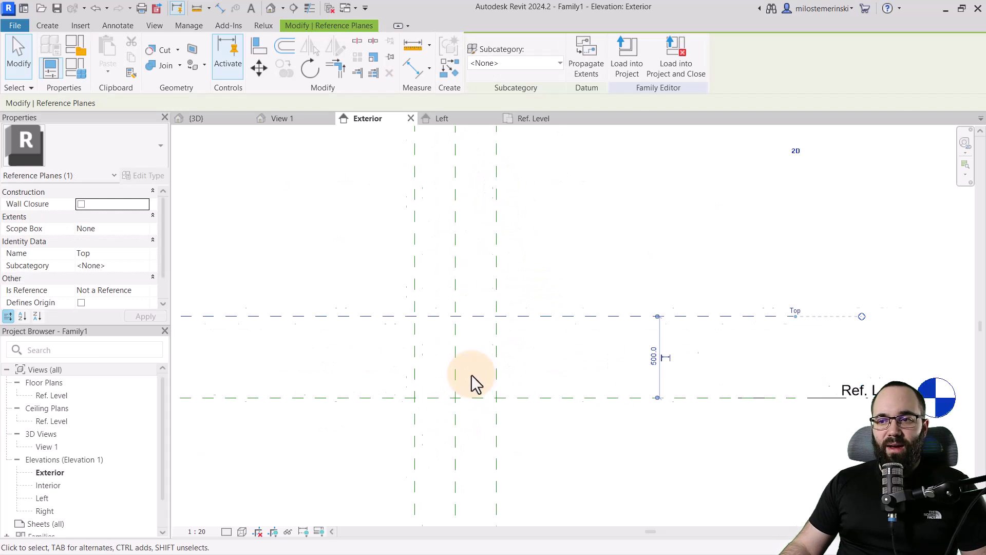
pyautogui.click(543, 368)
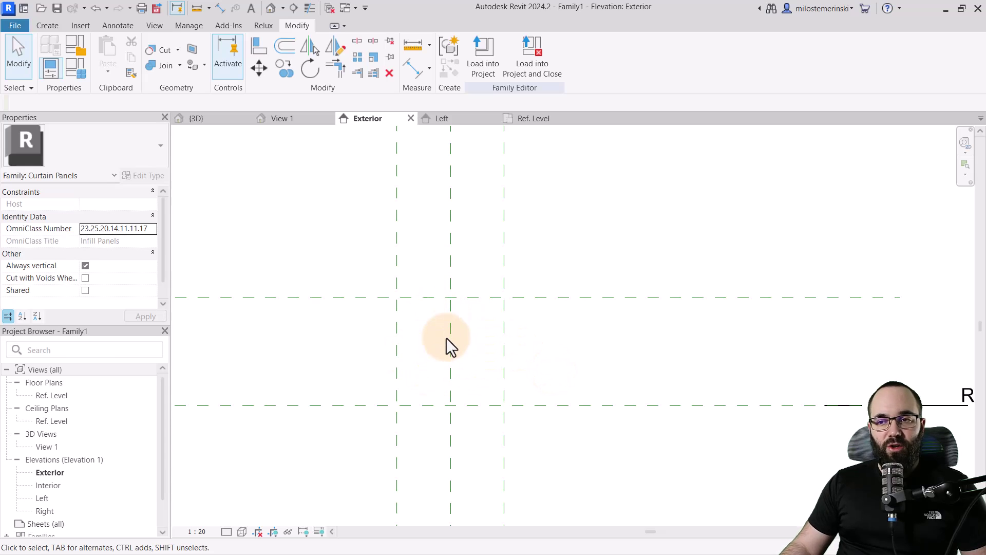
# Draw a horizontal reference plane between the top and bottom planes and make its temporary dimensions permanent
pyautogui.moveTo(446, 368); pyautogui.dragTo(449, 373, button='middle')
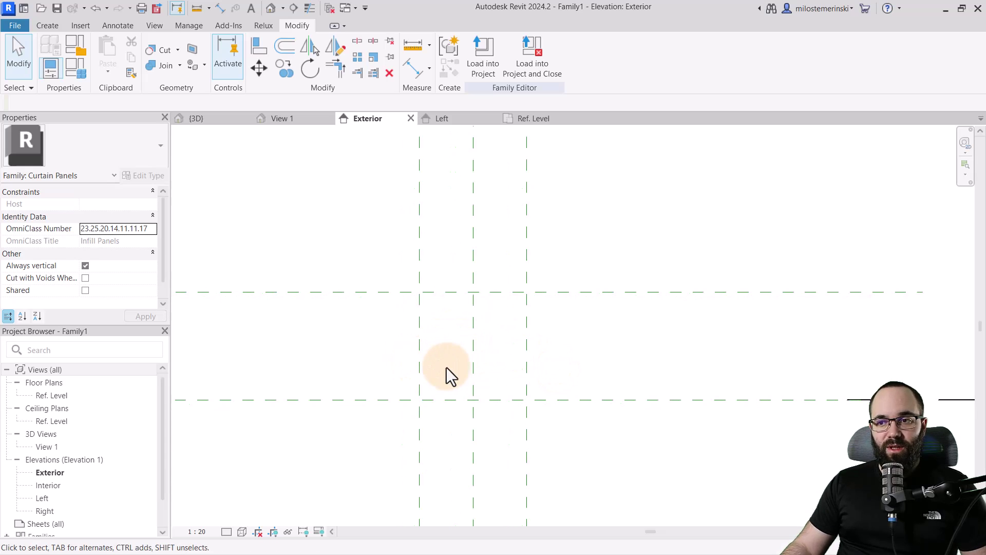
pyautogui.click(49, 26)
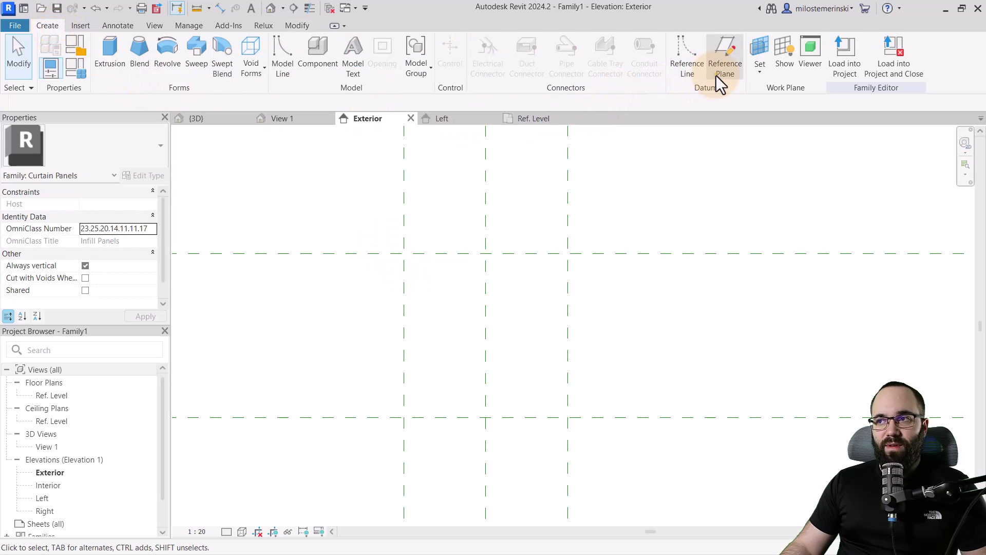
pyautogui.click(717, 76)
pyautogui.click(325, 331)
pyautogui.click(634, 327)
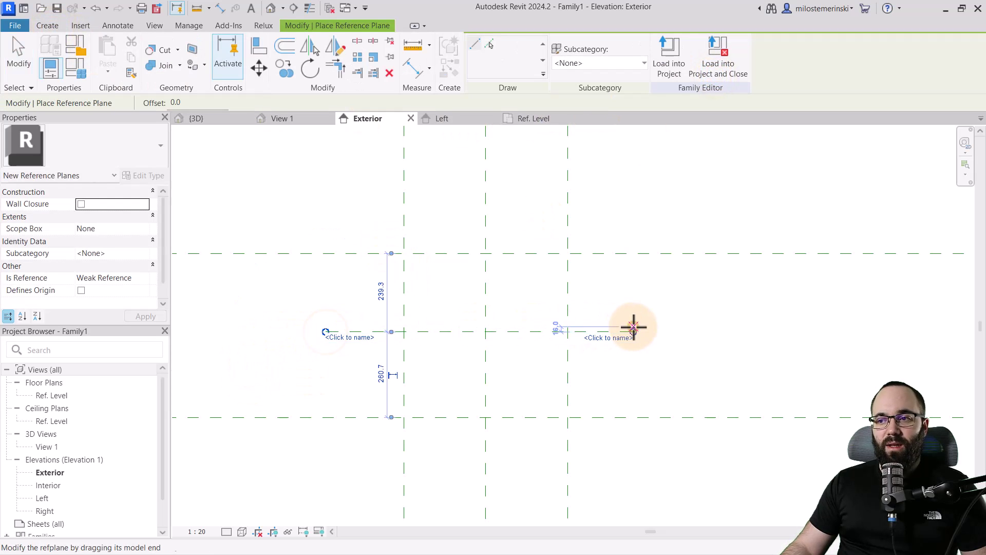
pyautogui.click(391, 377)
pyautogui.press('Escape')
pyautogui.press('Escape')
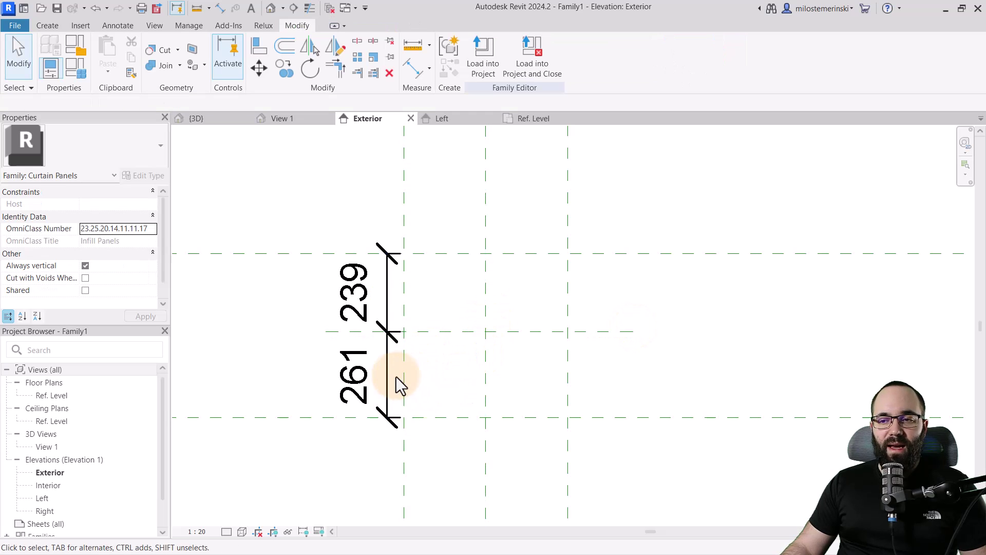
# Move the vertical dimension string away from the panel and apply the equality constraint to its two segments
pyautogui.click(401, 385)
pyautogui.moveTo(312, 374); pyautogui.dragTo(193, 346)
pyautogui.click(178, 336)
pyautogui.scroll(-2, 386, 372)
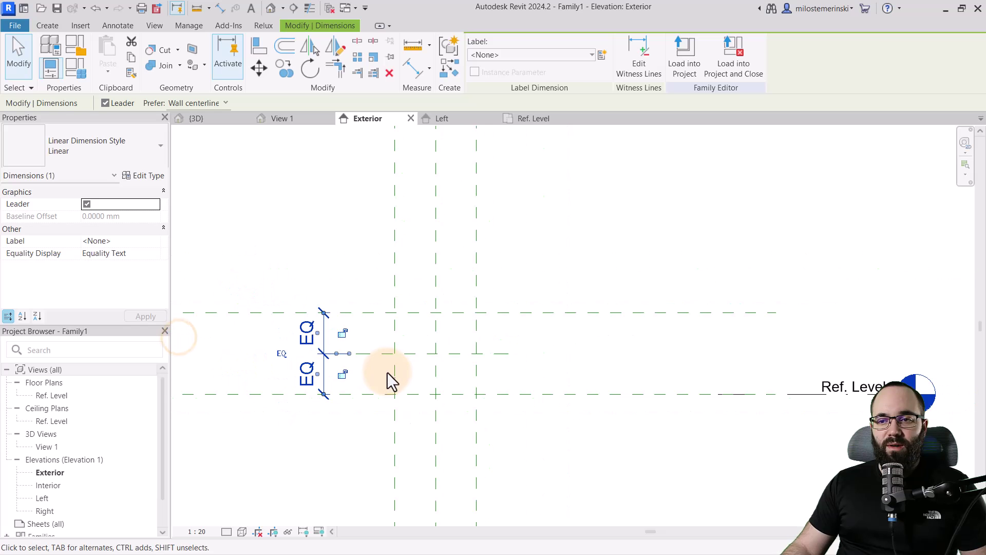
pyautogui.click(416, 379)
pyautogui.moveTo(414, 378); pyautogui.dragTo(426, 398, button='middle')
pyautogui.scroll(-2, 407, 374)
pyautogui.scroll(4, 441, 440)
pyautogui.scroll(1, 416, 430)
pyautogui.moveTo(396, 403); pyautogui.dragTo(363, 368, button='middle')
pyautogui.scroll(2, 326, 354)
pyautogui.click(317, 347)
pyautogui.click(380, 363)
pyautogui.scroll(-1, 384, 334)
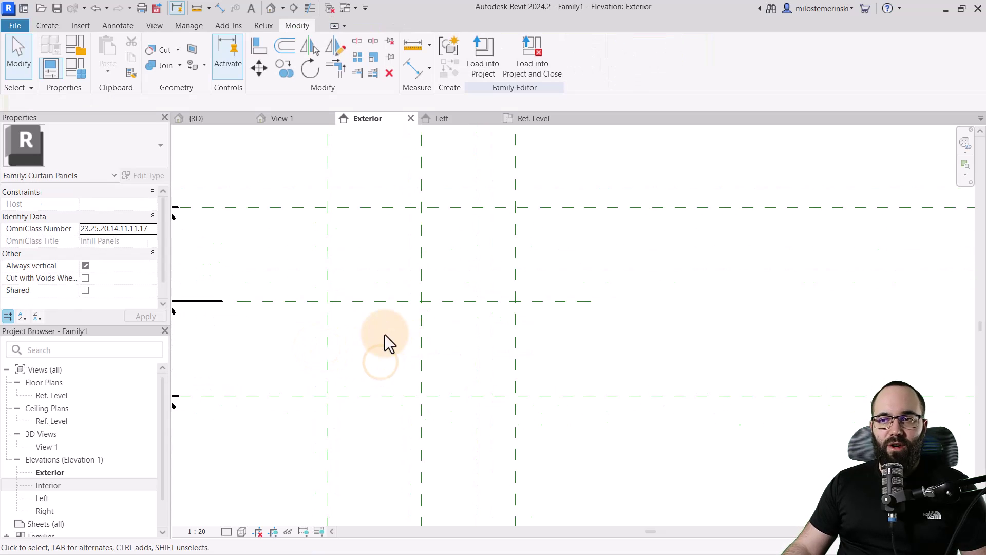
pyautogui.moveTo(385, 334); pyautogui.dragTo(371, 347, button='middle')
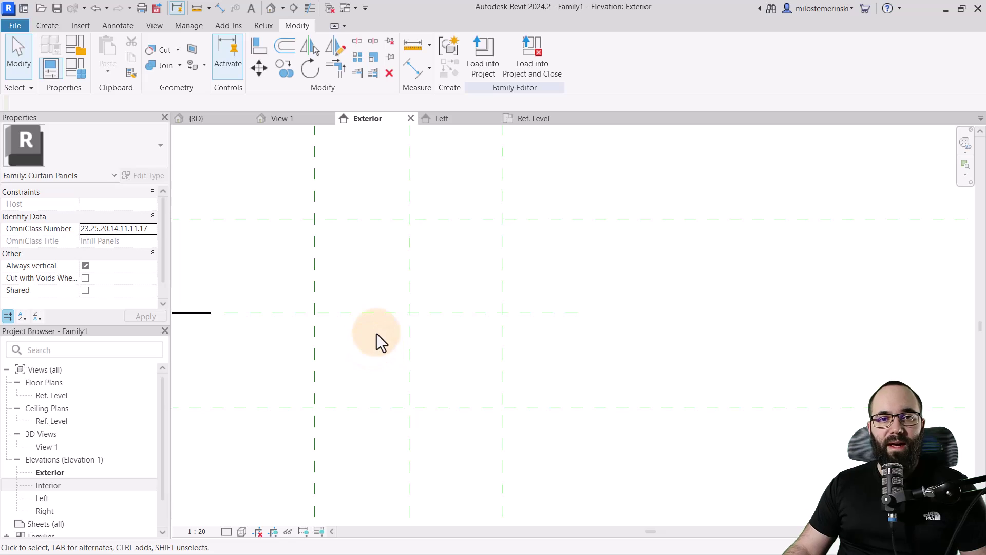
# Import the image jali brick.jpg and place it over the panel's reference planes
pyautogui.click(82, 29)
pyautogui.click(445, 73)
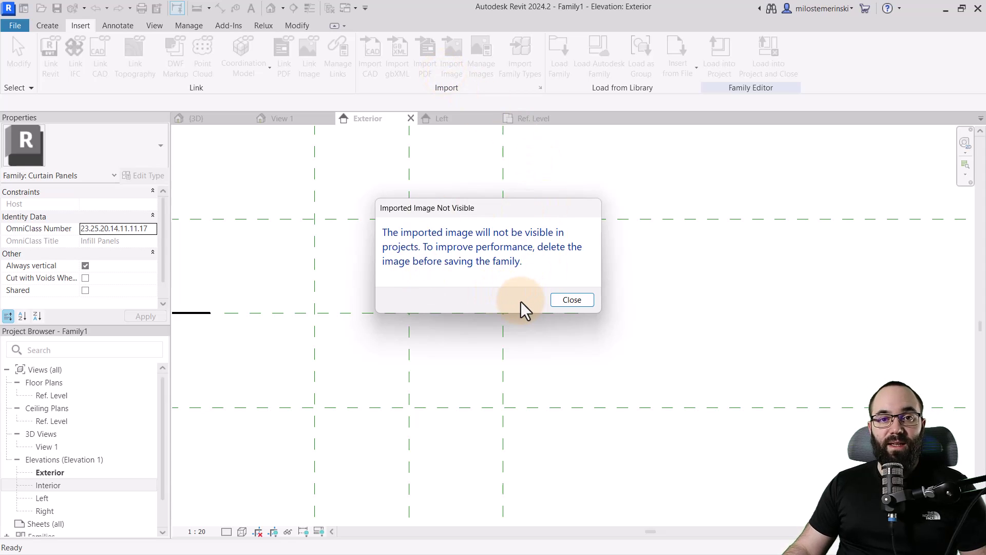
pyautogui.click(570, 300)
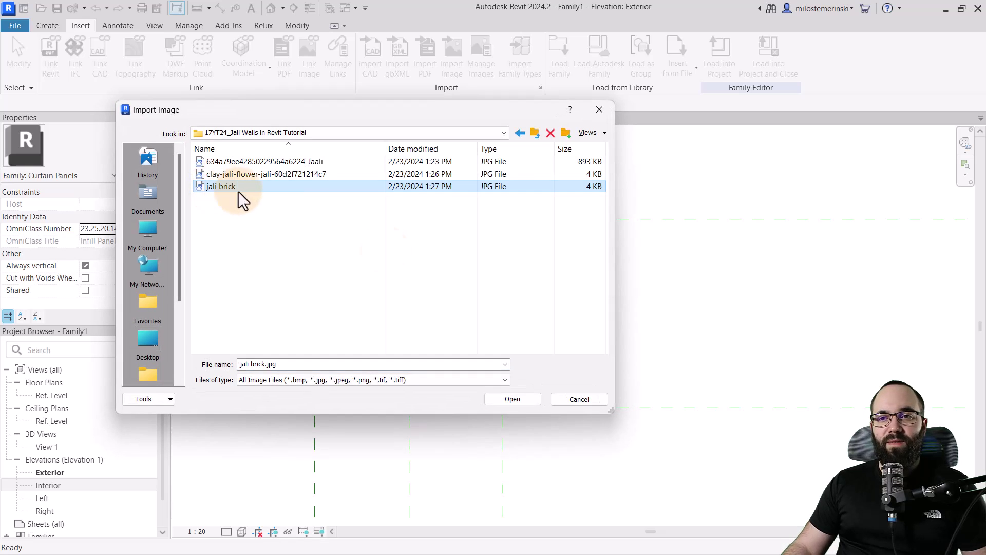
pyautogui.click(512, 399)
pyautogui.click(418, 321)
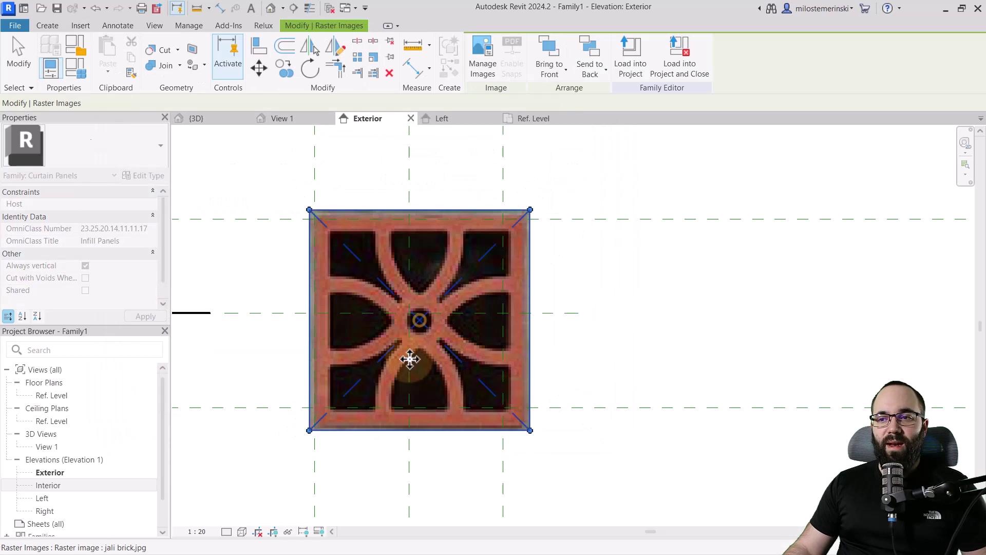
# Move the brick image so its lower-left corner sits on the intersection of the bottom and left-hand reference planes
pyautogui.moveTo(365, 383); pyautogui.dragTo(404, 351)
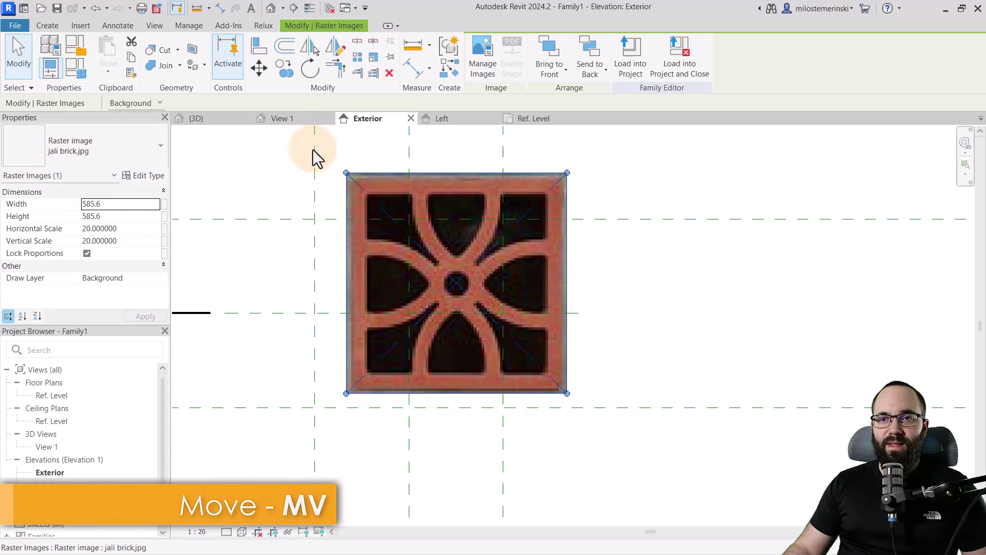
pyautogui.click(261, 75)
pyautogui.click(346, 394)
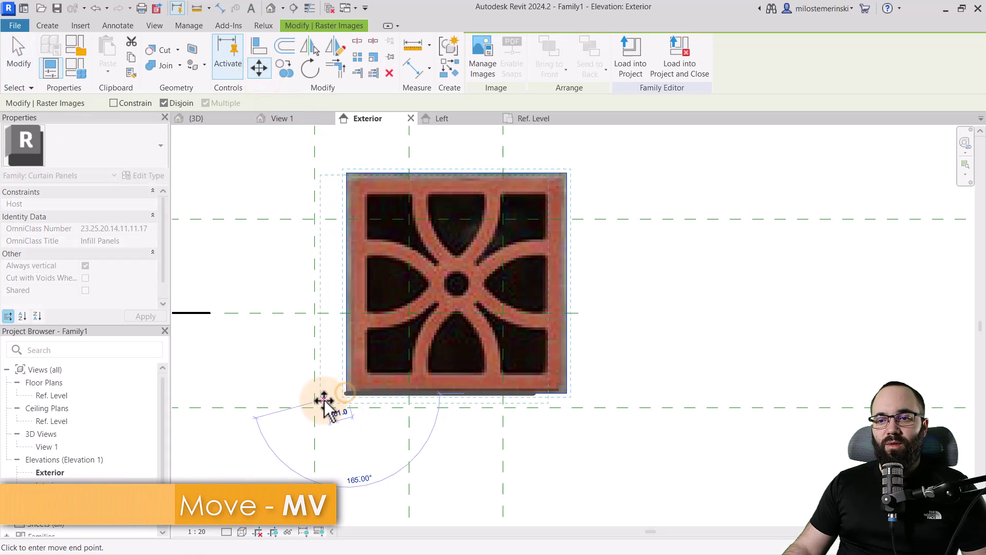
pyautogui.click(315, 407)
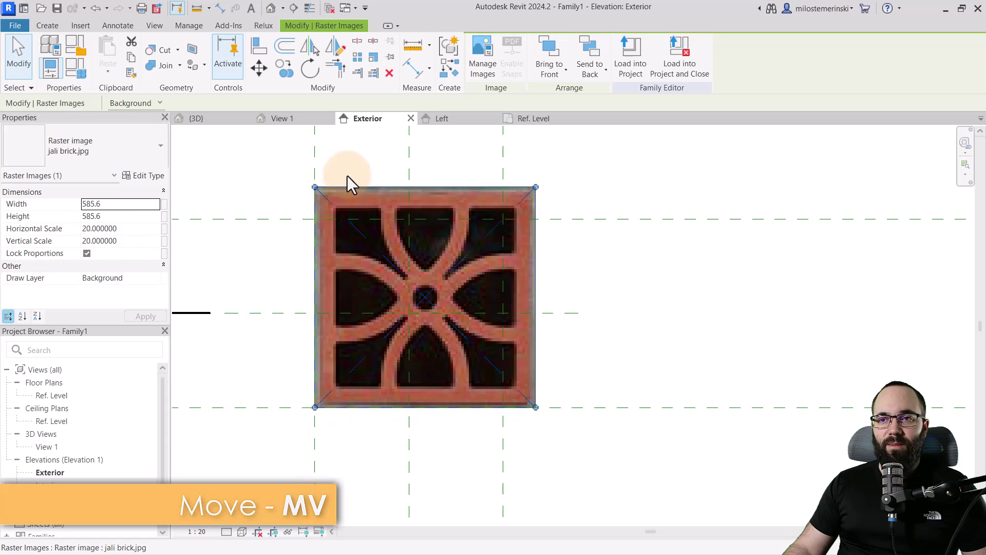
# Scale the brick image graphically from its lower-left corner so its lower-right corner meets the right-hand reference plane
pyautogui.click(374, 57)
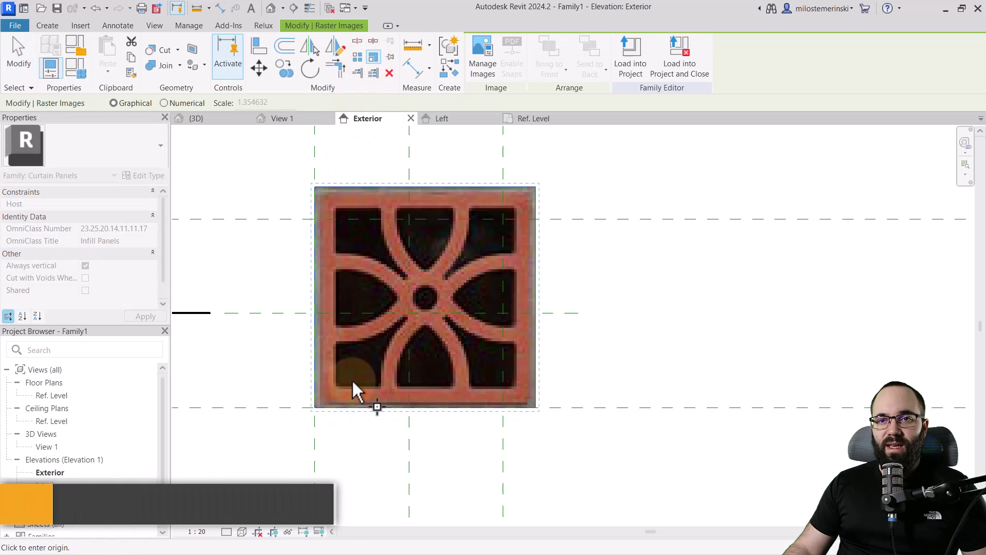
pyautogui.click(315, 408)
pyautogui.click(536, 407)
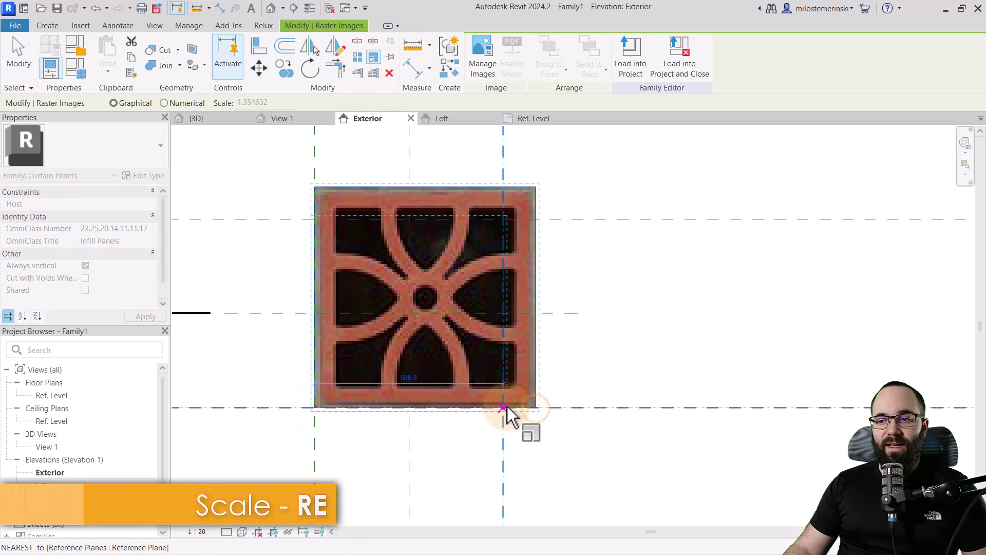
pyautogui.click(502, 407)
pyautogui.click(564, 356)
pyautogui.scroll(3, 454, 295)
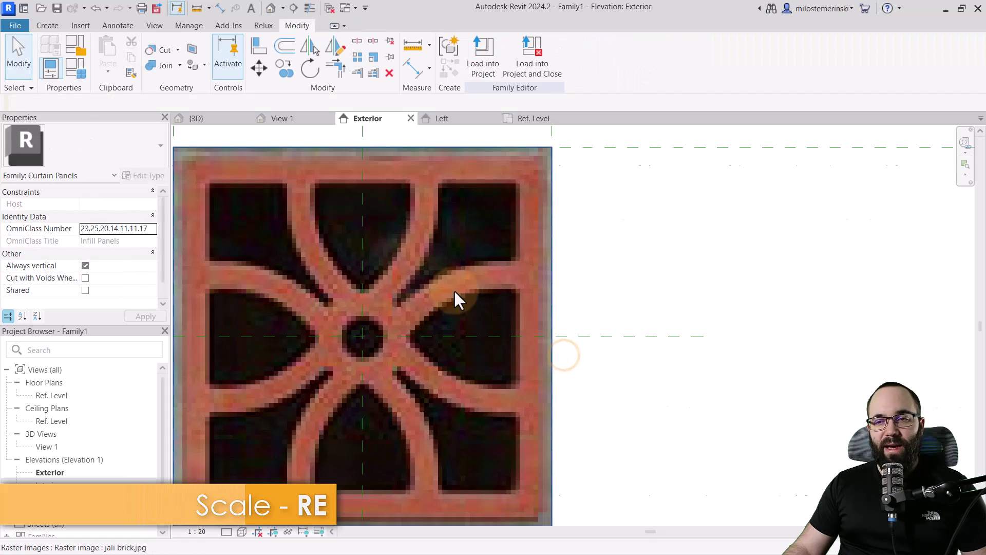
pyautogui.moveTo(379, 330); pyautogui.dragTo(391, 329, button='middle')
pyautogui.click(226, 163)
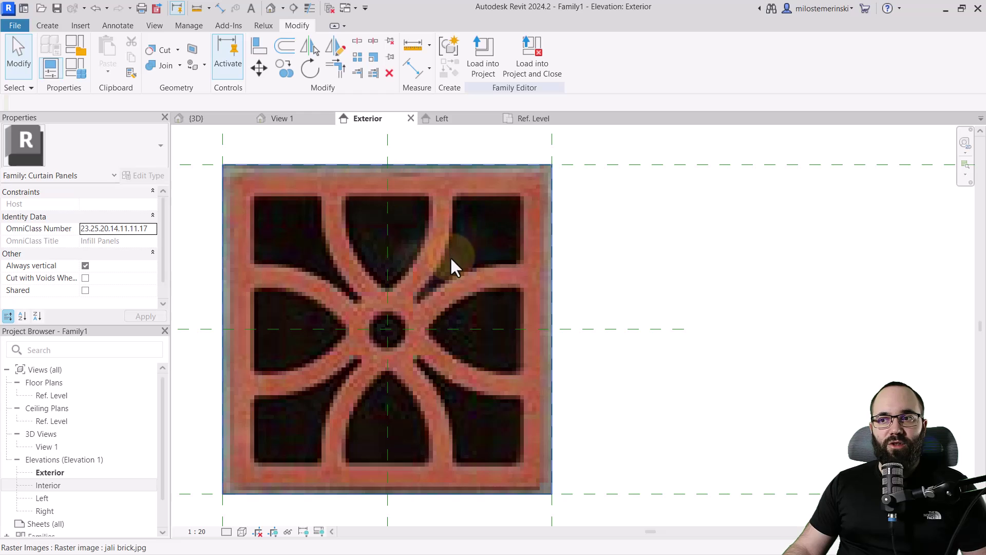
# Start an extrusion with an end of 70 mm and sketch a 500 mm square along the four outer reference planes
pyautogui.click(188, 152)
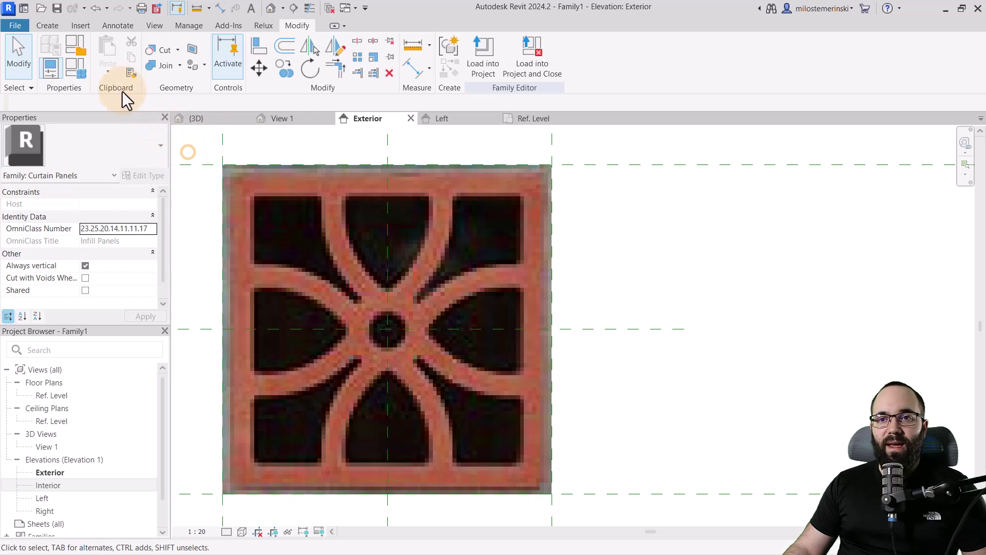
pyautogui.click(51, 27)
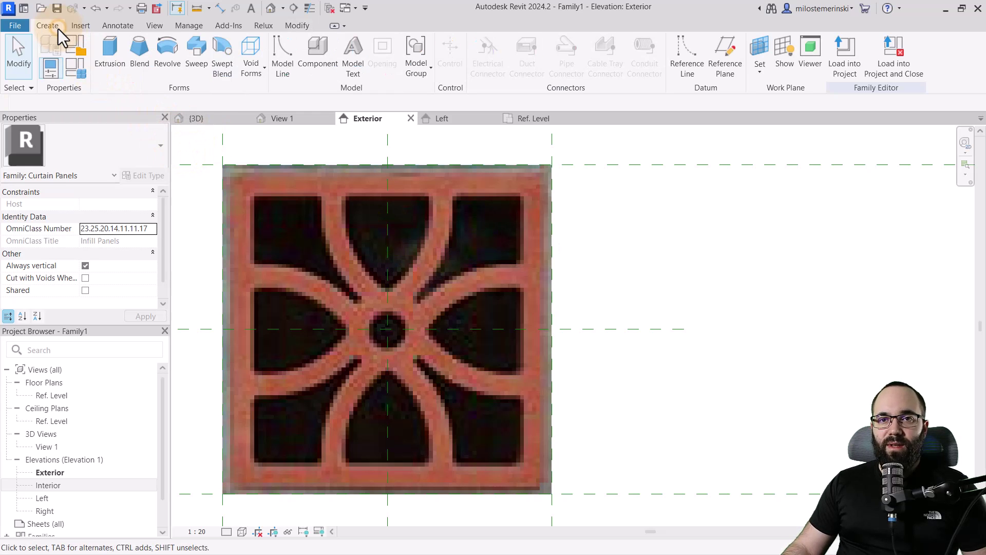
pyautogui.click(109, 59)
pyautogui.click(113, 205)
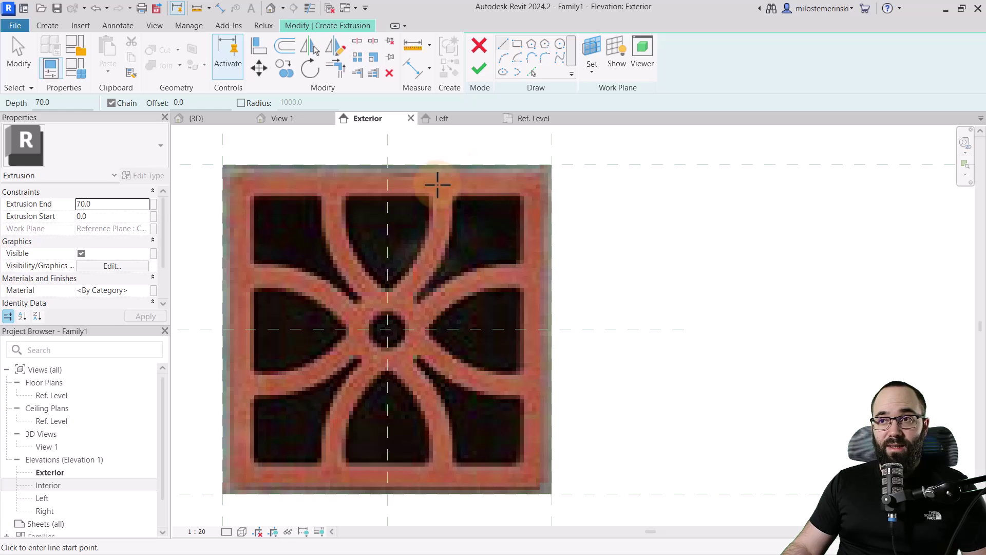
pyautogui.click(518, 45)
pyautogui.click(222, 165)
pyautogui.scroll(-2, 308, 223)
pyautogui.click(469, 402)
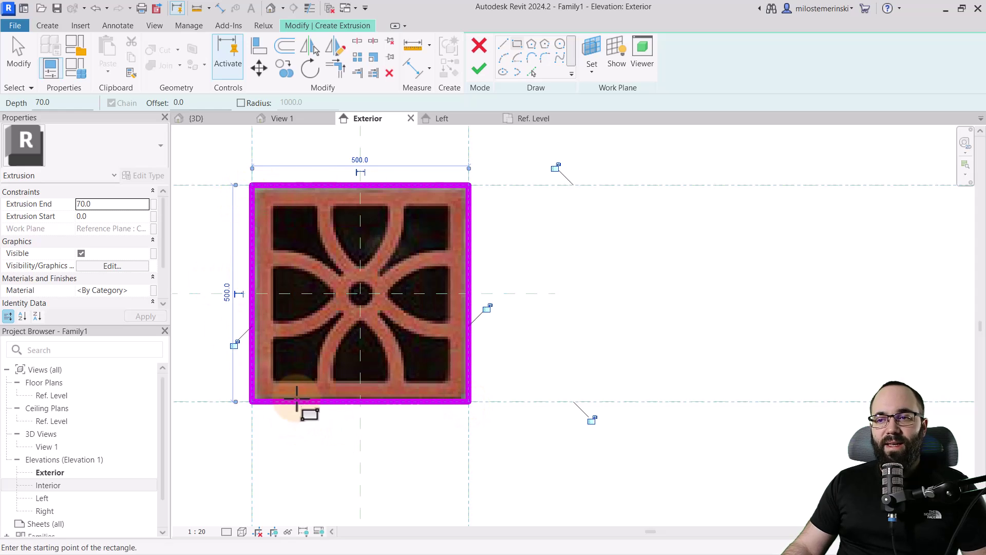
# Set the Exterior elevation's view scale to 1:5 so the sketch lines display thinner
pyautogui.click(197, 531)
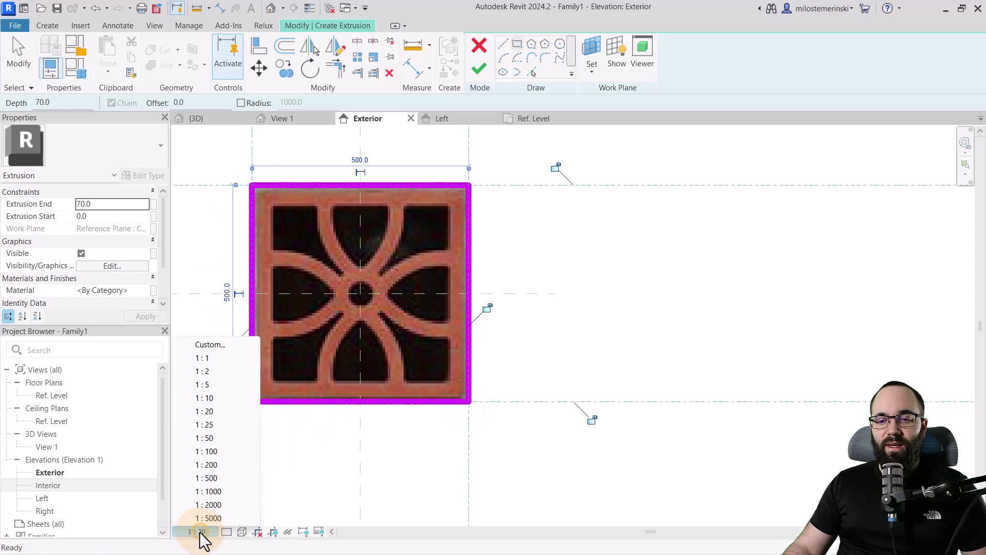
pyautogui.click(216, 438)
pyautogui.click(197, 531)
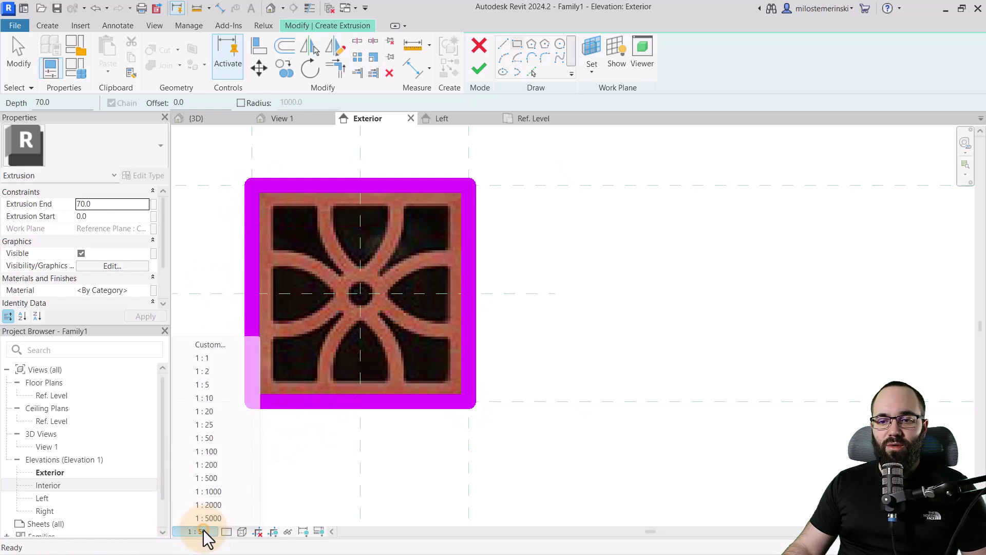
pyautogui.click(214, 398)
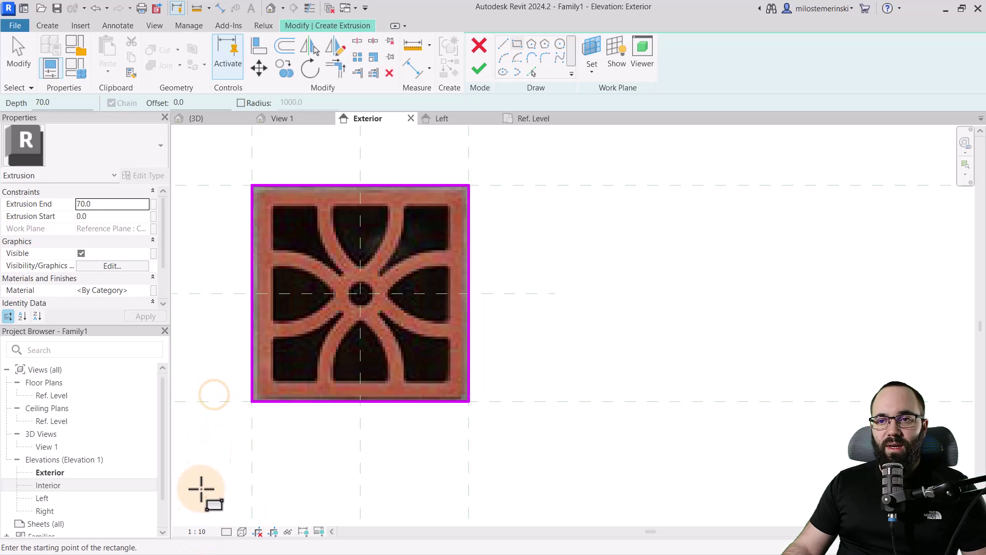
pyautogui.click(194, 532)
pyautogui.click(218, 385)
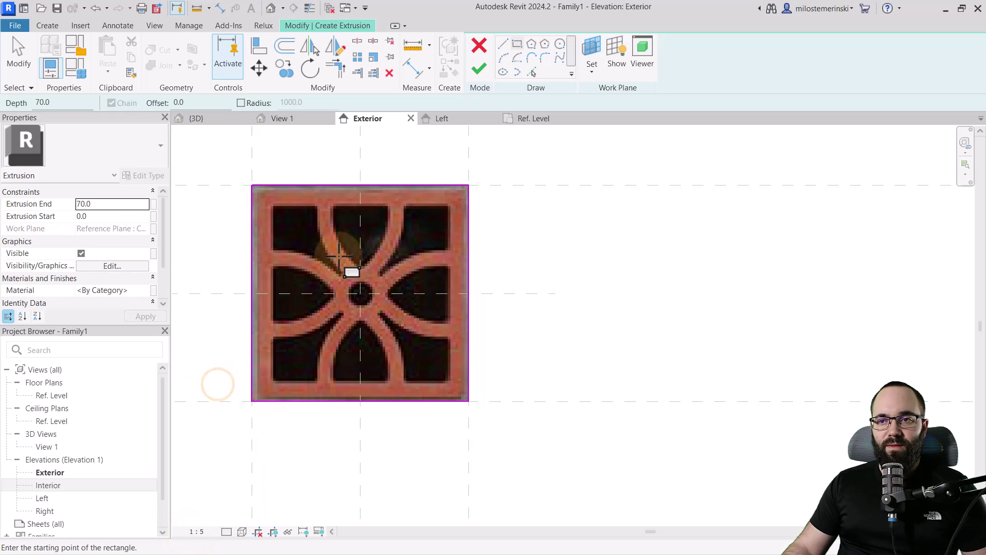
# Sketch a second rectangle offset 10 mm inside the outer square and finish the mortar frame extrusion
pyautogui.scroll(3, 339, 246)
pyautogui.scroll(-1, 337, 249)
pyautogui.moveTo(310, 285); pyautogui.dragTo(345, 284, button='middle')
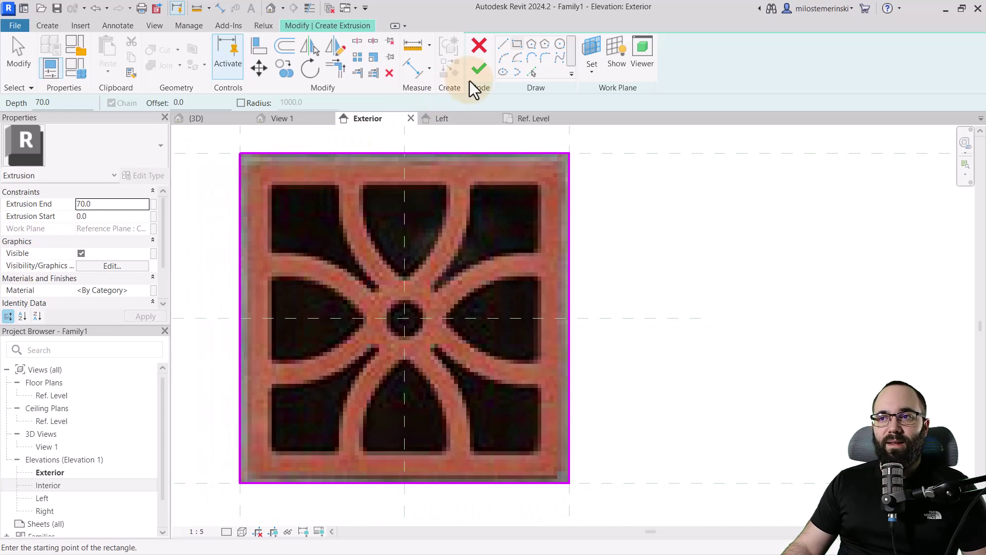
pyautogui.doubleClick(181, 102)
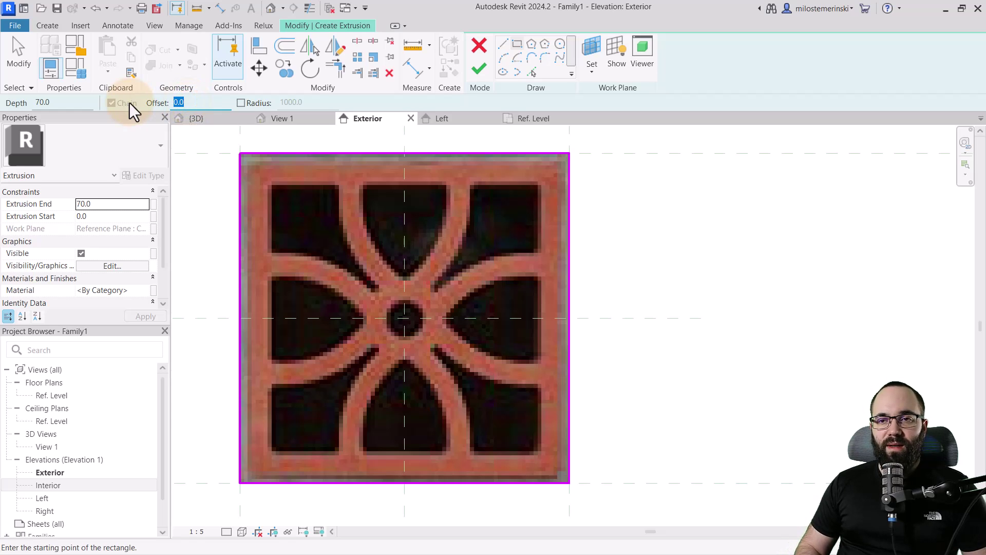
pyautogui.doubleClick(182, 102)
pyautogui.write('10')
pyautogui.click(239, 153)
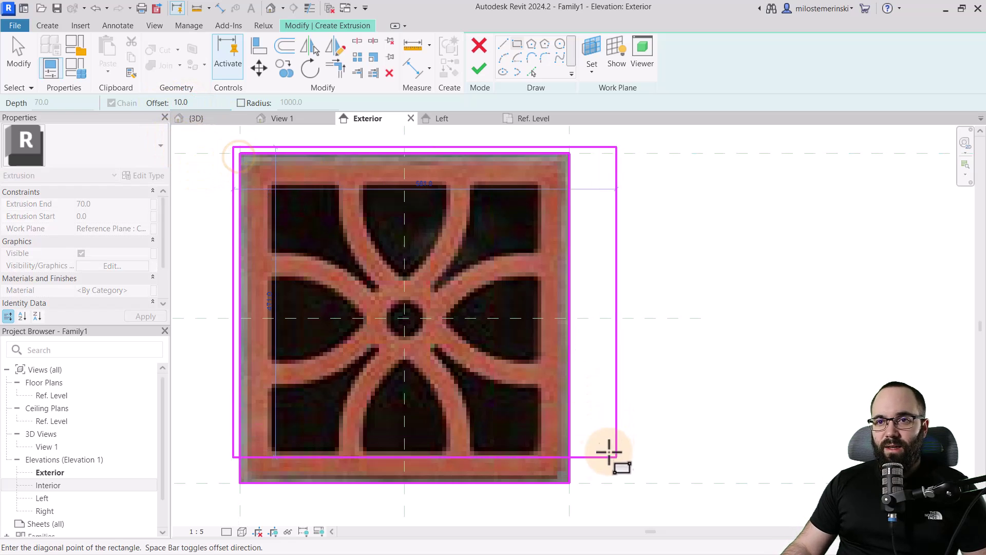
pyautogui.press('space')
pyautogui.click(569, 482)
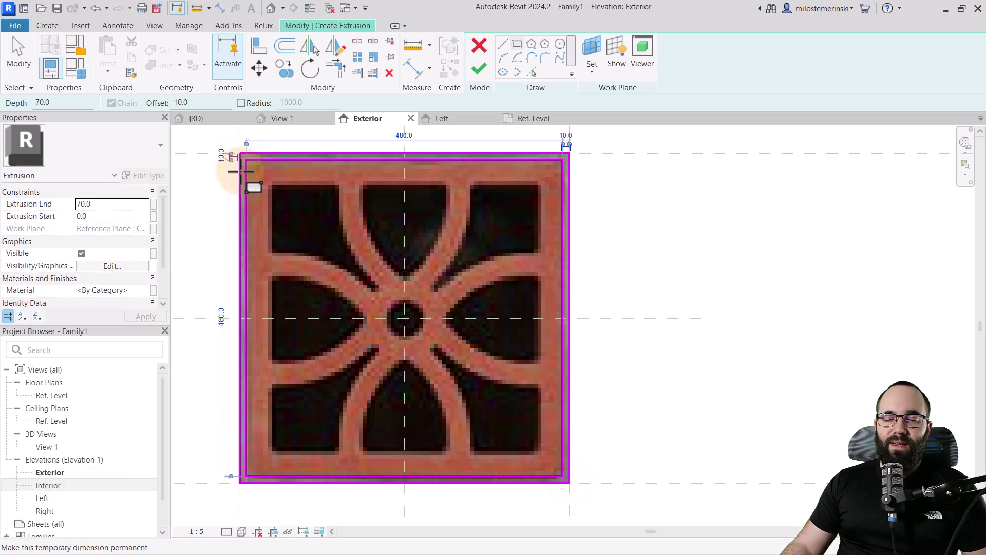
pyautogui.scroll(-2, 359, 226)
pyautogui.scroll(1, 432, 232)
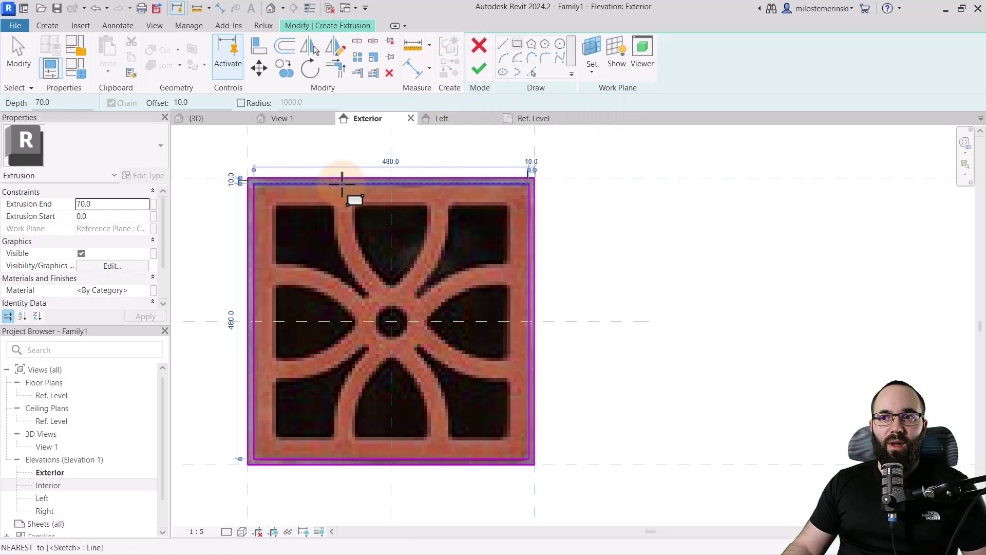
pyautogui.click(478, 70)
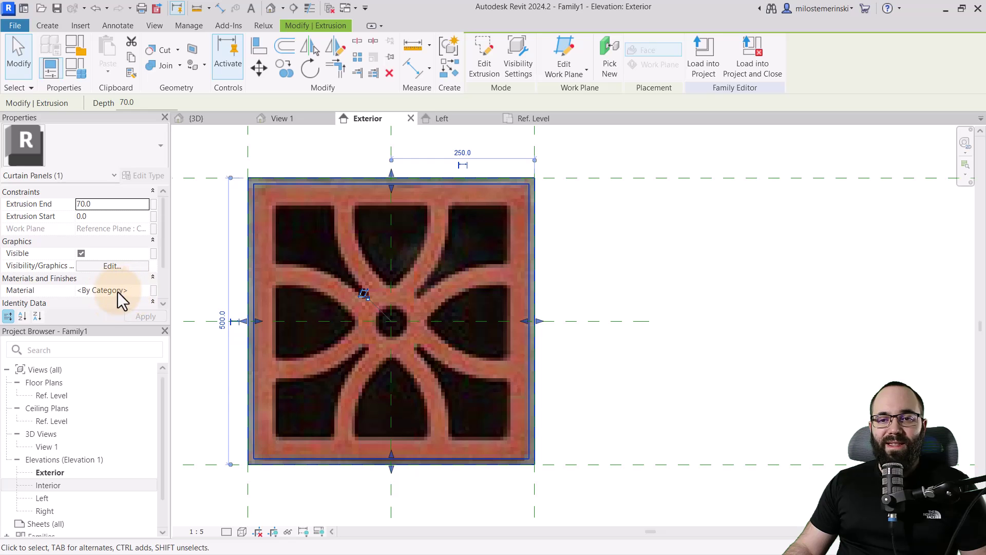
# Associate the frame extrusion's material with a new type-based family parameter named Mortar
pyautogui.click(153, 290)
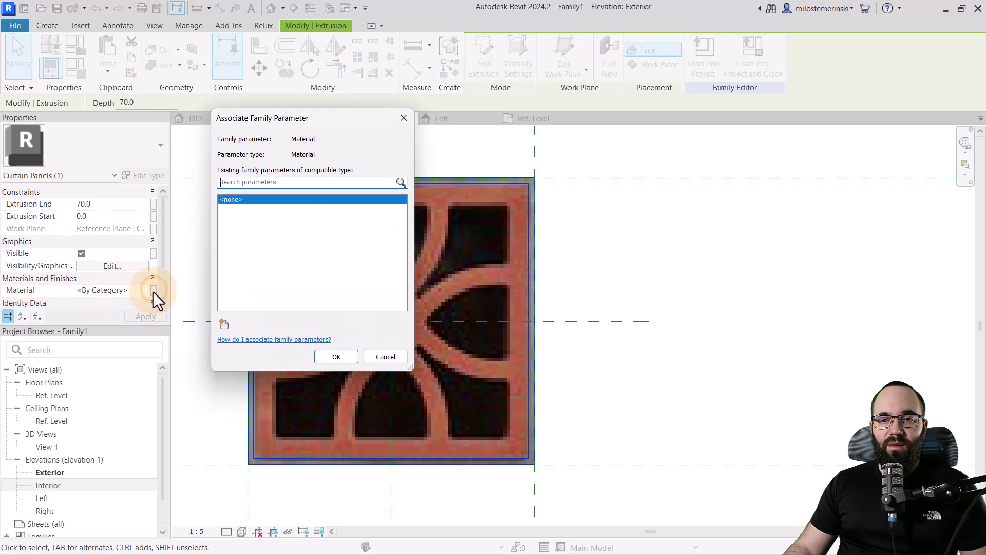
pyautogui.click(224, 326)
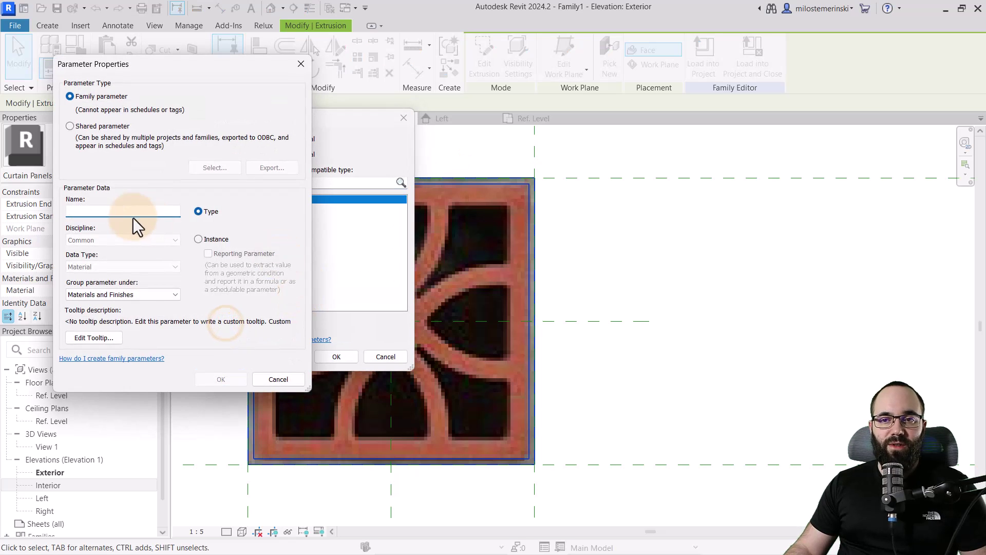
pyautogui.write('Mortar')
pyautogui.click(221, 380)
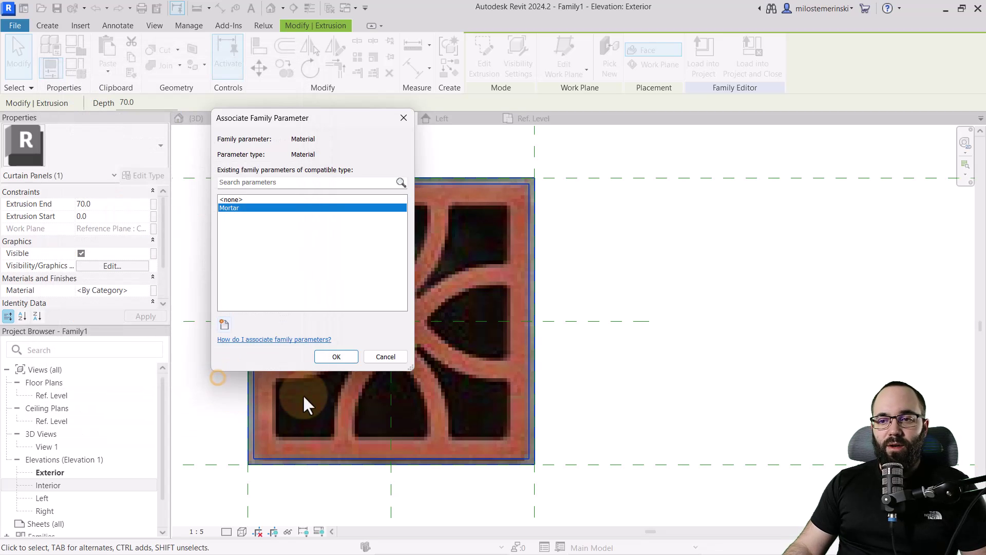
pyautogui.click(329, 359)
pyautogui.click(590, 285)
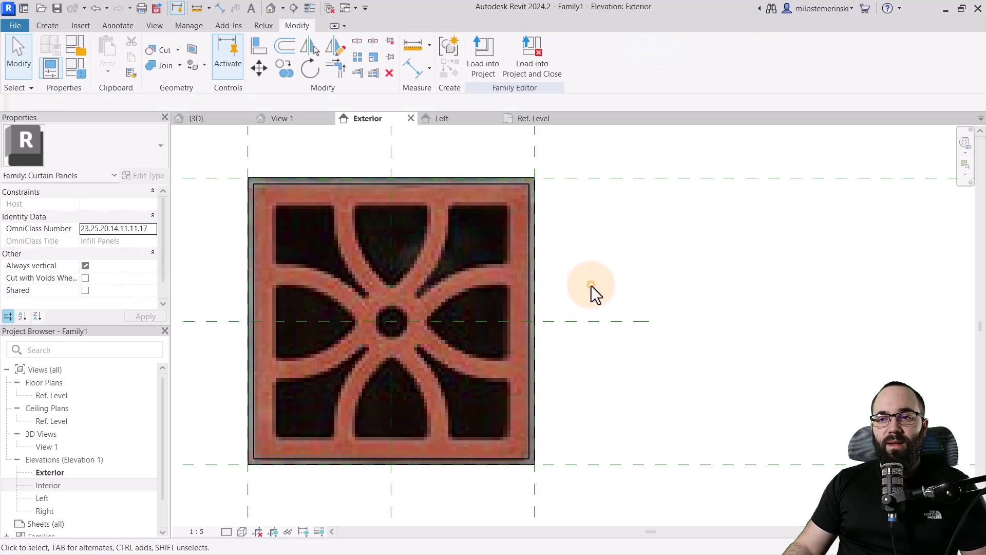
# Start a new extrusion and sketch a 480 mm rectangle along the mortar frame's inner edges
pyautogui.click(50, 26)
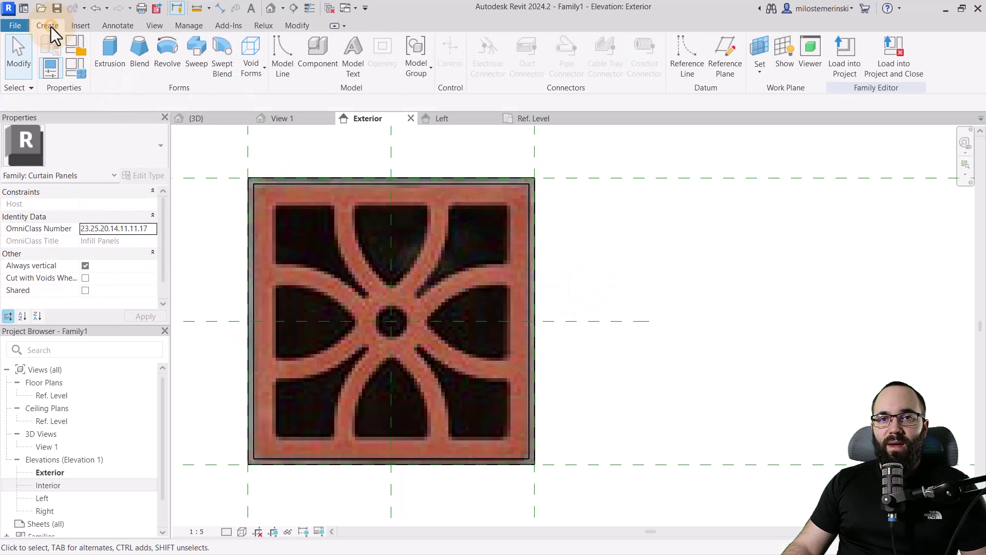
pyautogui.click(111, 66)
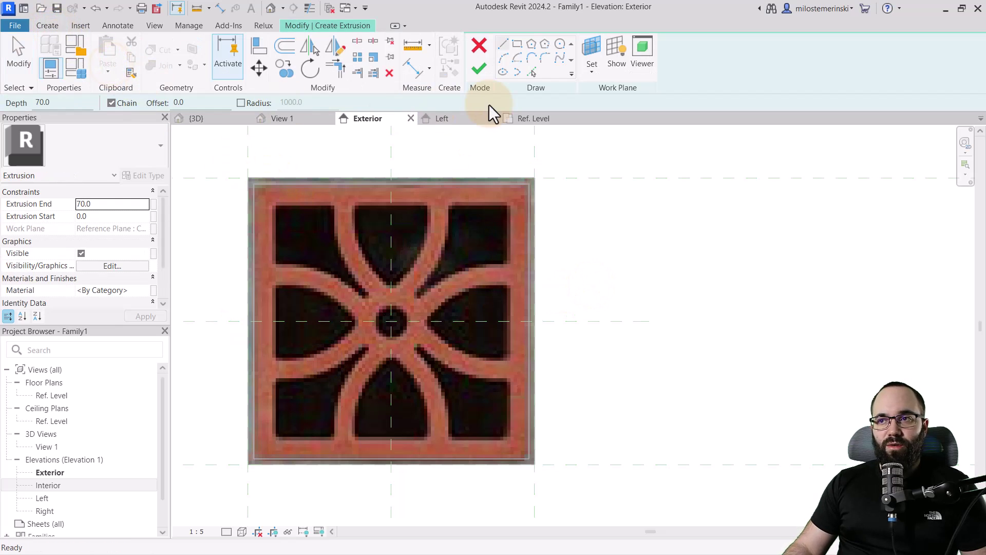
pyautogui.click(512, 52)
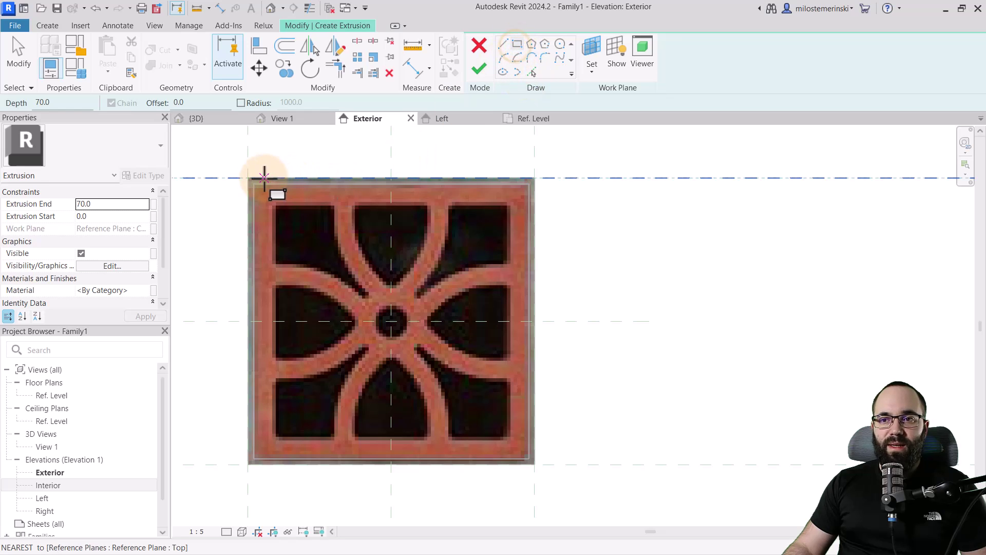
pyautogui.click(254, 183)
pyautogui.click(530, 459)
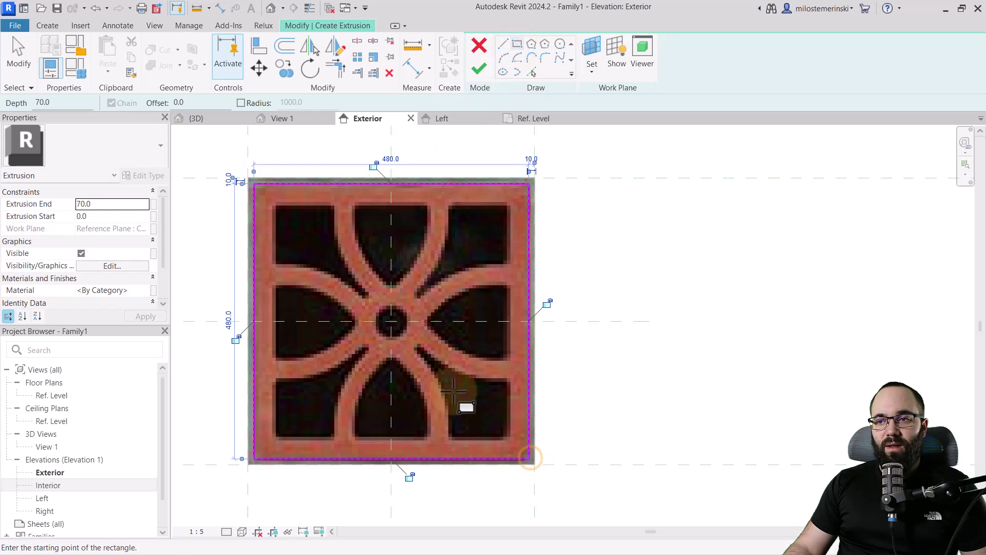
# Sketch a second rectangle offset 30 mm inside the brick's outer boundary for the brick border
pyautogui.scroll(1, 280, 226)
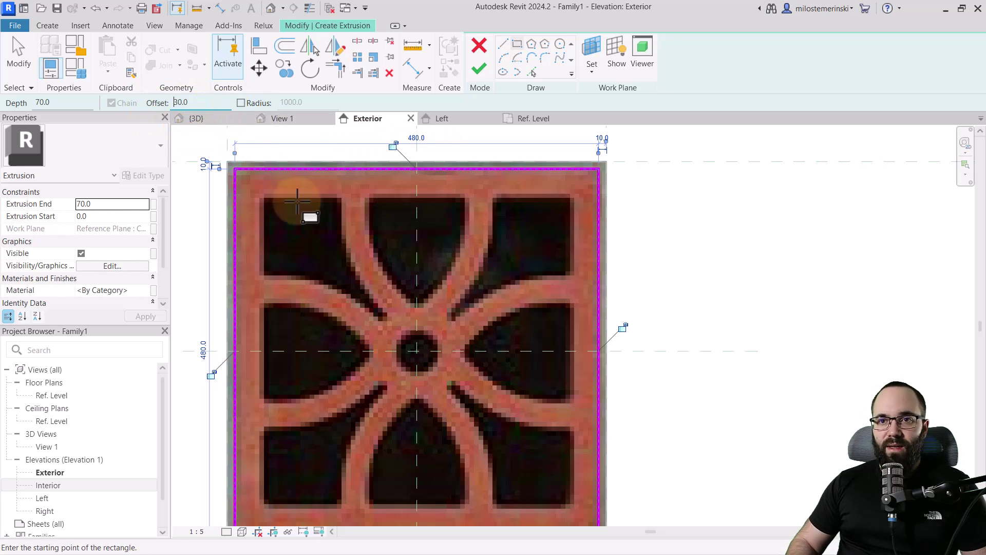
pyautogui.scroll(-1, 215, 147)
pyautogui.moveTo(217, 146); pyautogui.dragTo(247, 187, button='middle')
pyautogui.scroll(-1, 242, 186)
pyautogui.click(241, 184)
pyautogui.scroll(-1, 339, 282)
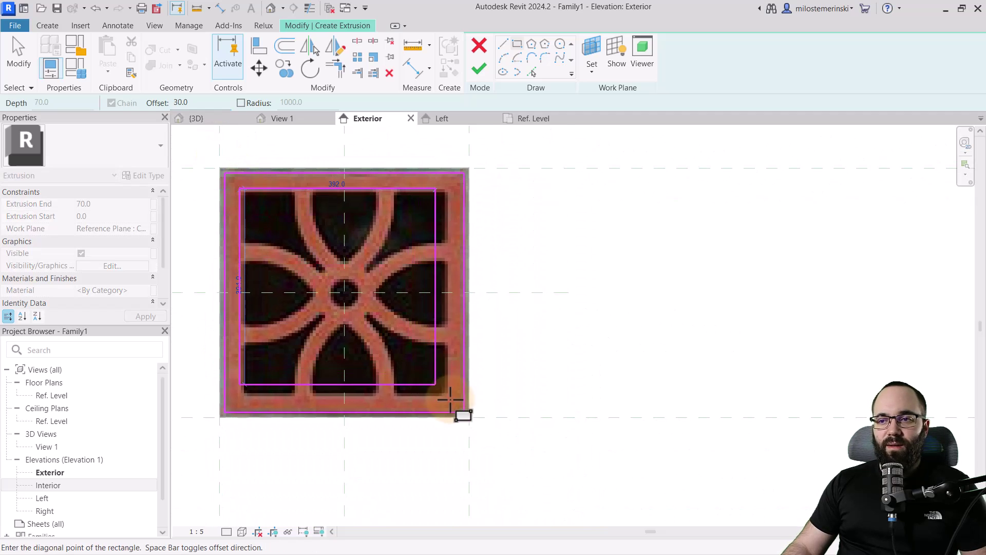
pyautogui.press('space')
pyautogui.press('space')
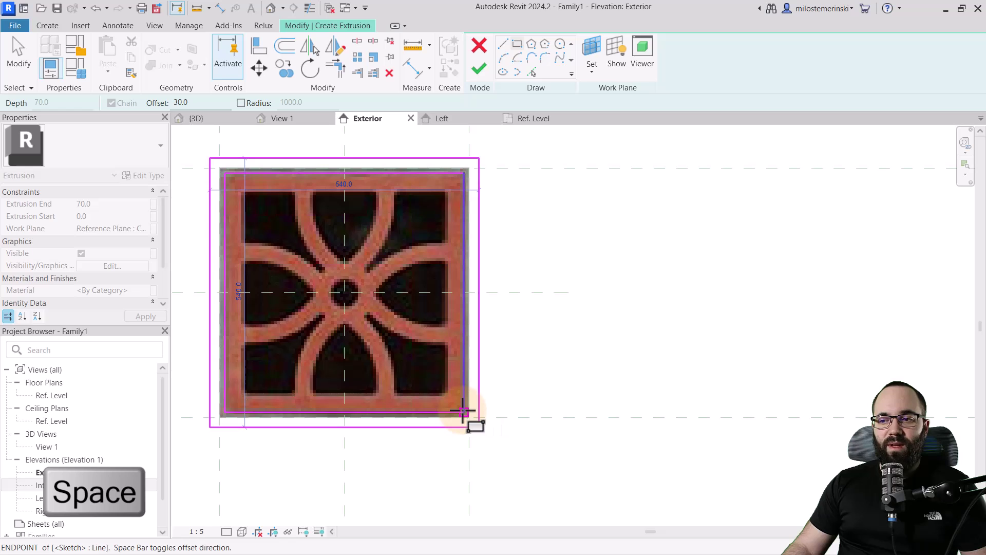
pyautogui.click(462, 411)
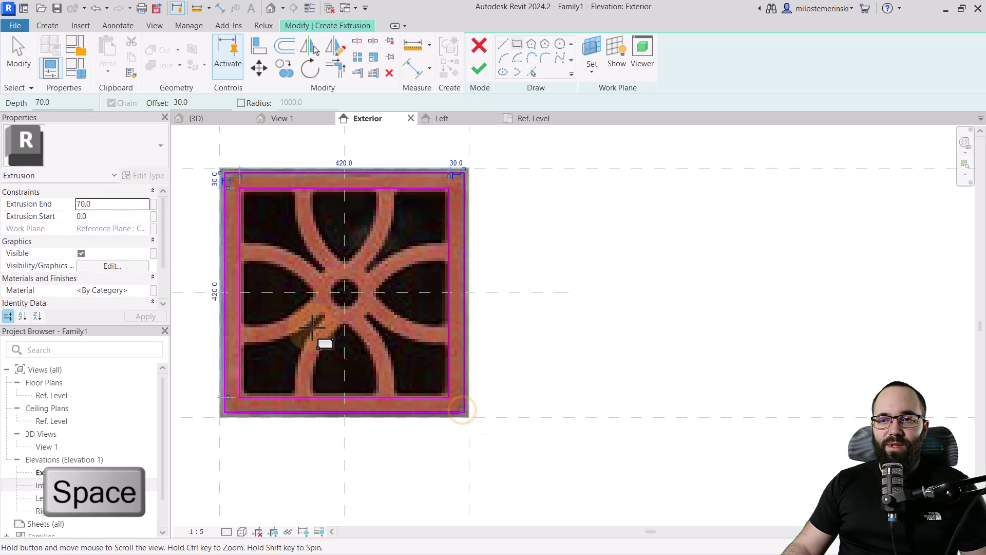
pyautogui.moveTo(324, 341); pyautogui.dragTo(353, 354, button='middle')
pyautogui.press('Escape')
# Trace the upper petal opening's left edge with a short vertical line from the inner rectangle and a tangent end arc toward the vertical centre plane
pyautogui.scroll(3, 368, 252)
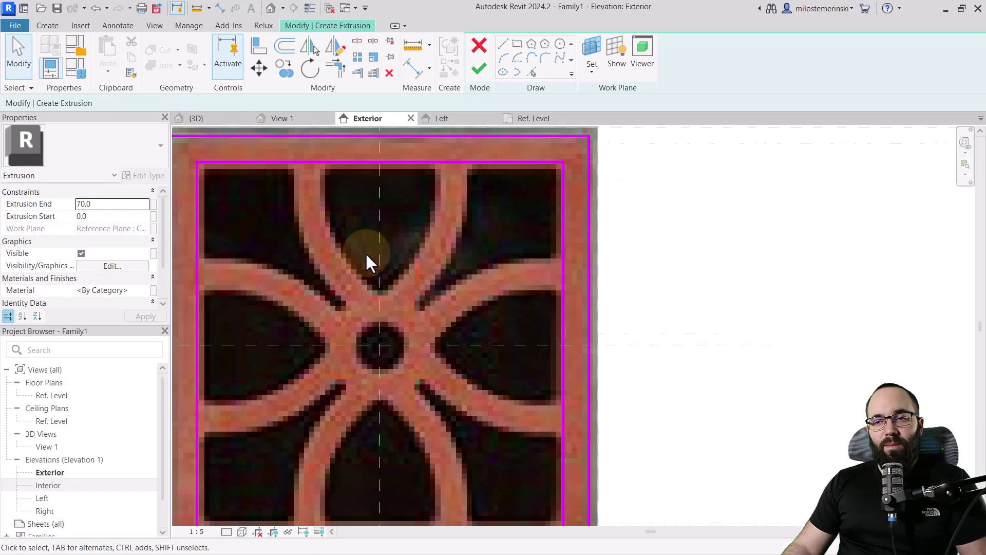
pyautogui.scroll(2, 362, 230)
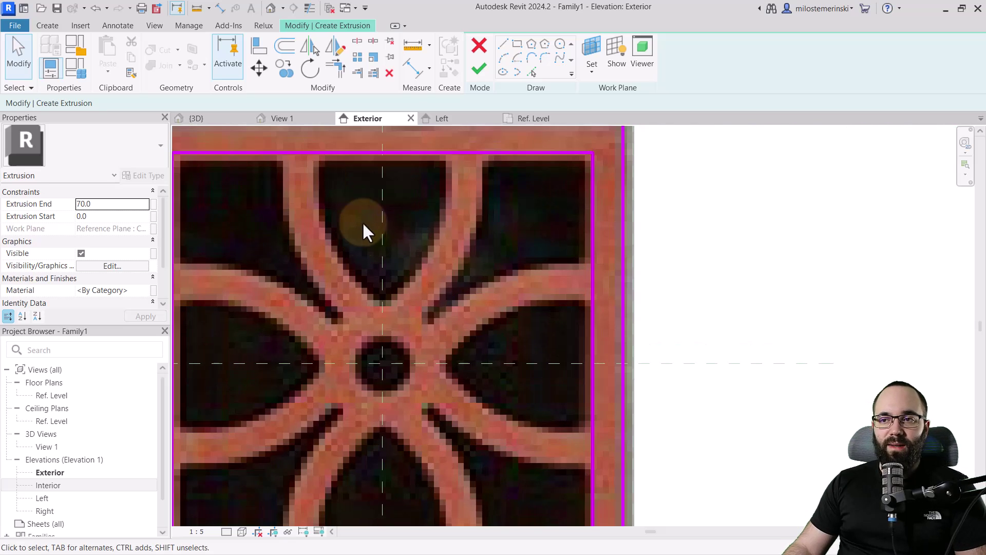
pyautogui.scroll(-3, 377, 231)
pyautogui.click(504, 45)
pyautogui.scroll(3, 375, 206)
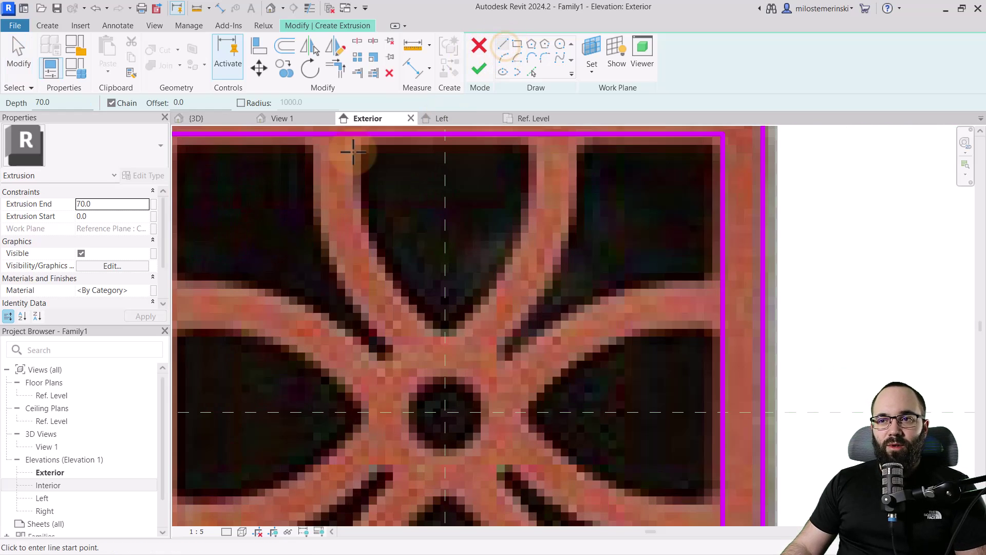
pyautogui.moveTo(375, 206); pyautogui.dragTo(364, 244, button='middle')
pyautogui.click(347, 174)
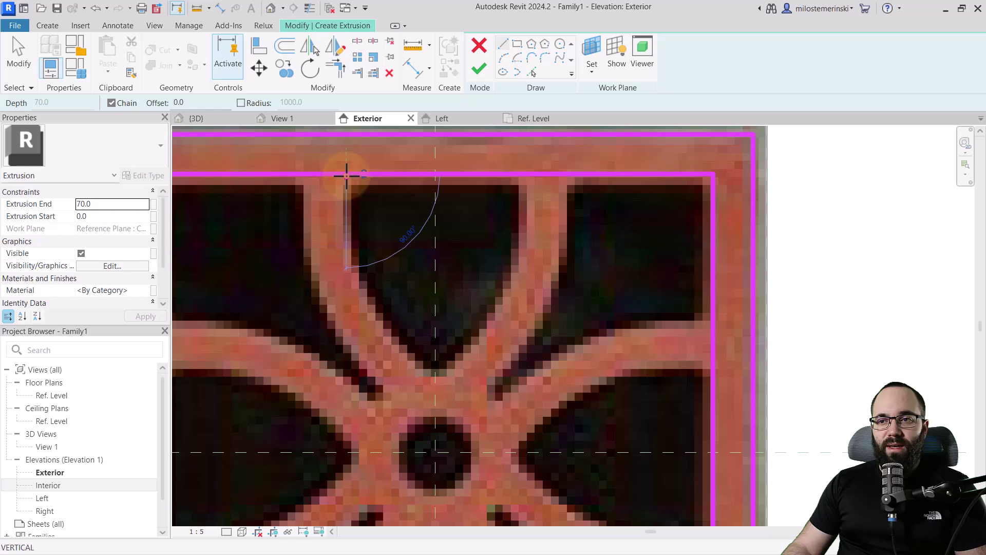
pyautogui.click(346, 226)
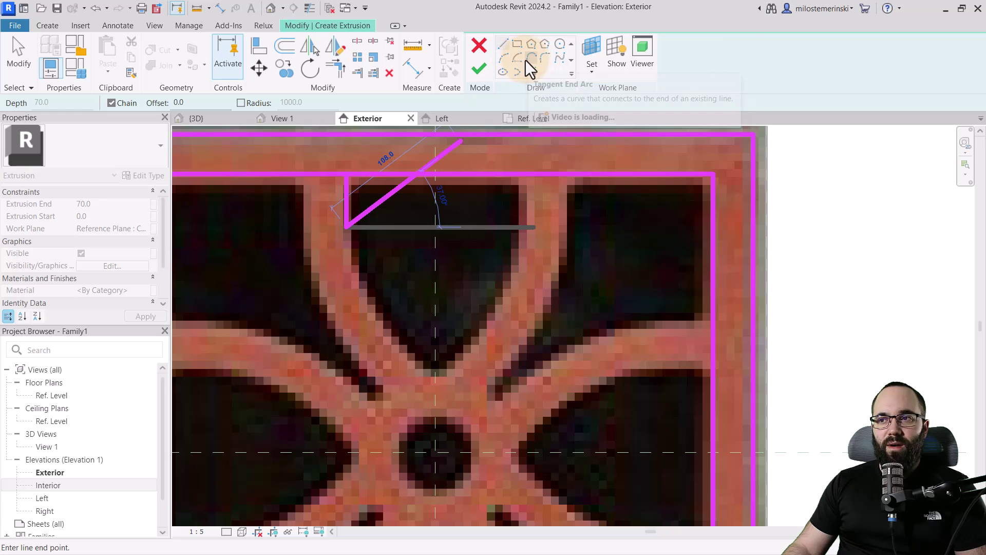
pyautogui.click(531, 58)
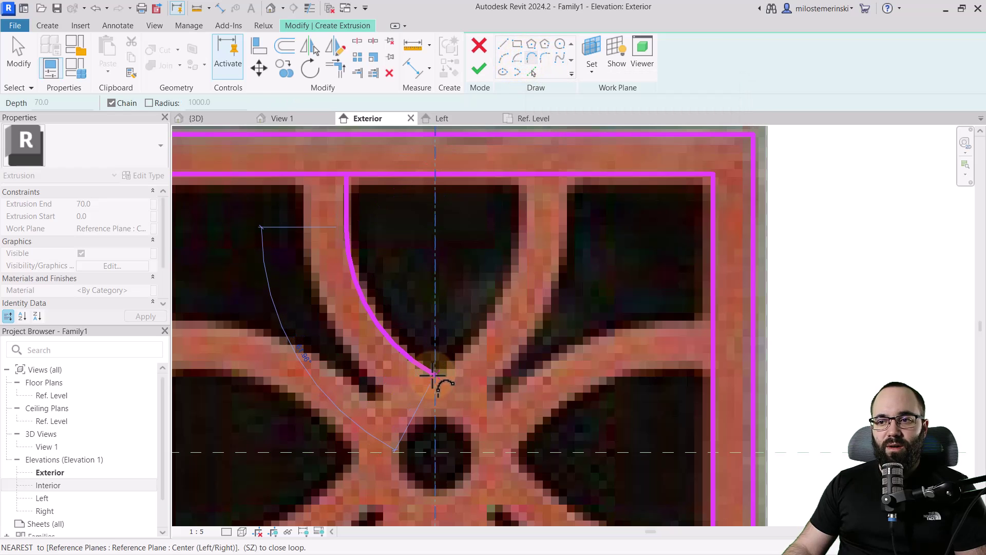
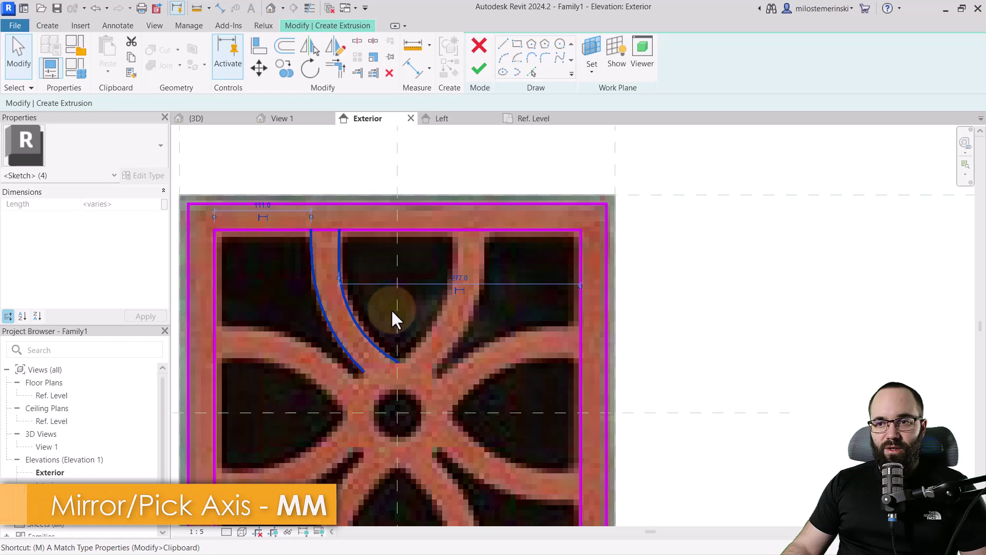
# Mirror the four selected sketch lines of the upper petal's left rib about the vertical centre reference plane
pyautogui.click(397, 316)
pyautogui.scroll(-2, 389, 284)
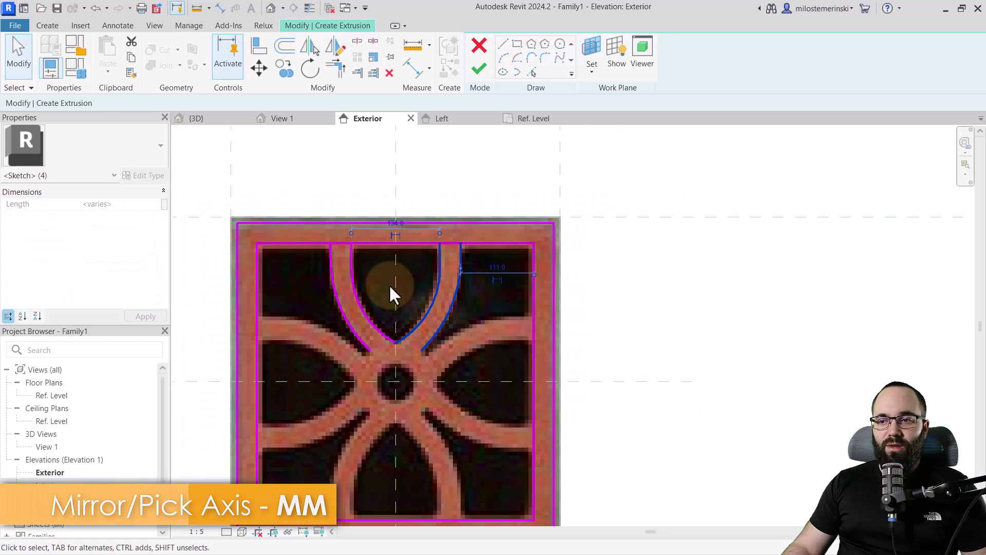
pyautogui.press('Escape')
pyautogui.scroll(3, 398, 344)
pyautogui.scroll(-3, 399, 354)
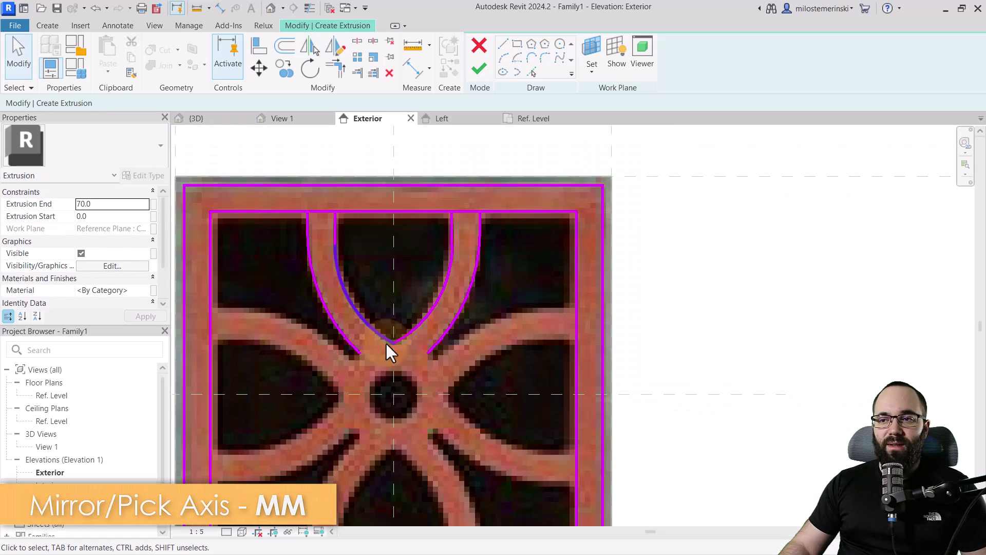
# Mirror the upper petal's rib lines about a drawn 45° axis from the inner rectangle's upper-right corner to form the right petal
pyautogui.moveTo(264, 154)
pyautogui.mouseDown()
pyautogui.moveTo(309, 220)
pyautogui.moveTo(498, 415)
pyautogui.mouseUp()
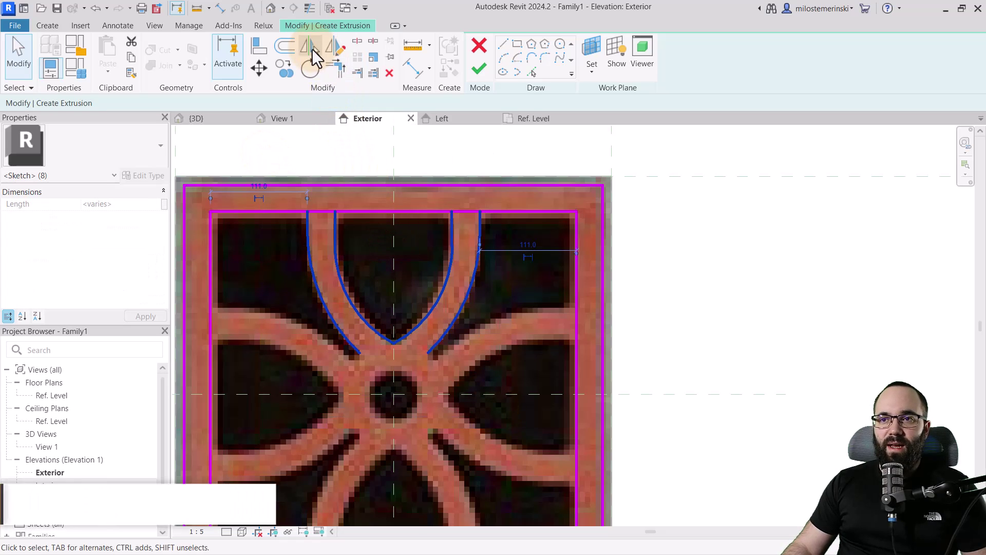
pyautogui.click(334, 55)
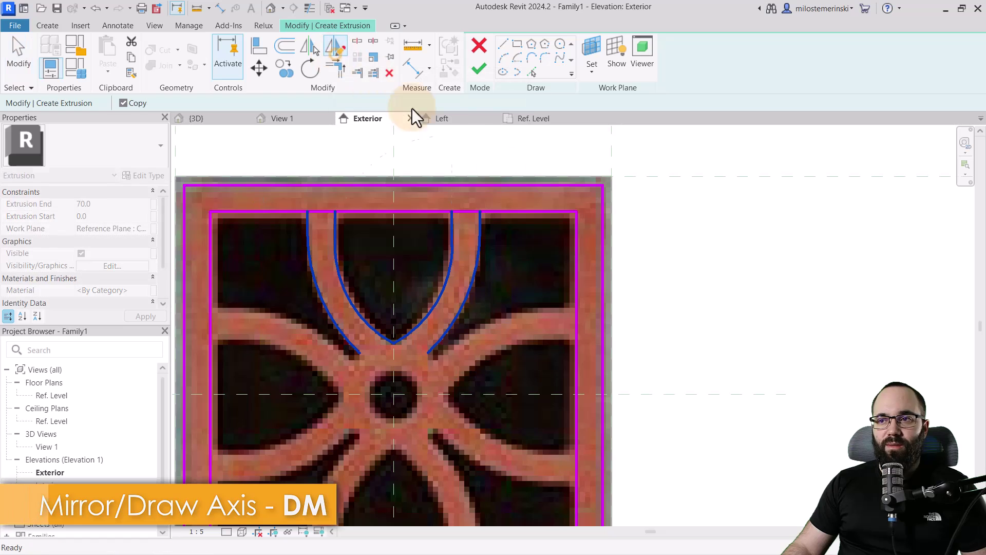
pyautogui.click(577, 211)
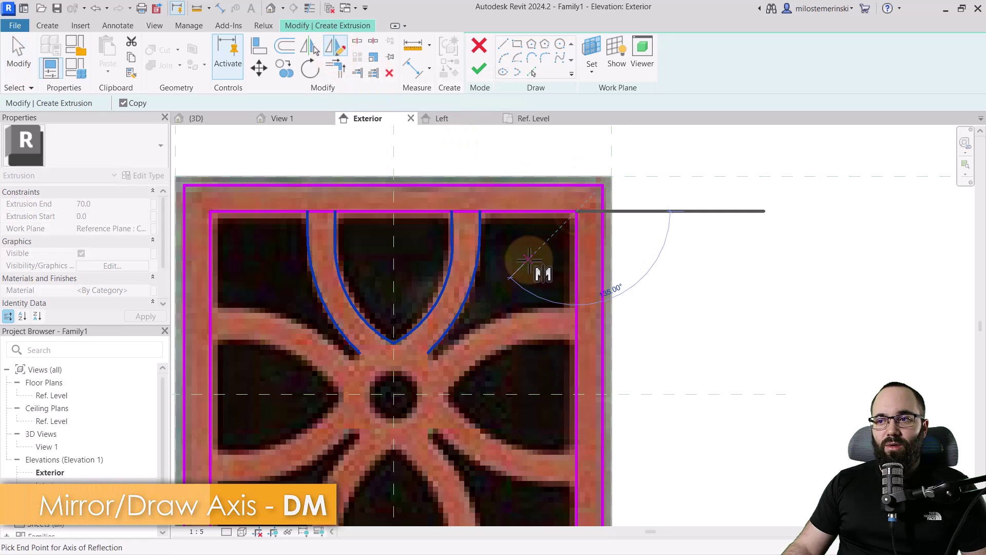
pyautogui.click(534, 262)
pyautogui.scroll(-2, 511, 272)
pyautogui.moveTo(513, 282); pyautogui.dragTo(430, 259, button='middle')
pyautogui.scroll(2, 430, 259)
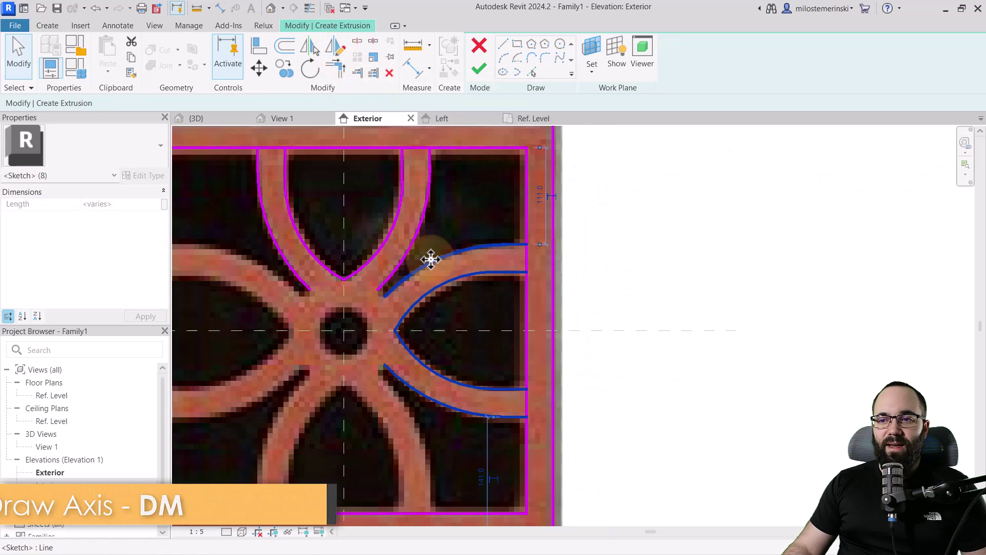
pyautogui.press('Escape')
pyautogui.scroll(4, 332, 233)
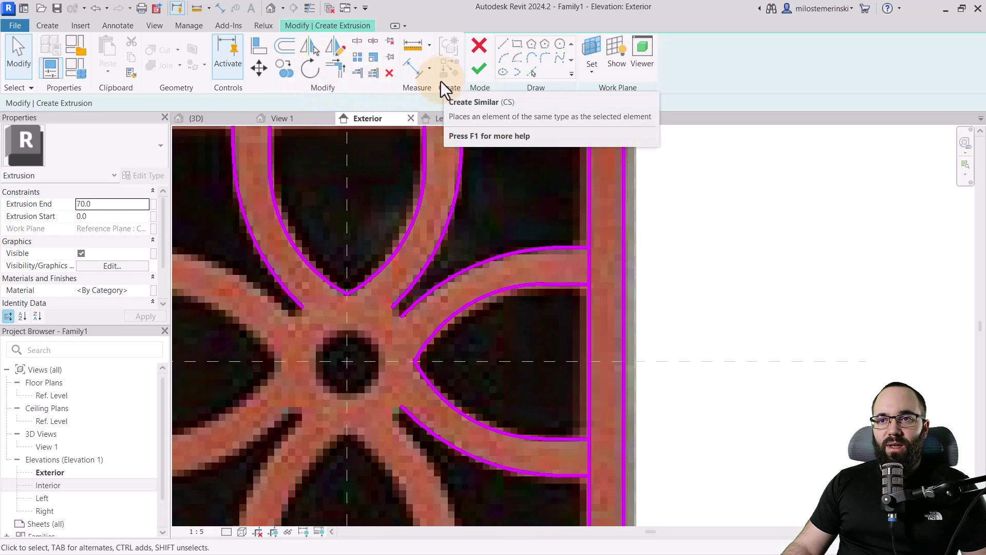
# Try to round the upper petal's pointed inner tip with a 50 mm radius fillet arc
pyautogui.click(546, 58)
pyautogui.click(170, 104)
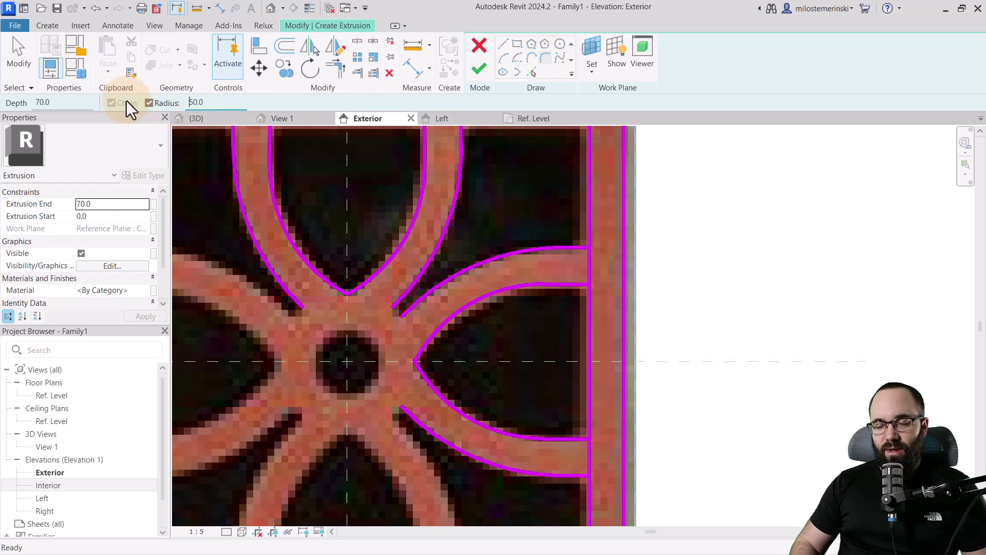
pyautogui.click(319, 264)
pyautogui.click(370, 283)
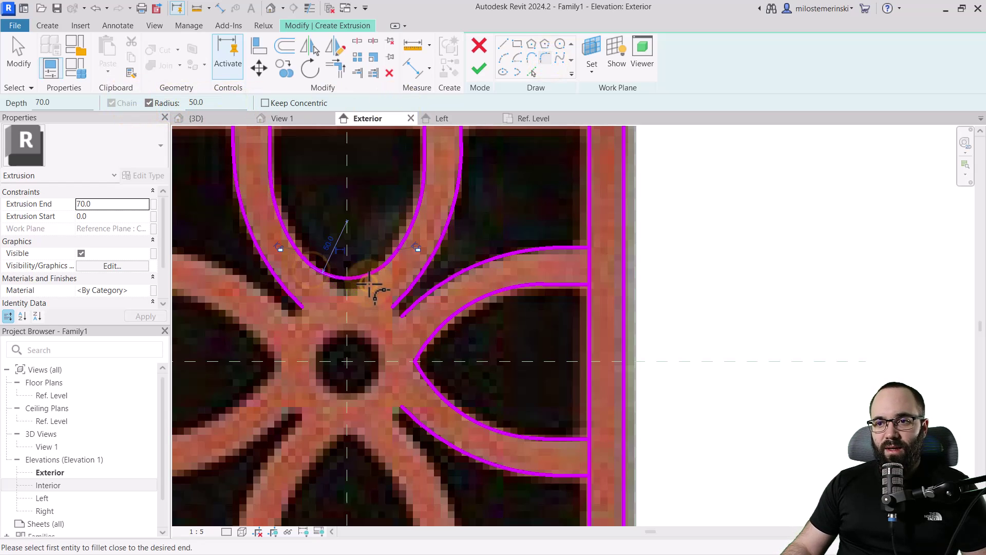
pyautogui.click(204, 104)
pyautogui.click(97, 13)
# Fillet the pointed inner tips of the upper and right petals with a 20 mm radius
pyautogui.doubleClick(199, 102)
pyautogui.write('20')
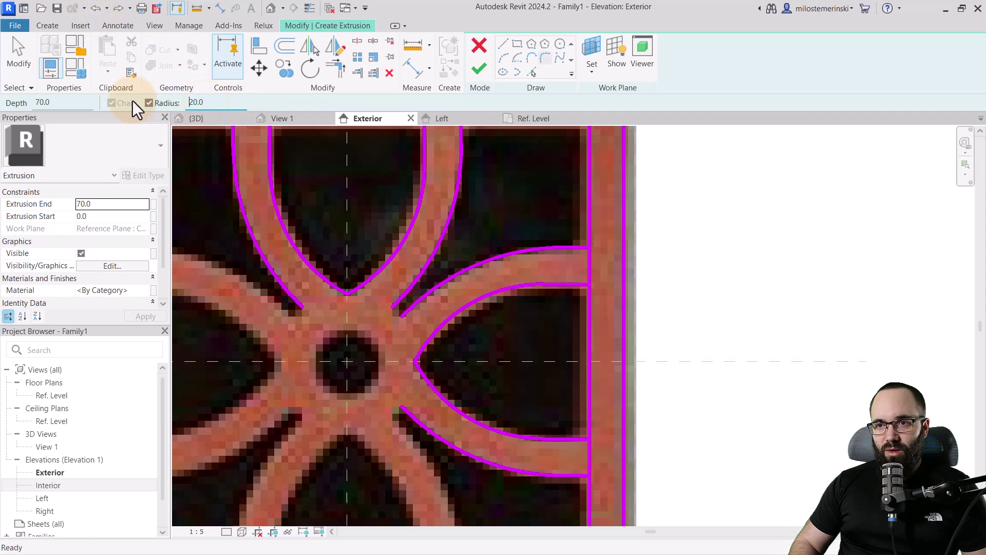
pyautogui.click(353, 290)
pyautogui.click(352, 286)
pyautogui.moveTo(359, 319); pyautogui.dragTo(376, 329, button='middle')
pyautogui.click(378, 328)
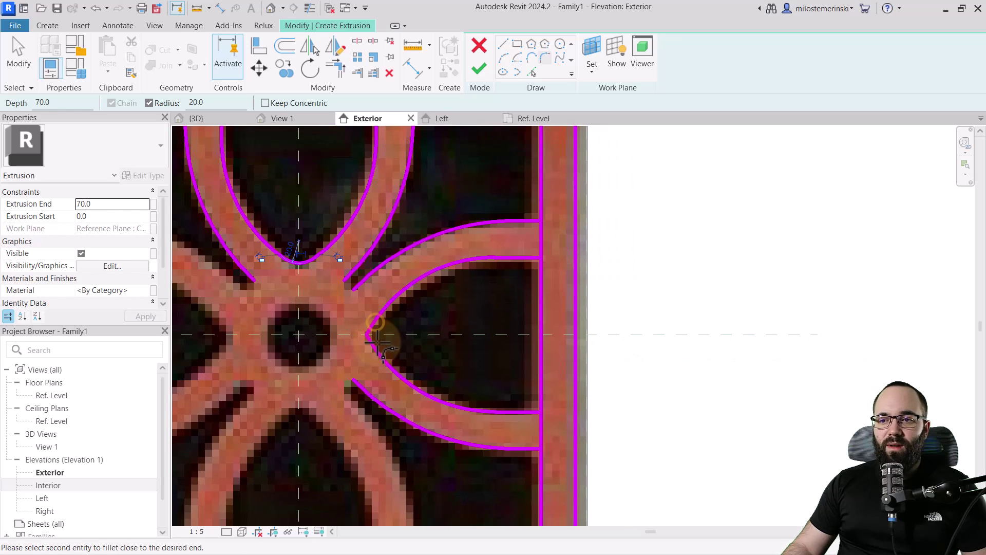
pyautogui.click(377, 346)
pyautogui.scroll(1, 334, 267)
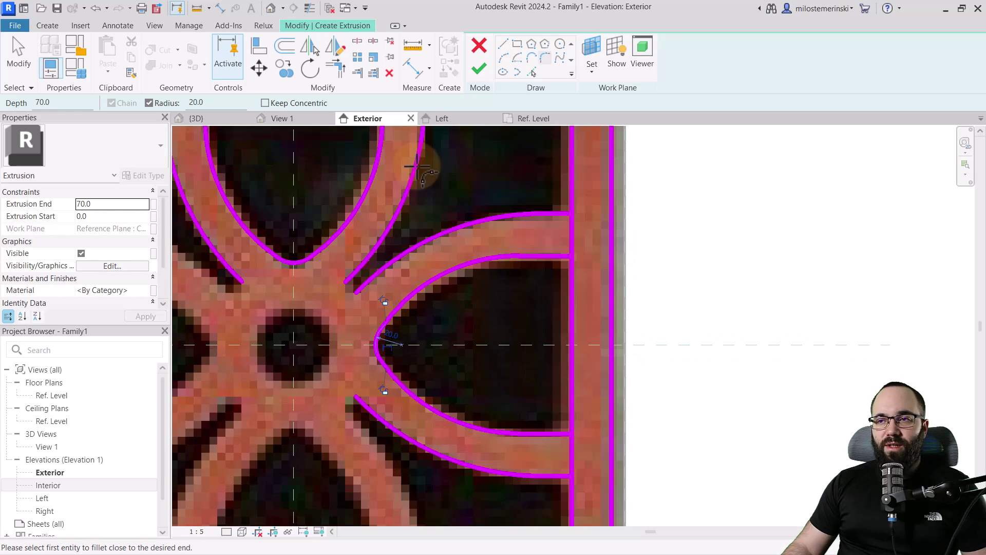
# Join the outer rib ends between the upper and right petals with a small start-end-radius arc
pyautogui.click(503, 58)
pyautogui.click(345, 282)
pyautogui.scroll(-2, 339, 295)
pyautogui.press('Escape')
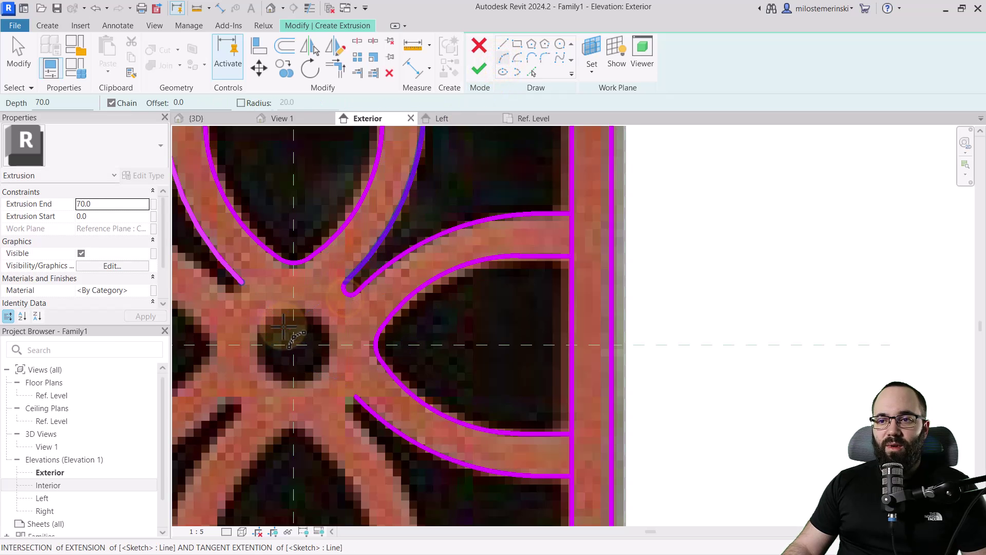
pyautogui.scroll(-2, 359, 341)
pyautogui.scroll(-1, 437, 334)
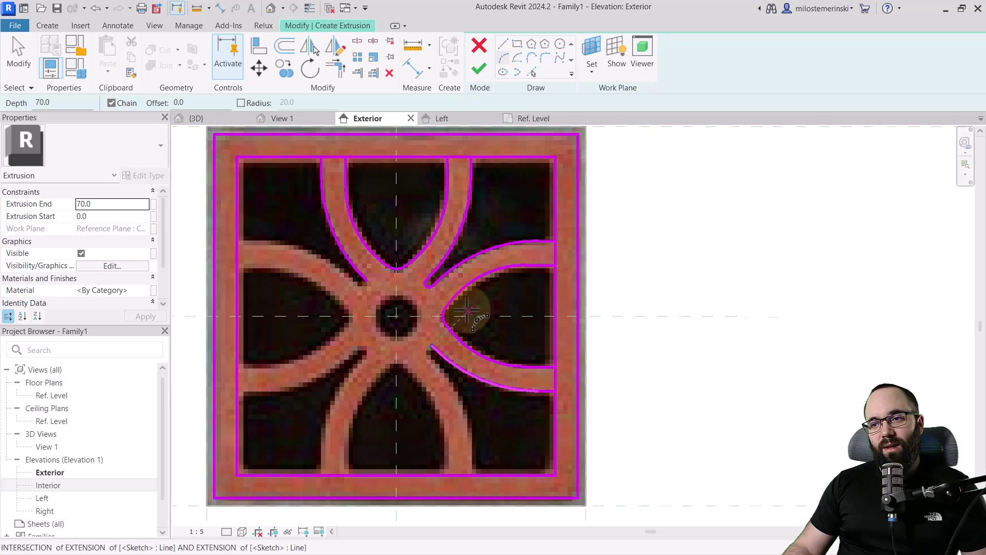
# Trace the central hole with a circle centred on the intersection of the two centre reference planes
pyautogui.scroll(1, 469, 308)
pyautogui.scroll(-1, 470, 250)
pyautogui.click(559, 45)
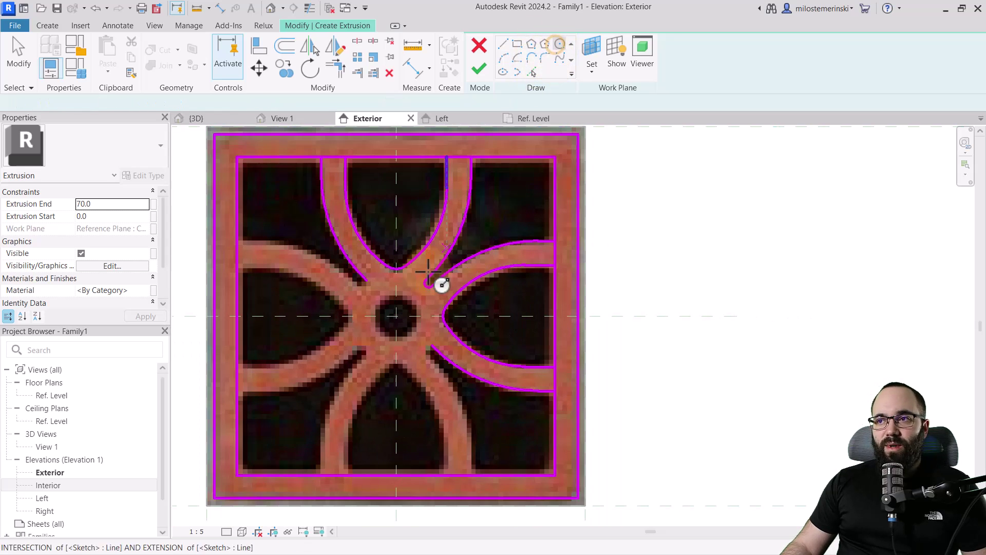
pyautogui.click(395, 316)
pyautogui.click(413, 313)
pyautogui.press('Escape')
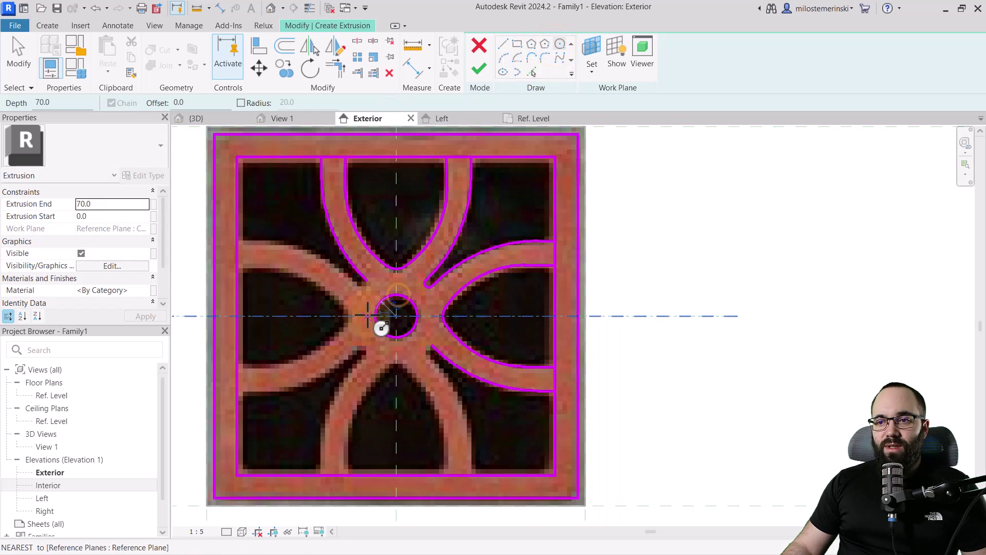
# Mirror the upper and right petal lines, without the circle, about a drawn diagonal from the inner rectangle's lower-right corner
pyautogui.scroll(-2, 359, 324)
pyautogui.scroll(1, 388, 285)
pyautogui.scroll(1, 384, 278)
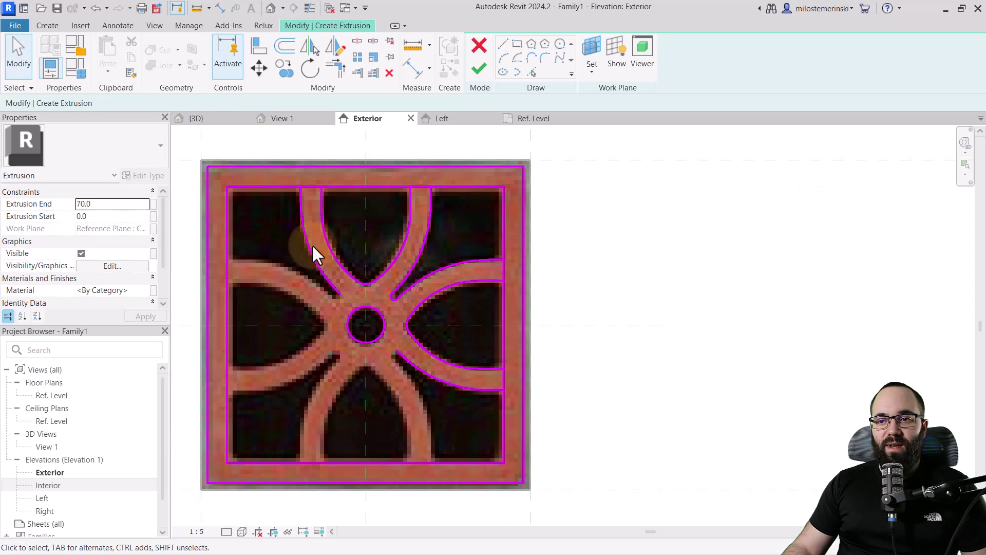
pyautogui.moveTo(276, 147); pyautogui.dragTo(583, 450)
pyautogui.keyDown('shift'); pyautogui.click(345, 336); pyautogui.keyUp('shift')
pyautogui.keyDown('shift'); pyautogui.click(396, 354); pyautogui.keyUp('shift')
pyautogui.click(335, 45)
pyautogui.click(496, 456)
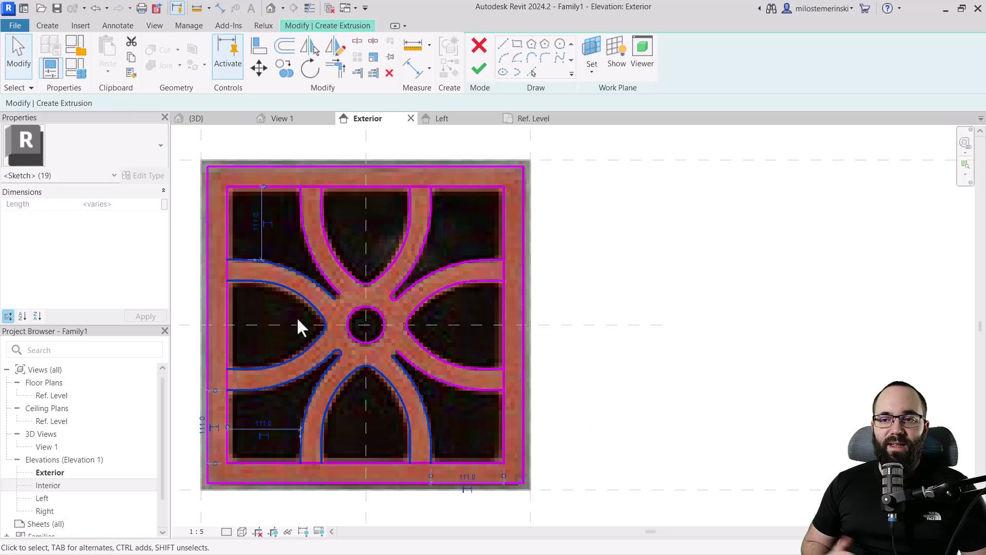
# Close the remaining open rib ends at the upper-left and lower-right of the centre with small arcs
pyautogui.press('l')
pyautogui.press('i')
pyautogui.scroll(2, 330, 357)
pyautogui.scroll(1, 341, 275)
pyautogui.scroll(-1, 339, 328)
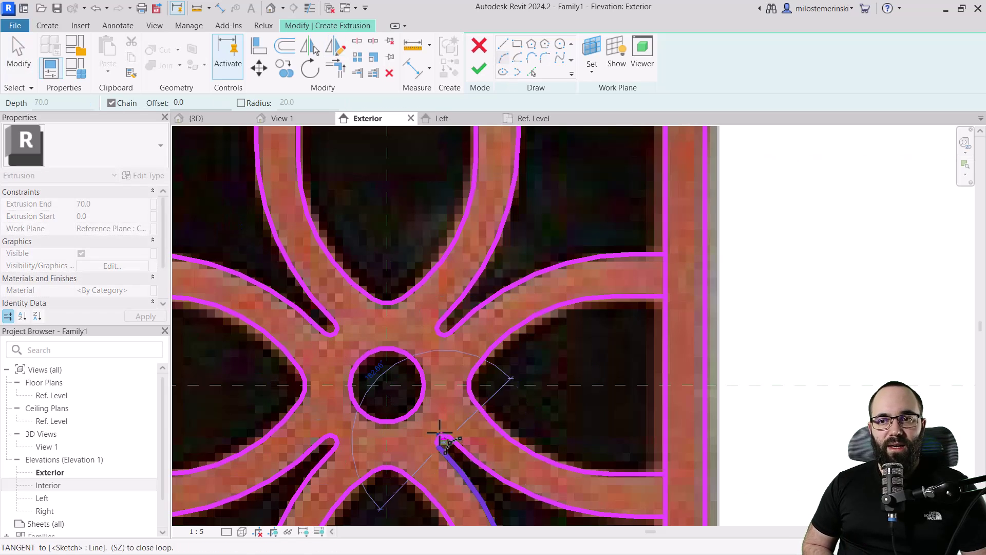
pyautogui.scroll(-2, 437, 427)
pyautogui.press('Escape')
pyautogui.press('Escape')
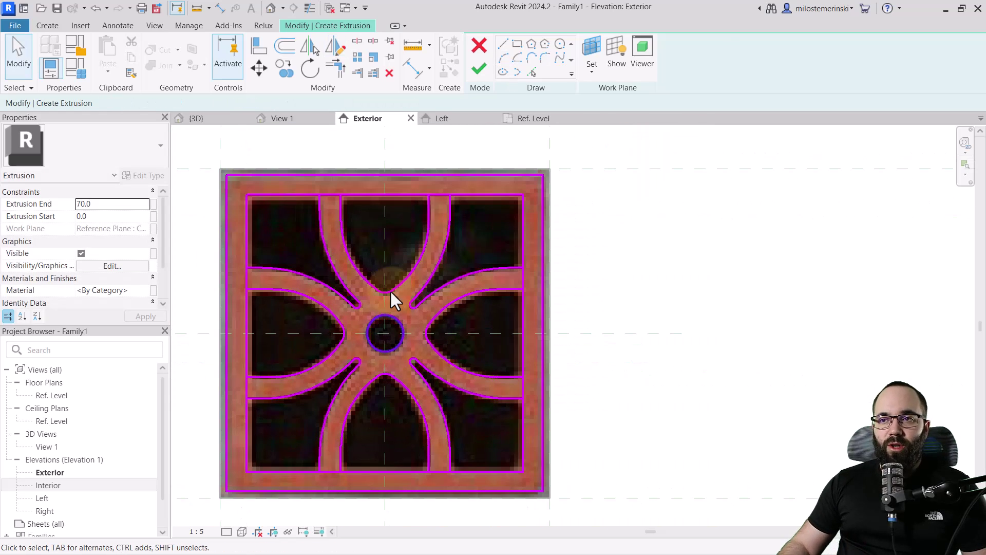
# Split the inner rectangle's top edge at both upper ribs with Delete Inner Segment enabled, removing the segments across the ribs
pyautogui.click(358, 44)
pyautogui.click(203, 103)
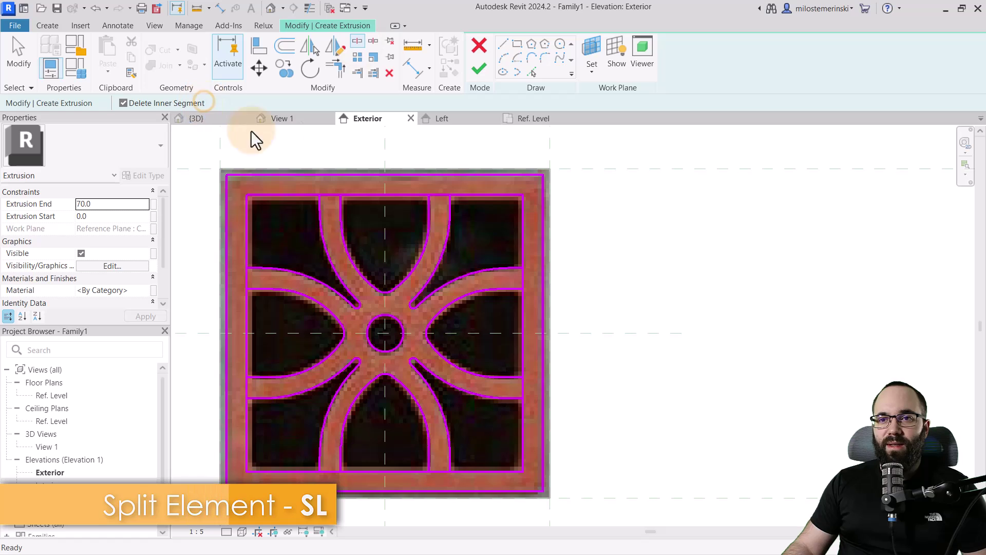
pyautogui.scroll(2, 351, 205)
pyautogui.click(299, 194)
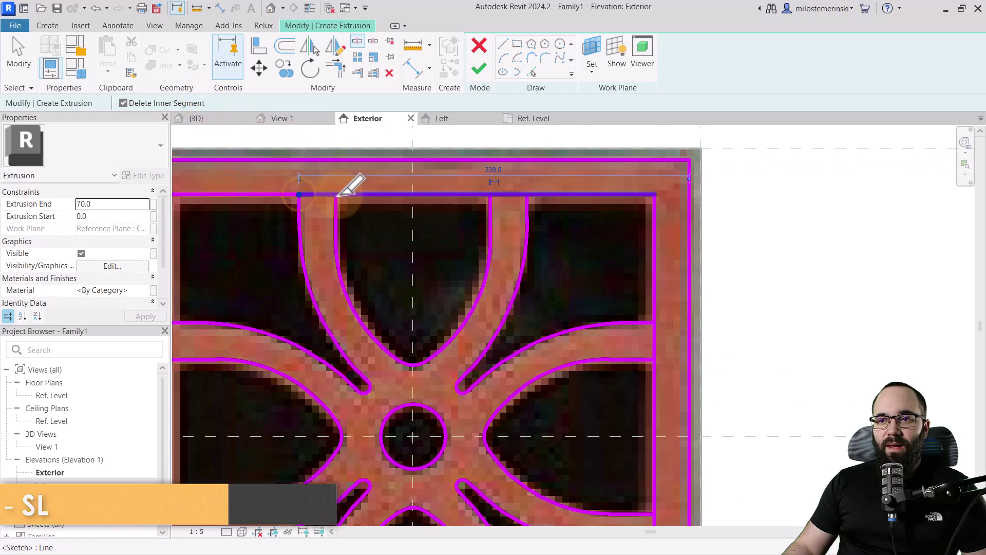
pyautogui.click(336, 194)
pyautogui.click(489, 194)
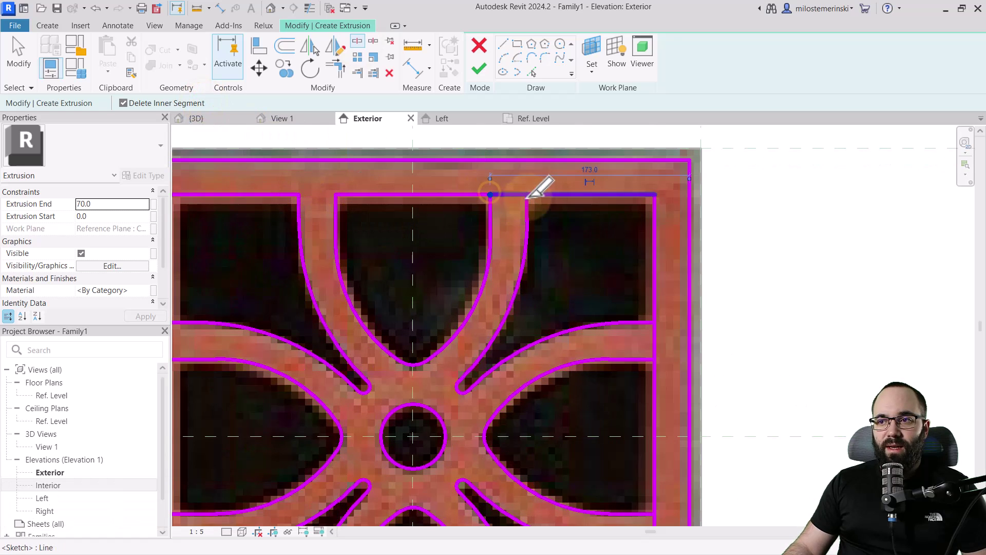
pyautogui.click(526, 194)
# Split the inner rectangle's right, bottom and left edges at the ribs to remove the segments crossing them
pyautogui.scroll(-2, 555, 265)
pyautogui.scroll(2, 552, 266)
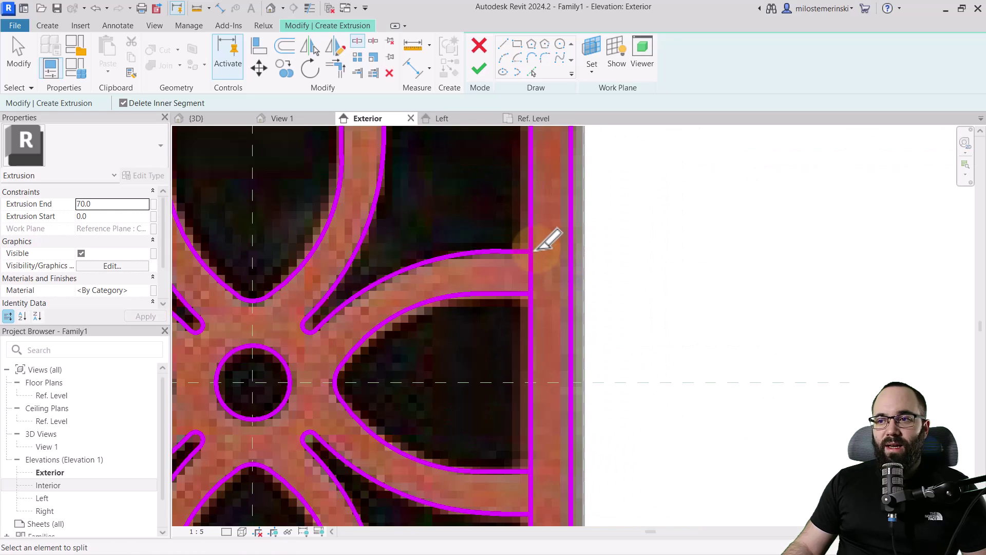
pyautogui.click(530, 292)
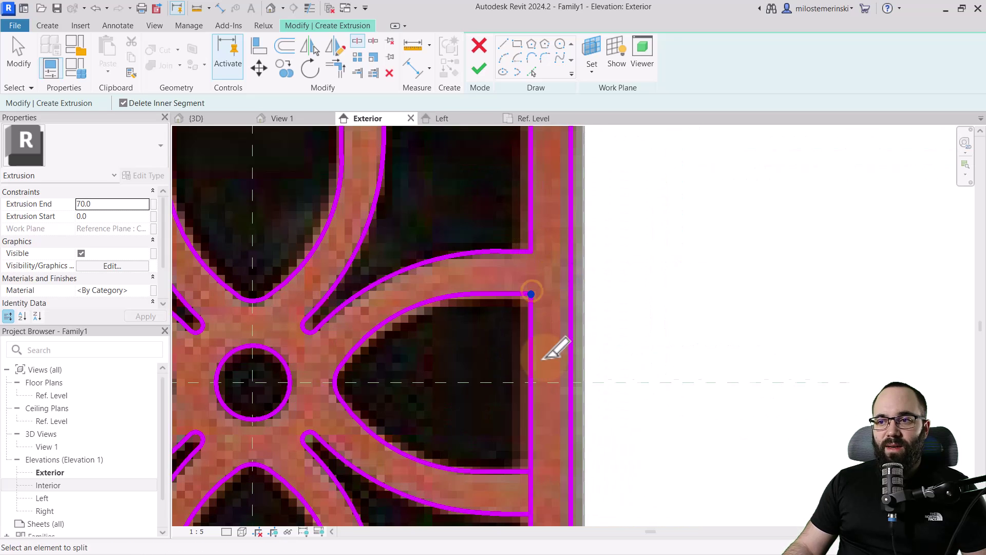
pyautogui.scroll(-2, 541, 356)
pyautogui.click(478, 282)
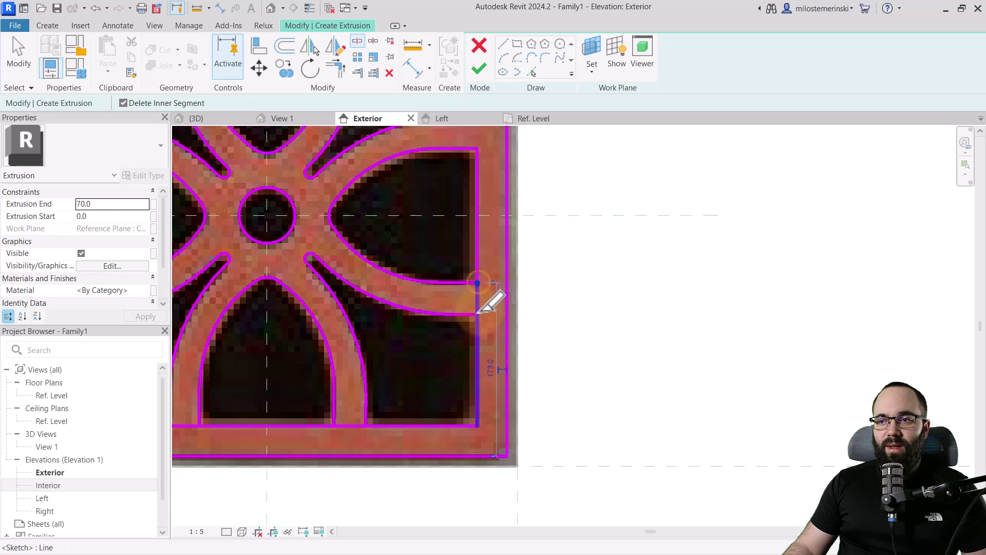
pyautogui.scroll(-2, 561, 418)
pyautogui.scroll(1, 509, 437)
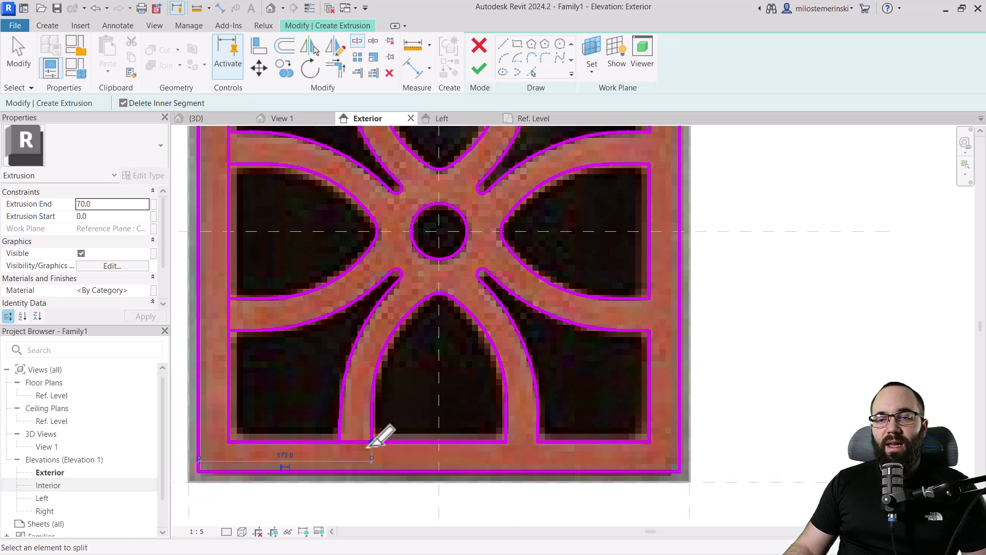
pyautogui.press('Escape')
pyautogui.scroll(-2, 324, 339)
pyautogui.moveTo(322, 339); pyautogui.dragTo(189, 313, button='middle')
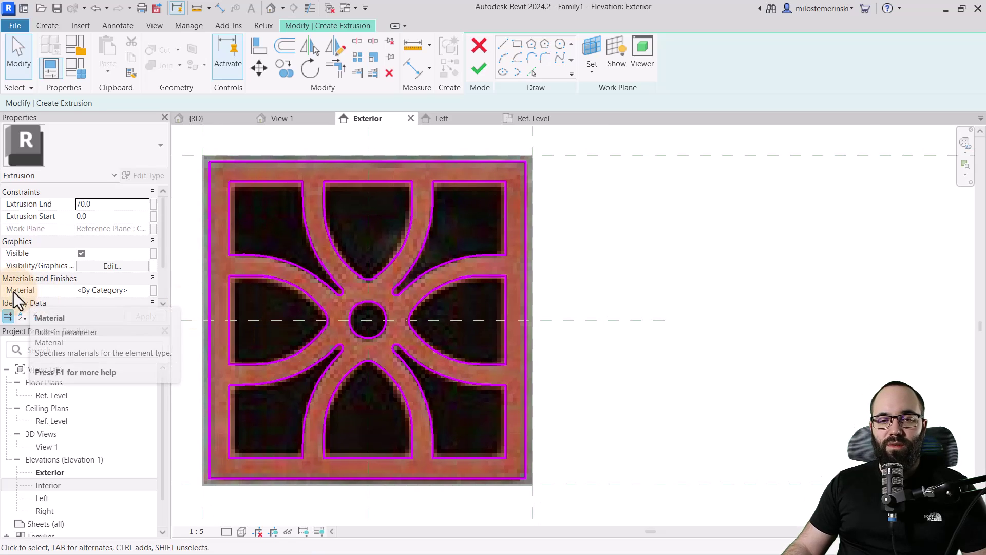
# Associate the extrusion's material with a new type-based family parameter named Clay and finish the extrusion
pyautogui.click(154, 291)
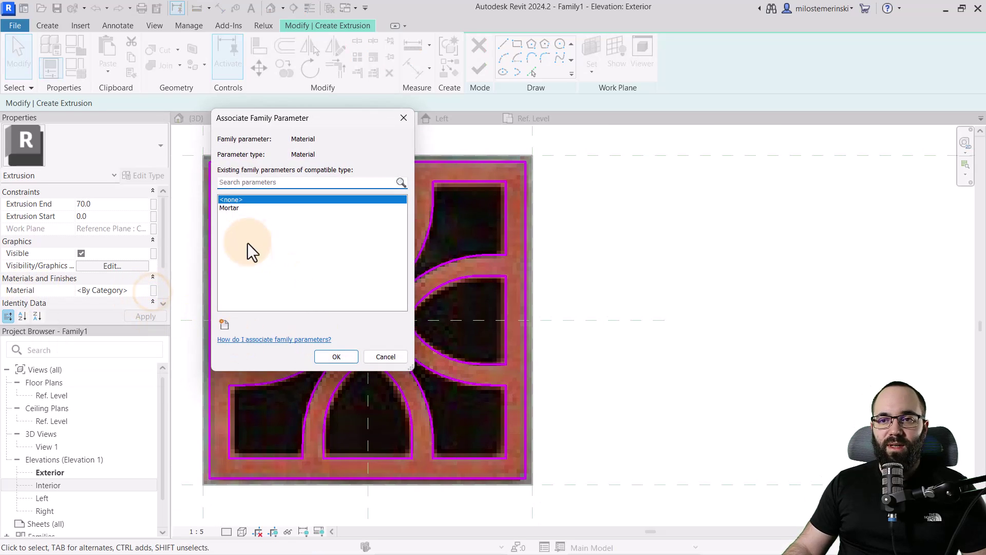
pyautogui.click(224, 325)
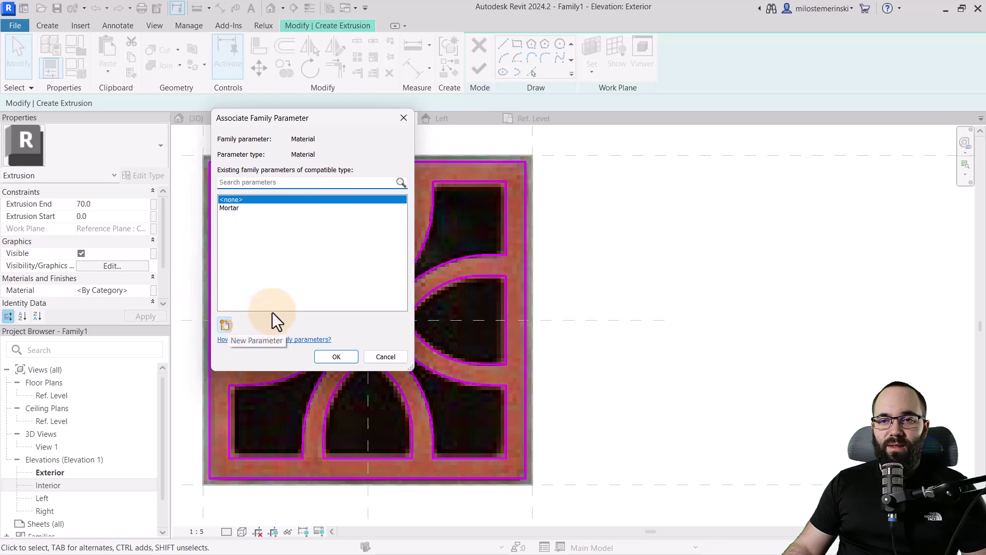
pyautogui.write('Clay')
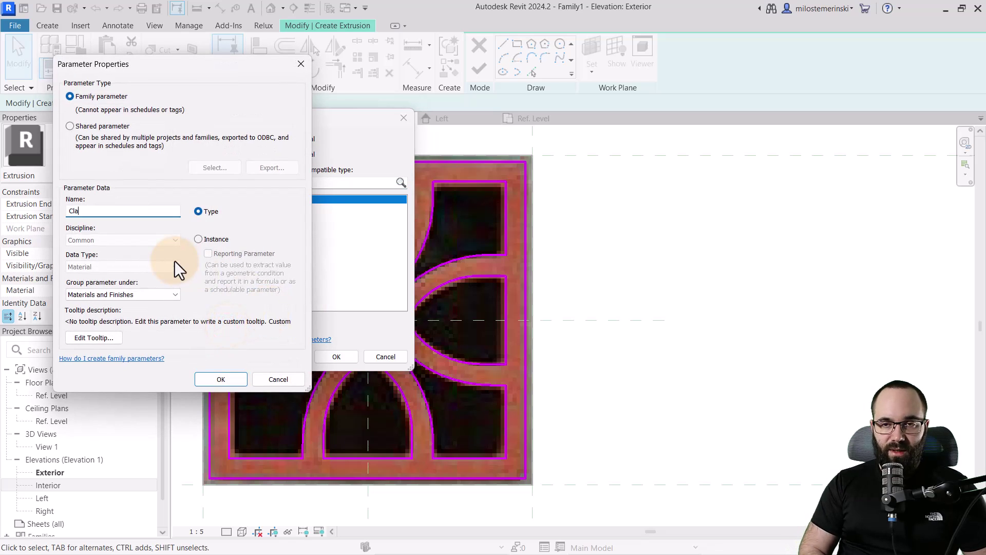
pyautogui.click(228, 380)
pyautogui.click(334, 357)
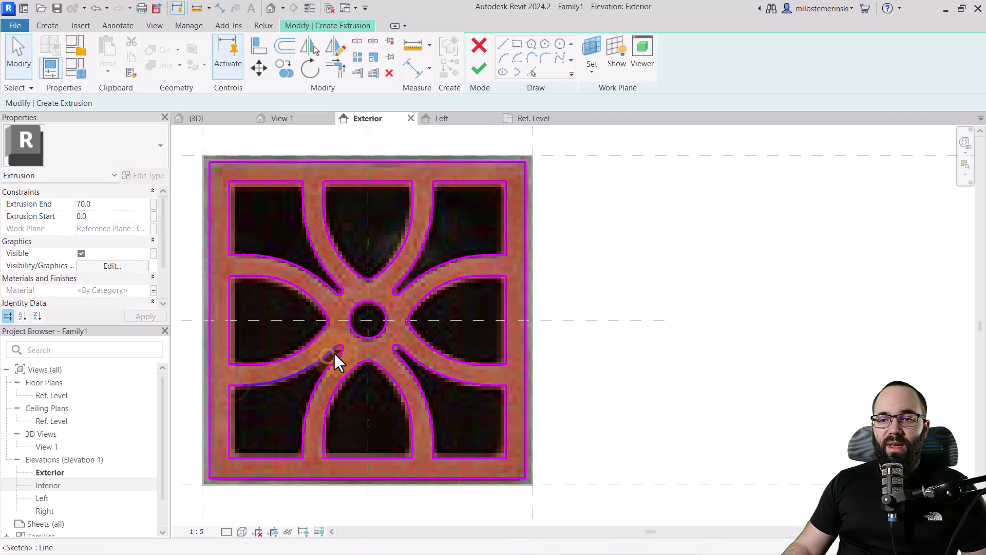
pyautogui.click(480, 69)
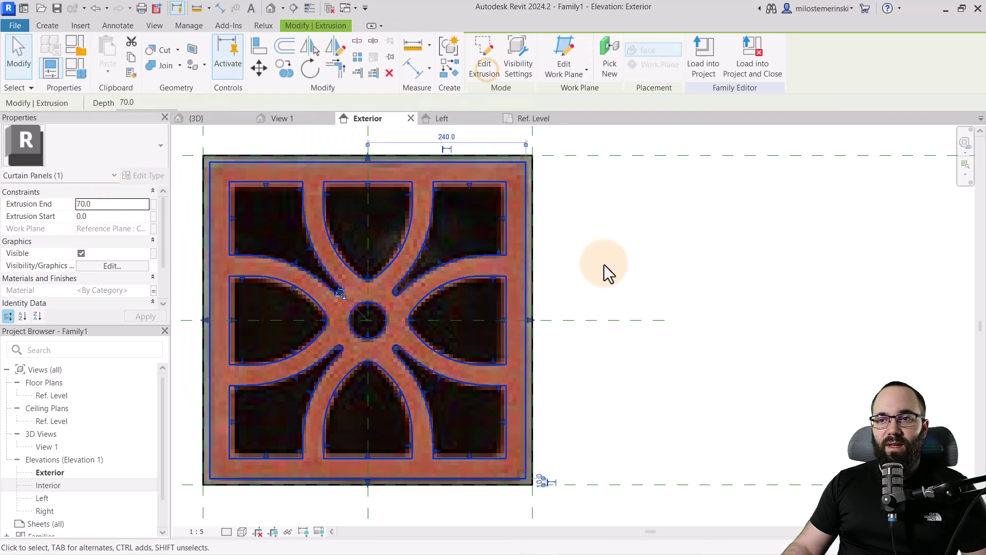
pyautogui.click(610, 254)
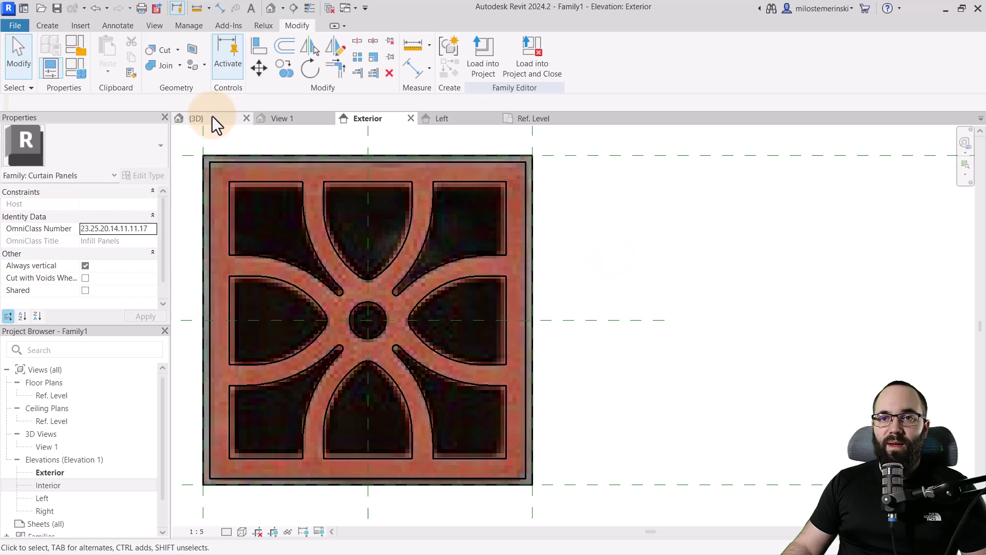
# Open the default 3D view, set its scale to 1:2 and inspect the panel from several angles
pyautogui.click(271, 8)
pyautogui.scroll(-2, 634, 365)
pyautogui.keyDown('shift'); pyautogui.moveTo(443, 424); pyautogui.dragTo(445, 367, button='middle'); pyautogui.keyUp('shift')
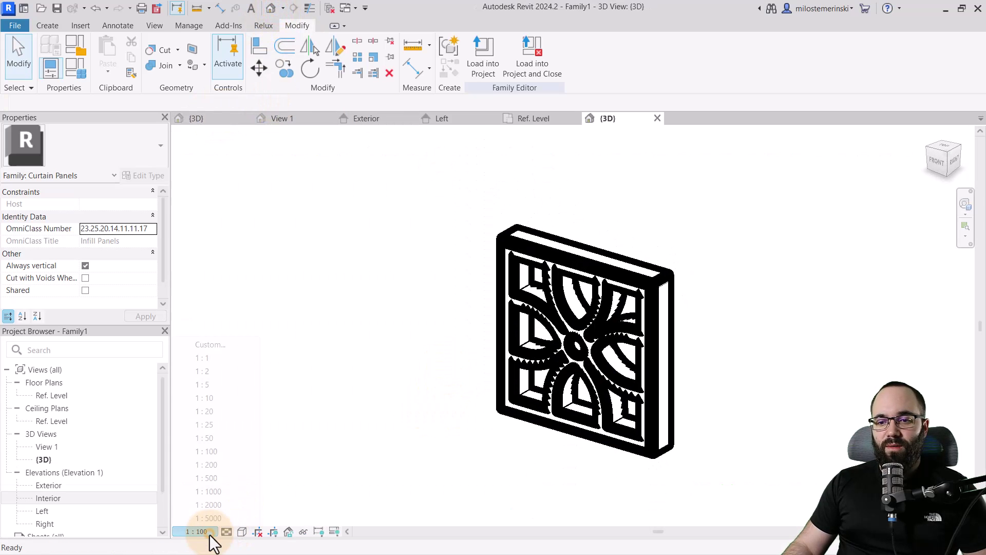
pyautogui.click(207, 371)
pyautogui.keyDown('shift'); pyautogui.moveTo(586, 475); pyautogui.dragTo(683, 344, button='middle'); pyautogui.keyUp('shift')
pyautogui.scroll(5, 683, 344)
pyautogui.keyDown('shift'); pyautogui.moveTo(750, 414); pyautogui.dragTo(473, 323, button='middle'); pyautogui.keyUp('shift')
pyautogui.scroll(-5, 467, 316)
pyautogui.keyDown('shift'); pyautogui.moveTo(682, 447); pyautogui.dragTo(577, 478, button='middle'); pyautogui.keyUp('shift')
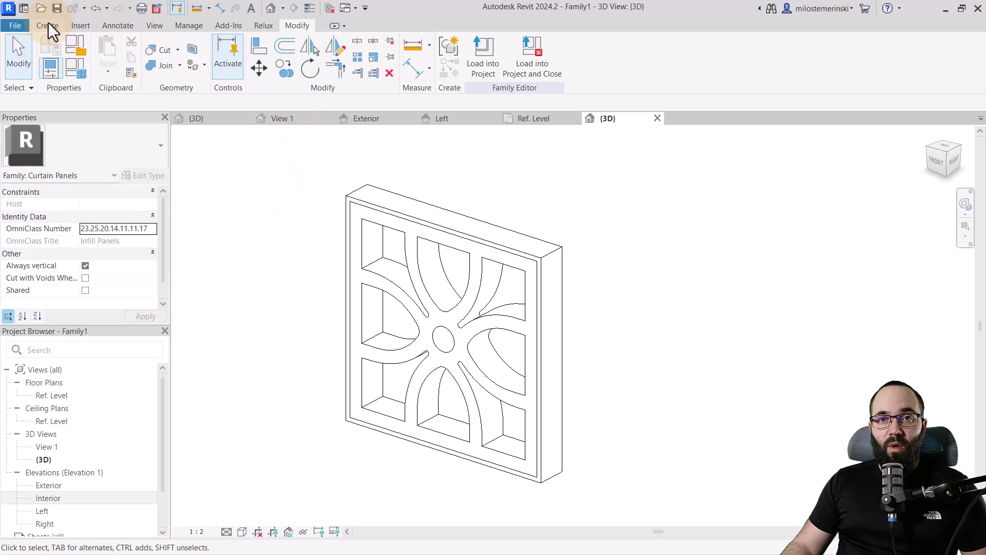
# Save the panel family as Main Panel and load it into the Jali wall_Start project
pyautogui.click(14, 27)
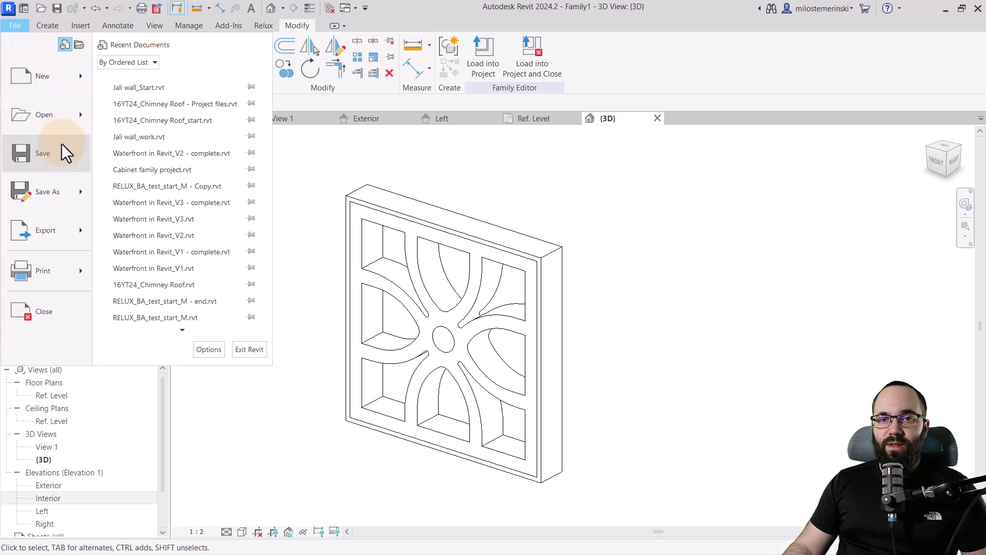
pyautogui.click(51, 162)
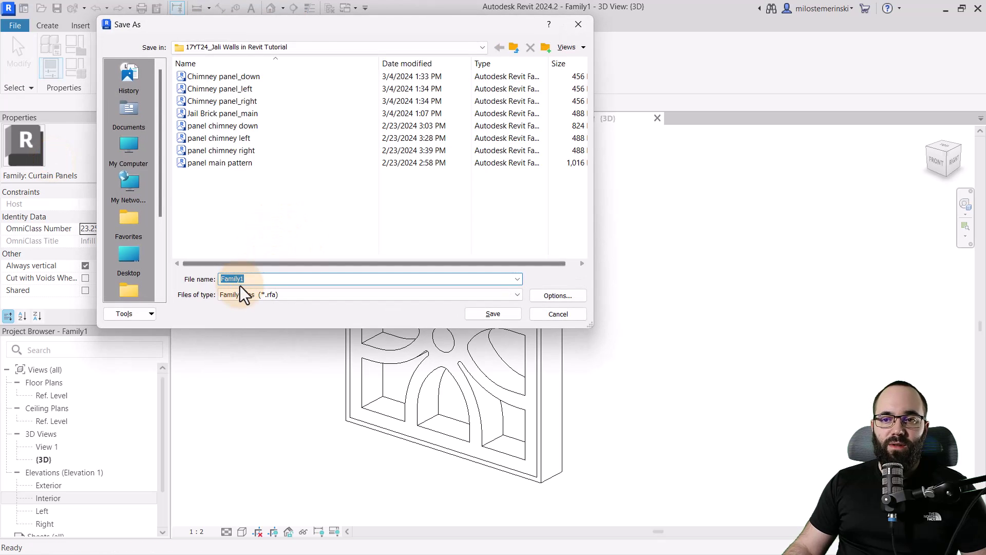
pyautogui.write('Main Panel')
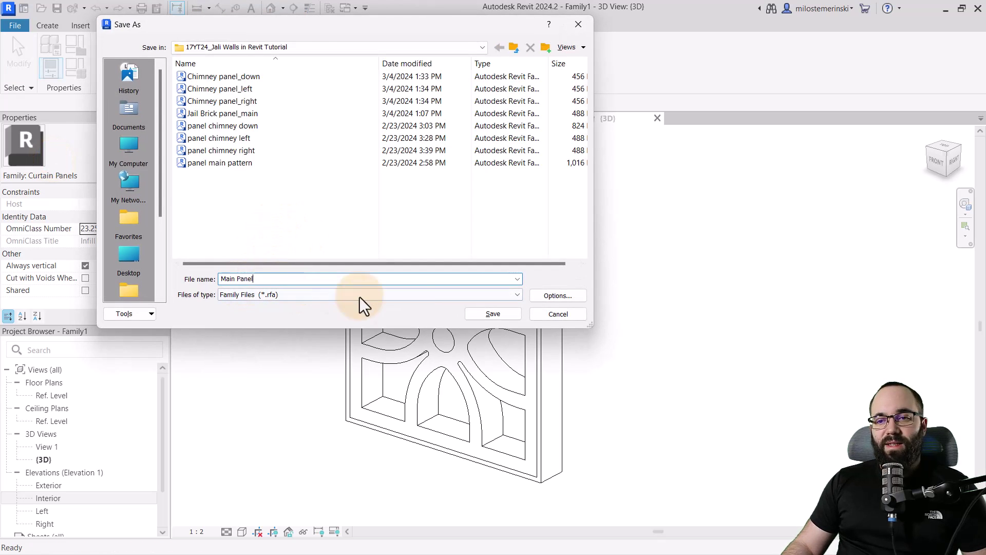
pyautogui.click(485, 315)
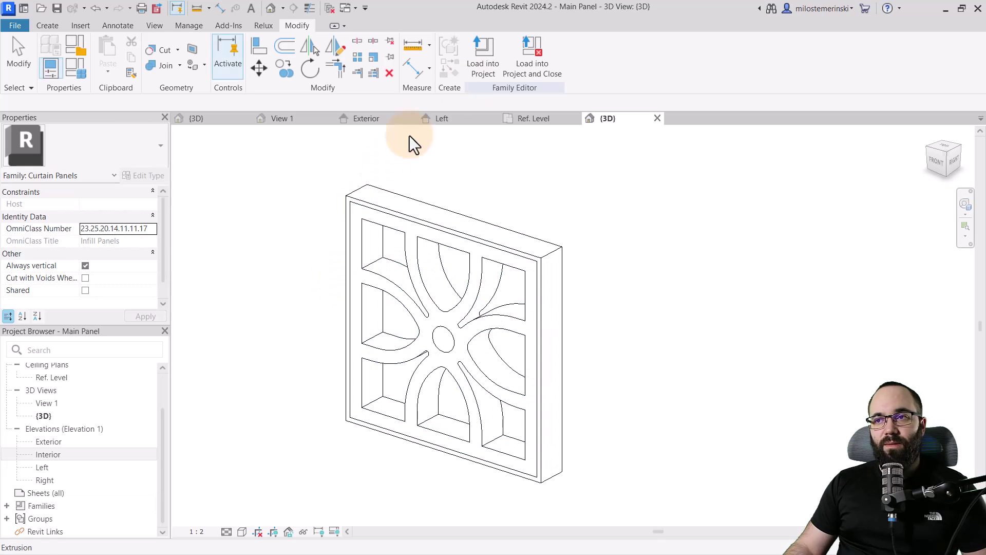
pyautogui.click(485, 75)
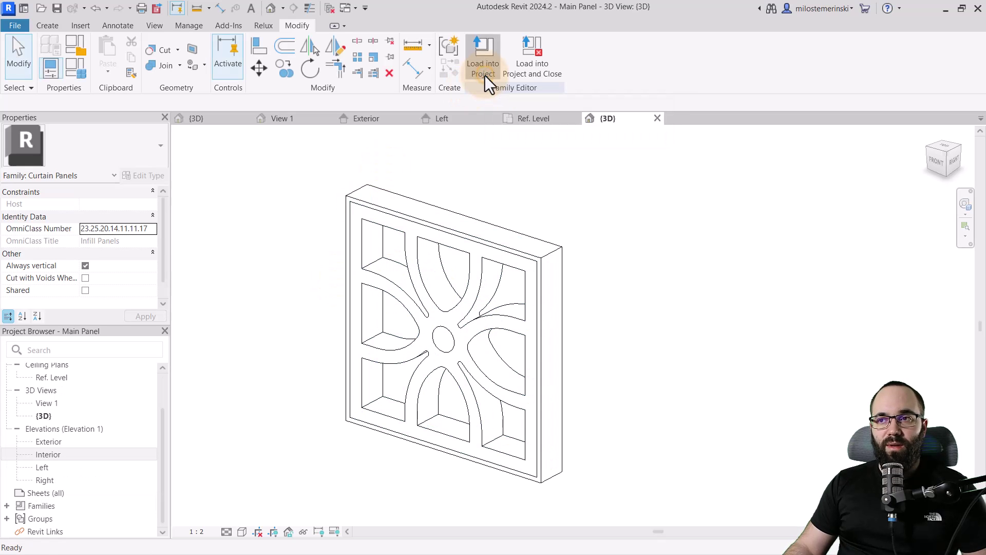
# In the freestanding curtain wall's type properties, set the vertical grid layout to Fixed Distance with 500 mm spacing
pyautogui.click(396, 350)
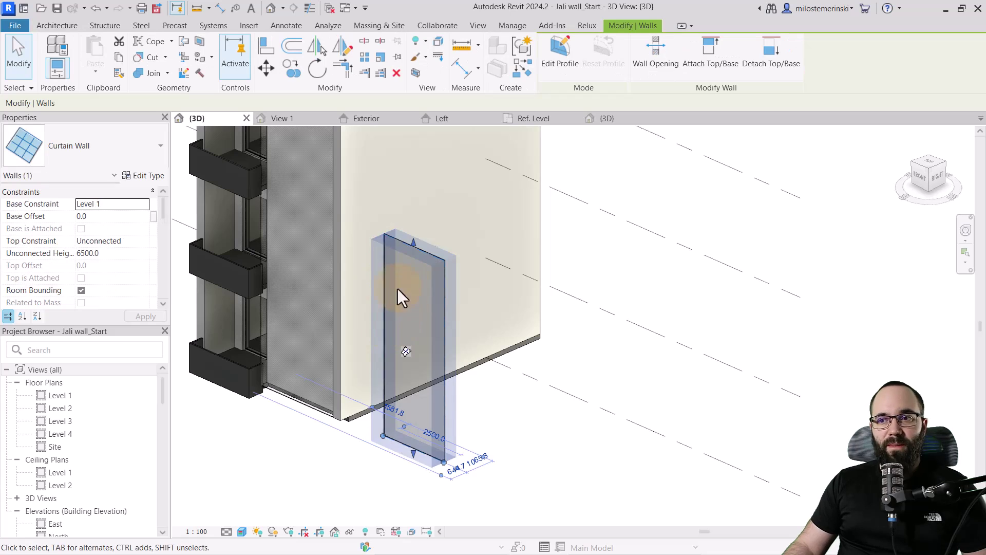
pyautogui.scroll(2, 407, 347)
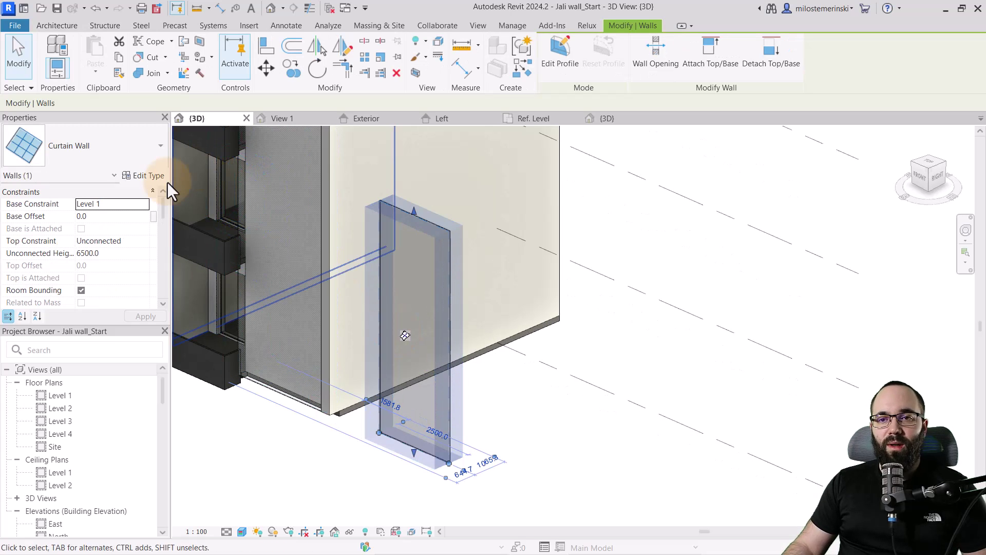
pyautogui.click(159, 177)
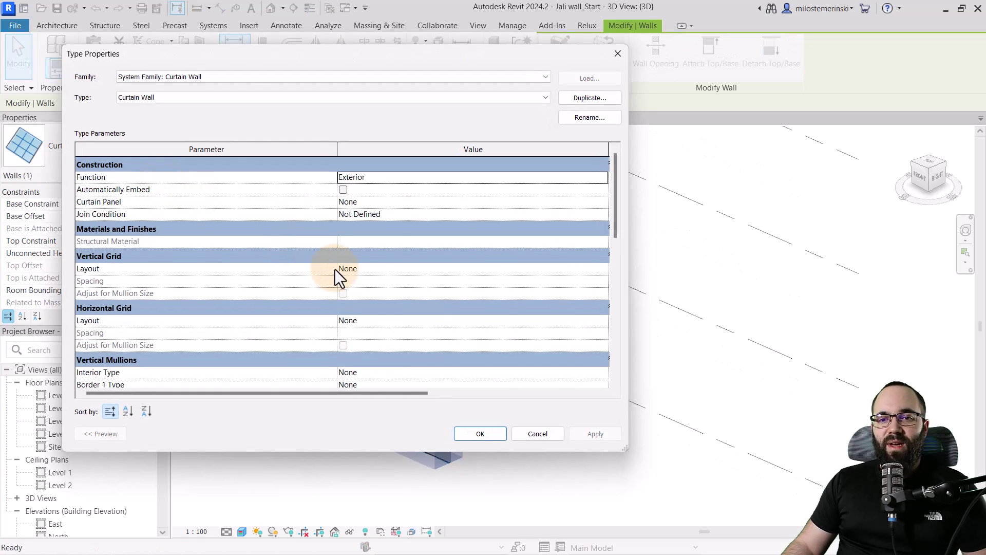
pyautogui.scroll(-4, 358, 303)
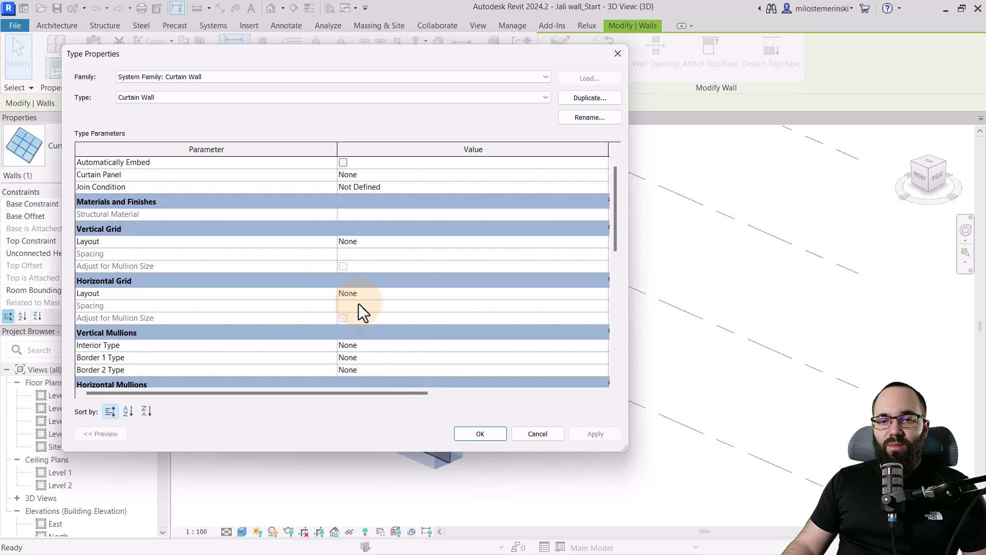
pyautogui.scroll(2, 365, 329)
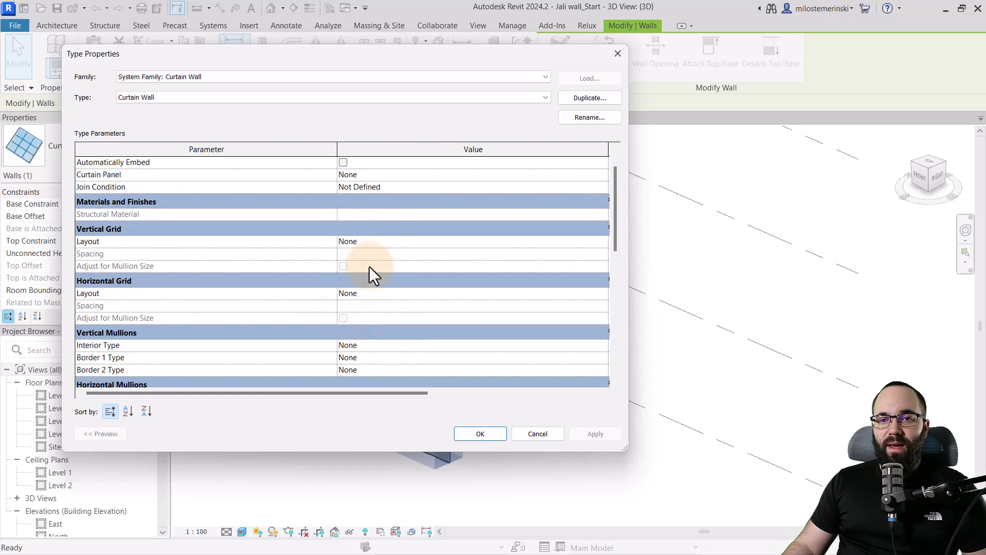
pyautogui.click(380, 240)
pyautogui.click(603, 243)
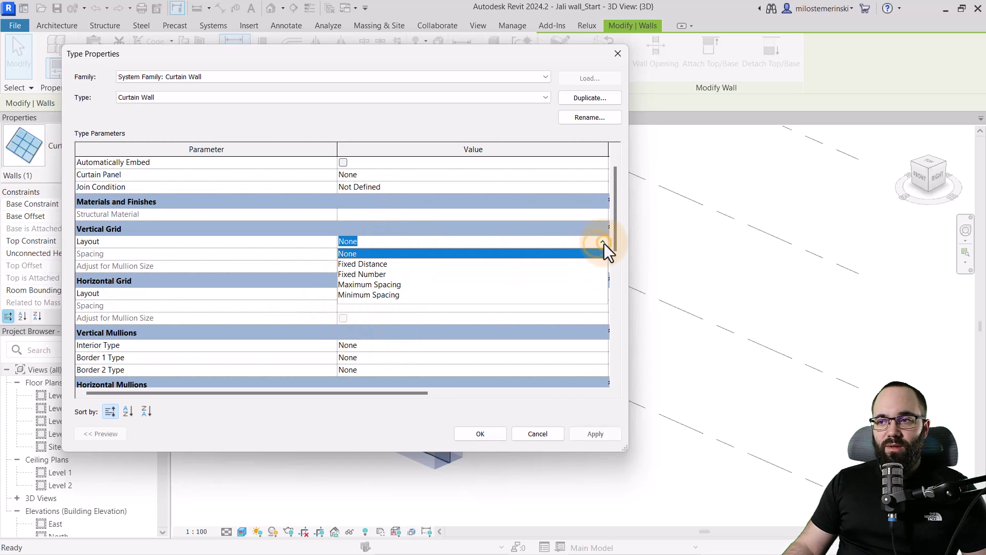
pyautogui.click(378, 264)
pyautogui.click(375, 251)
pyautogui.write('500')
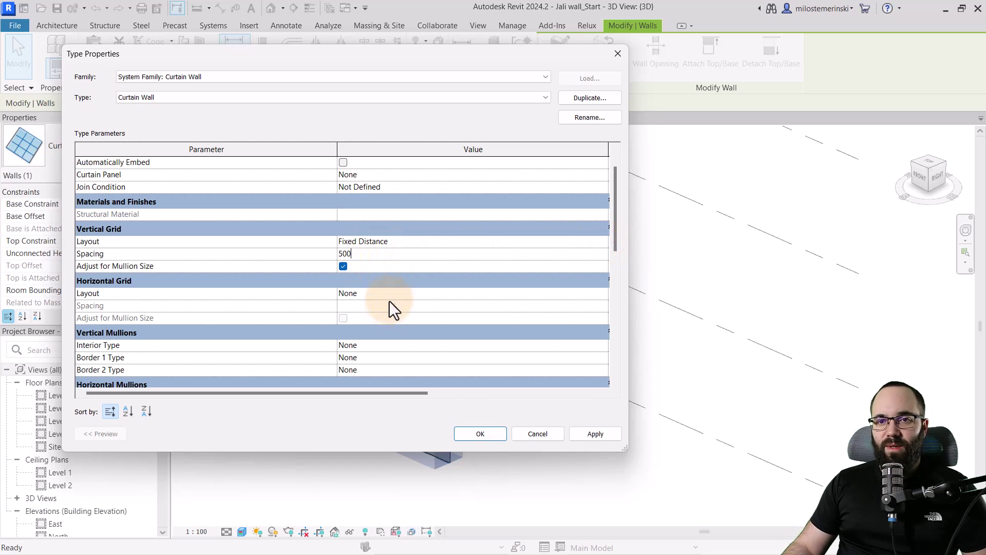
# Set the curtain wall type's horizontal grid layout to Fixed Distance with 500 mm spacing
pyautogui.click(375, 293)
pyautogui.click(601, 296)
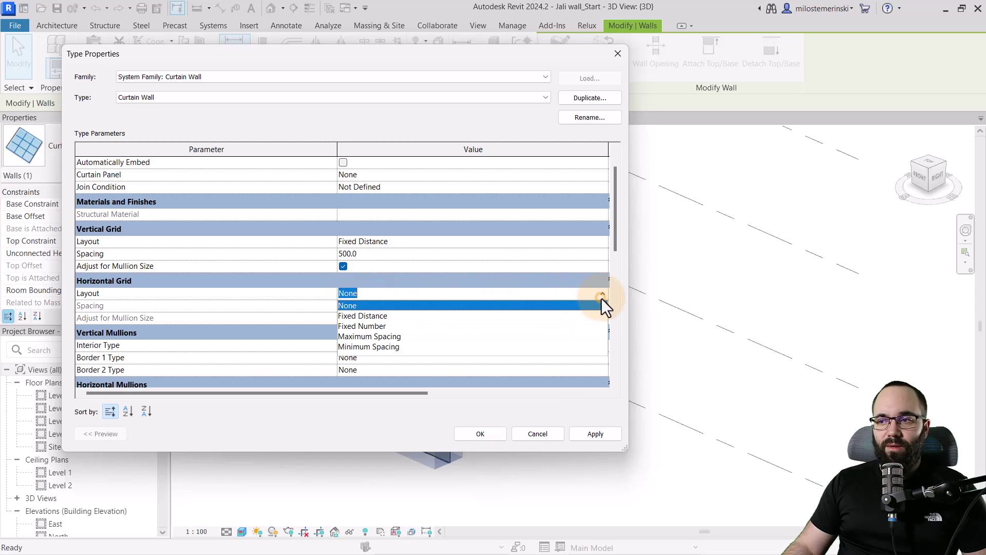
pyautogui.click(380, 317)
pyautogui.click(370, 307)
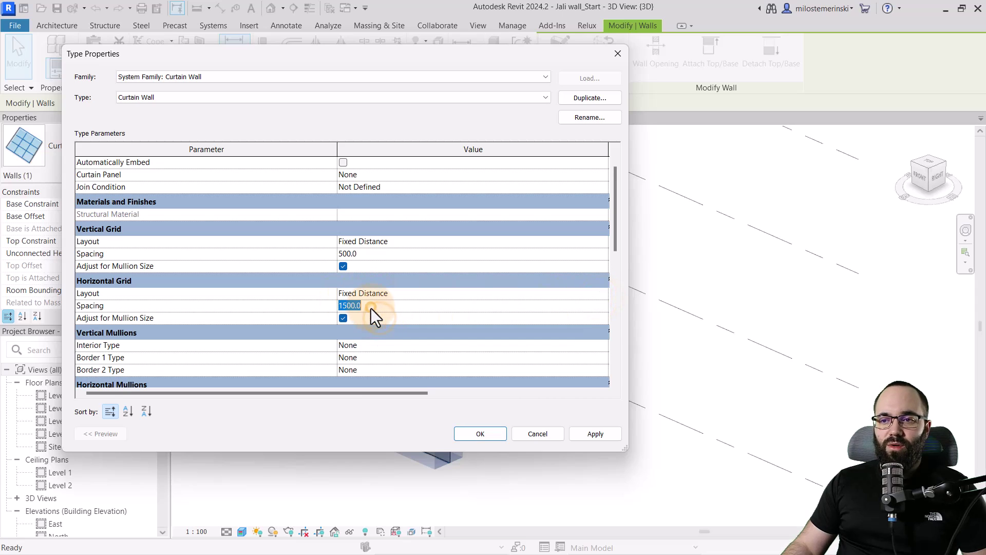
pyautogui.write('500')
# Assign Main Panel : Main Panel as the wall type's curtain panel and apply the type changes
pyautogui.scroll(1, 387, 297)
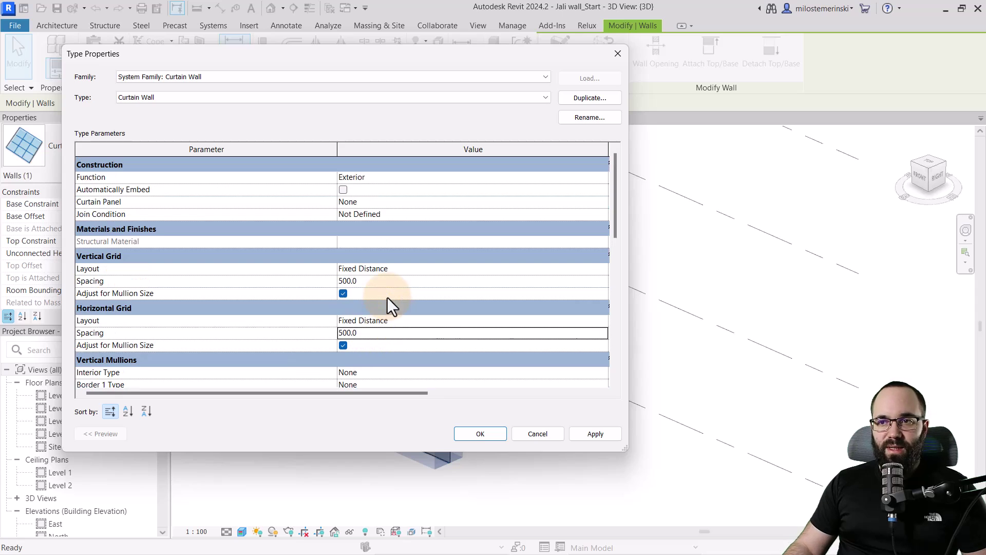
pyautogui.click(353, 202)
pyautogui.click(601, 202)
pyautogui.scroll(-2, 492, 226)
pyautogui.scroll(-5, 490, 227)
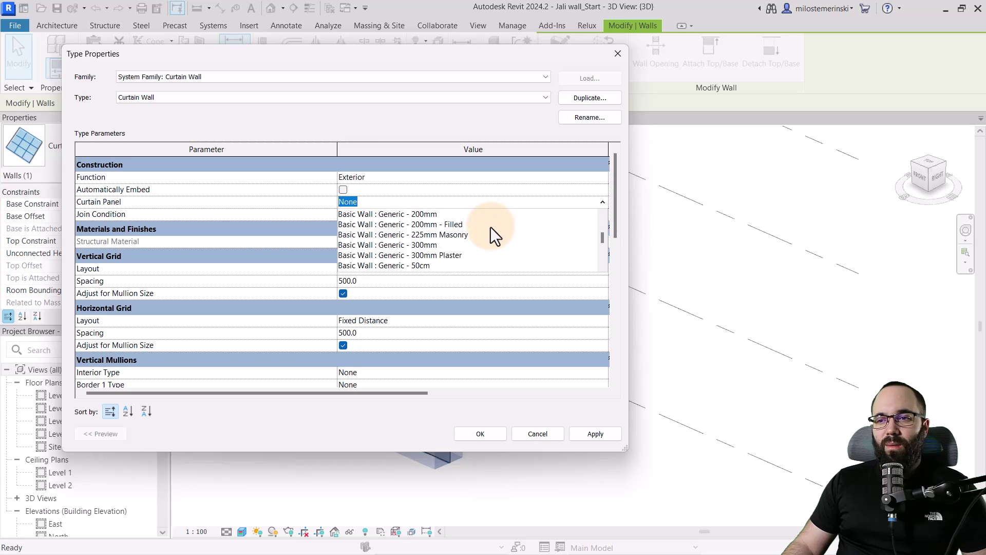
pyautogui.scroll(-2, 490, 226)
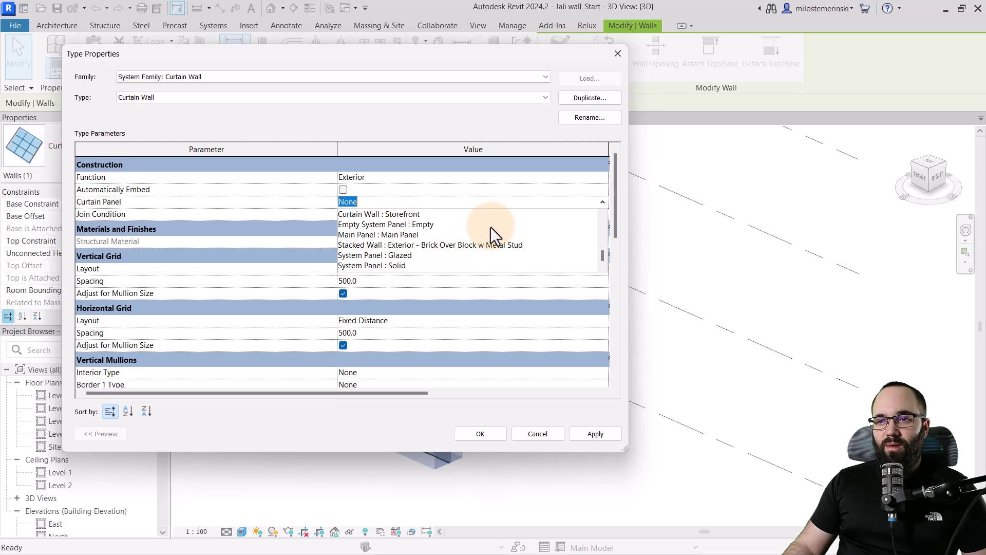
pyautogui.click(407, 235)
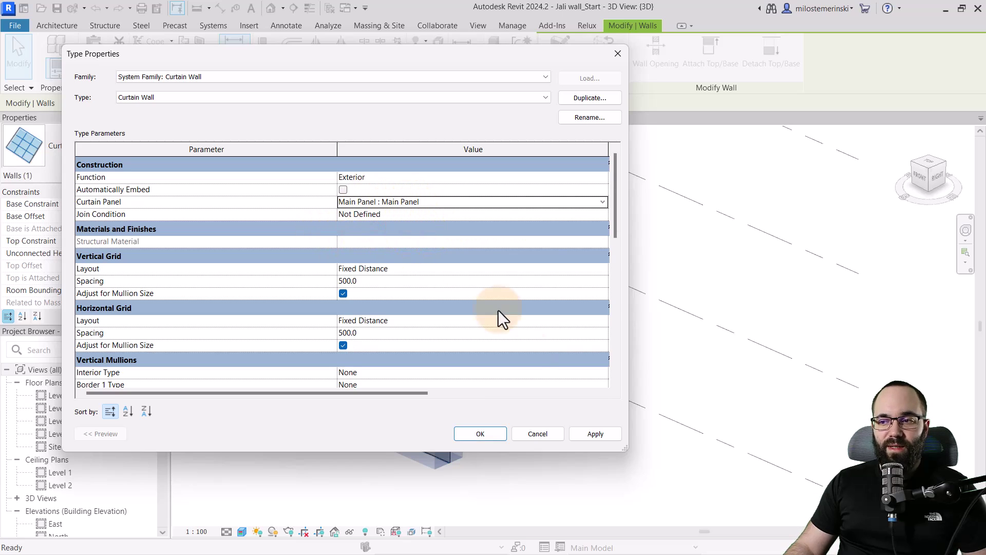
pyautogui.click(581, 433)
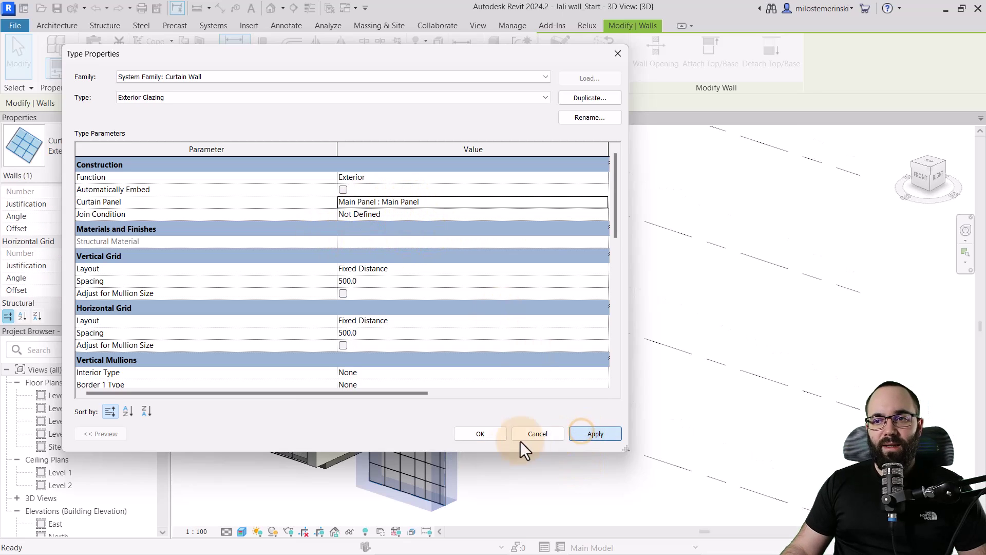
pyautogui.click(483, 435)
pyautogui.click(516, 431)
# Examine the jali brick pattern across the curtain wall in 3D, both close up and from farther away
pyautogui.moveTo(521, 436)
pyautogui.keyDown('shift'); pyautogui.mouseDown(button='middle')
pyautogui.moveTo(504, 435)
pyautogui.moveTo(520, 407)
pyautogui.moveTo(506, 433)
pyautogui.mouseUp(button='middle'); pyautogui.keyUp('shift')
pyautogui.scroll(4, 458, 456)
pyautogui.scroll(2, 452, 452)
pyautogui.scroll(4, 540, 412)
pyautogui.scroll(2, 488, 339)
pyautogui.scroll(1, 488, 340)
pyautogui.scroll(-6, 461, 298)
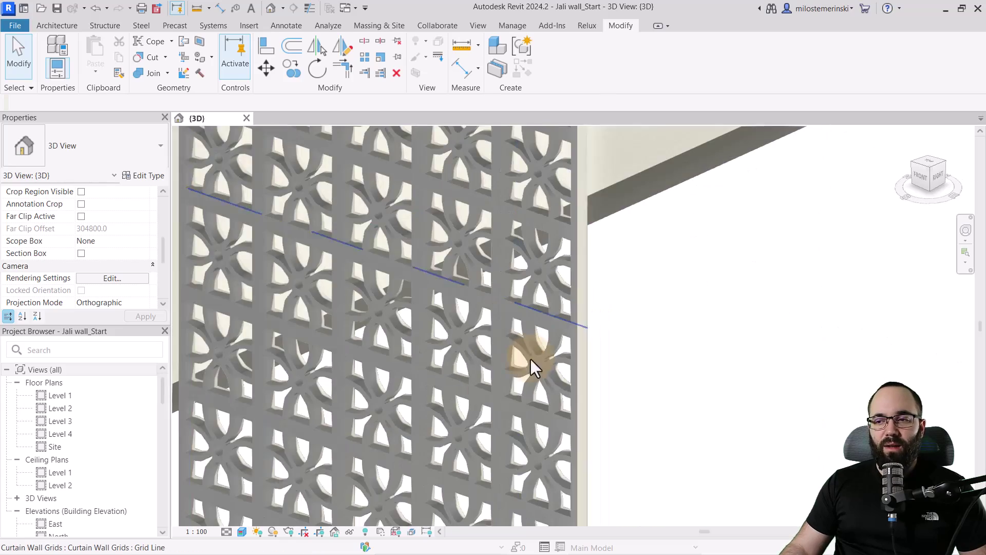
pyautogui.scroll(-2, 480, 400)
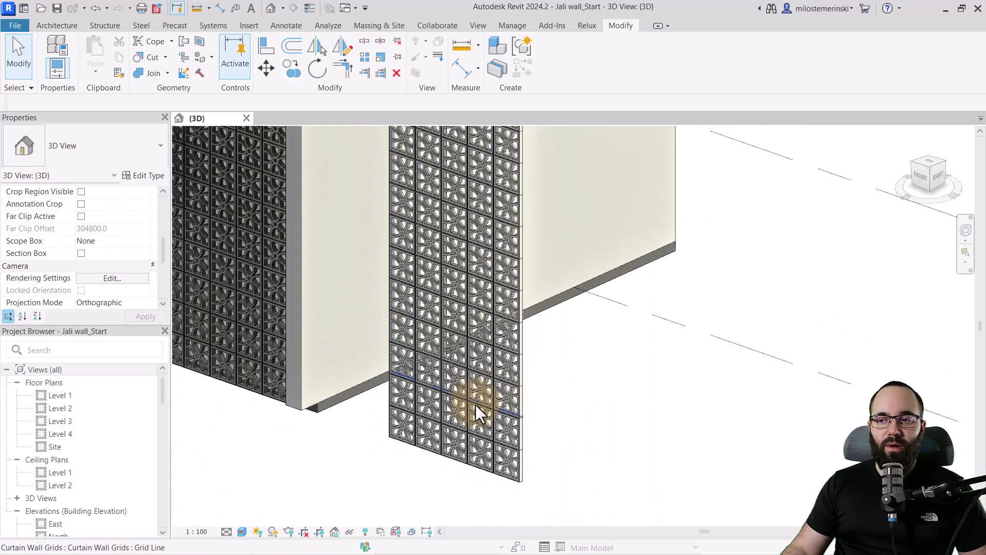
pyautogui.scroll(-2, 514, 435)
pyautogui.click(504, 412)
pyautogui.scroll(3, 499, 403)
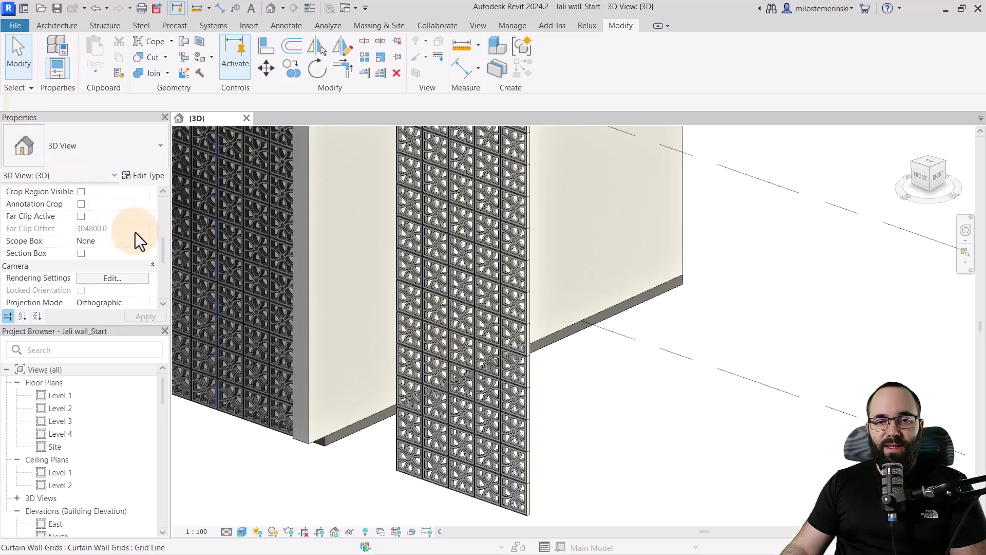
# Open the Main Panel family for editing from one panel in the wall and delete the inner pattern extrusion
pyautogui.press('Tab')
pyautogui.press('Tab')
pyautogui.click(409, 311)
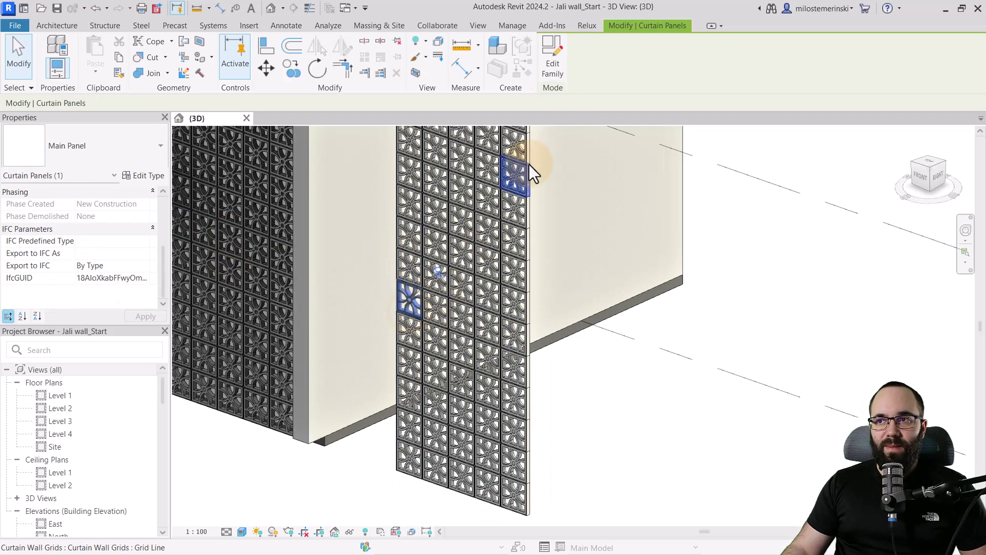
pyautogui.click(559, 72)
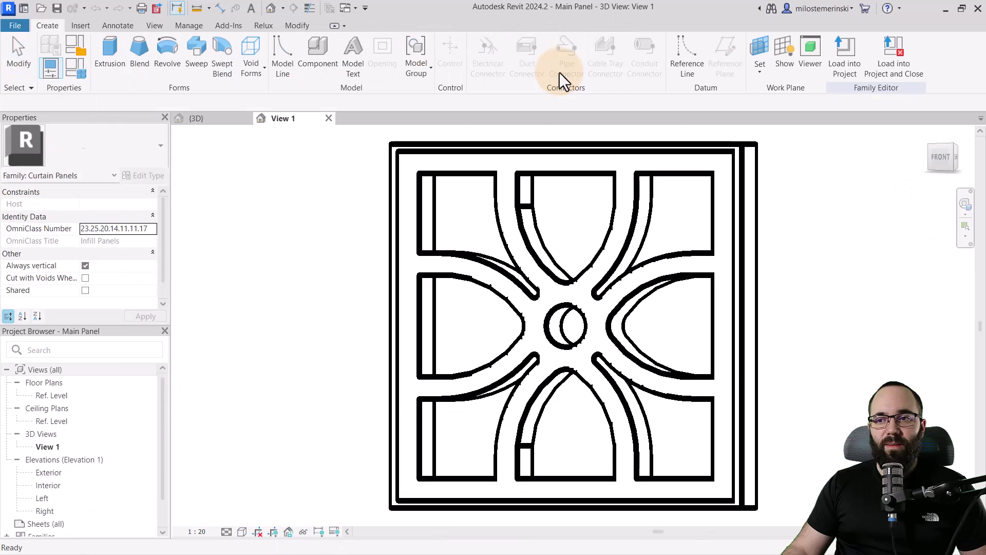
pyautogui.click(423, 202)
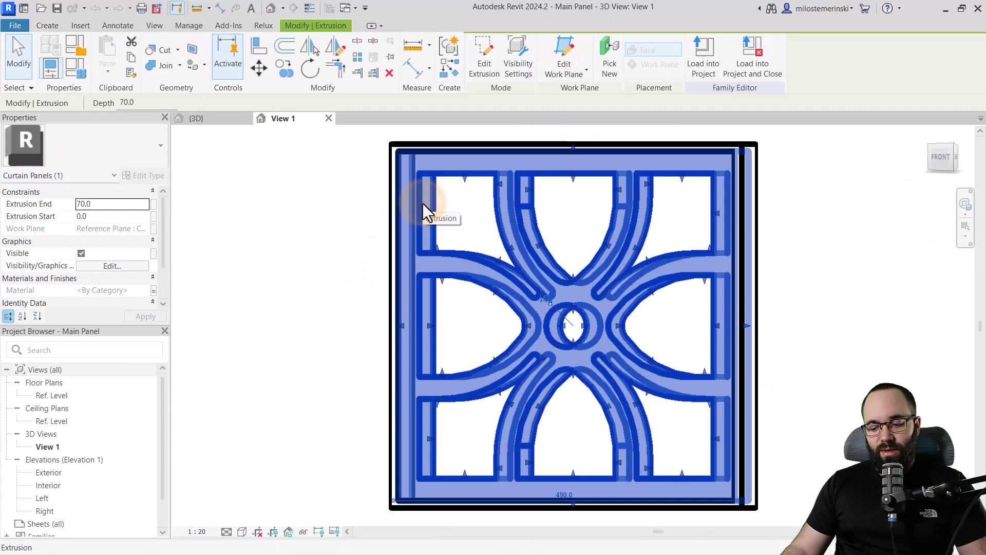
pyautogui.press('Delete')
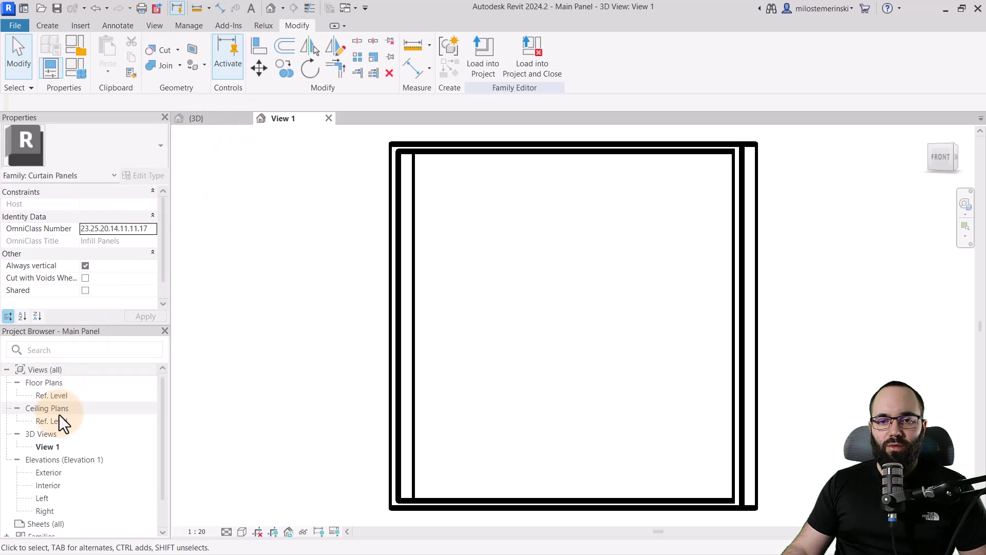
# In the Exterior elevation, associate the square frame extrusion's material with the existing Clay family parameter
pyautogui.doubleClick(49, 475)
pyautogui.moveTo(577, 383); pyautogui.dragTo(494, 342, button='middle')
pyautogui.scroll(4, 445, 364)
pyautogui.scroll(4, 399, 375)
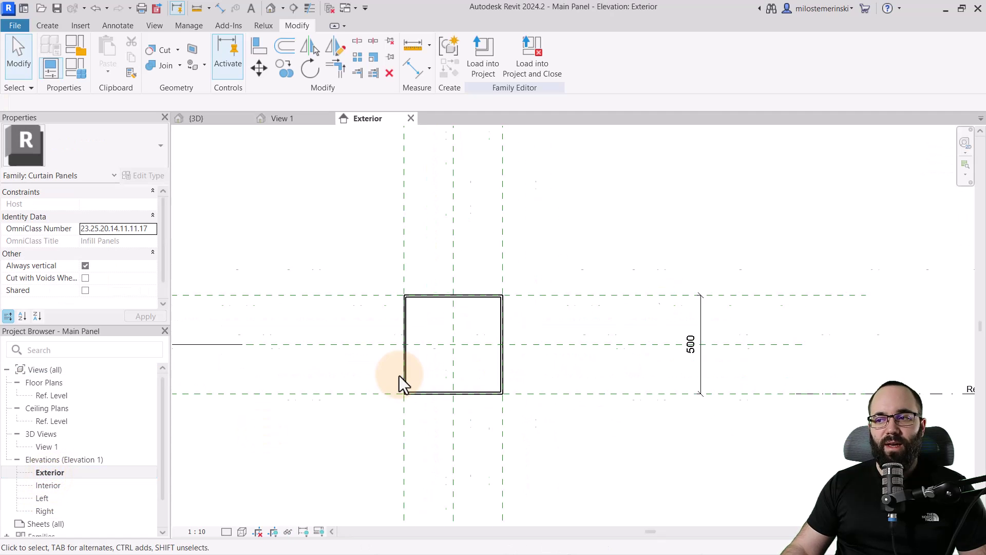
pyautogui.moveTo(553, 359); pyautogui.dragTo(417, 372, button='middle')
pyautogui.click(459, 215)
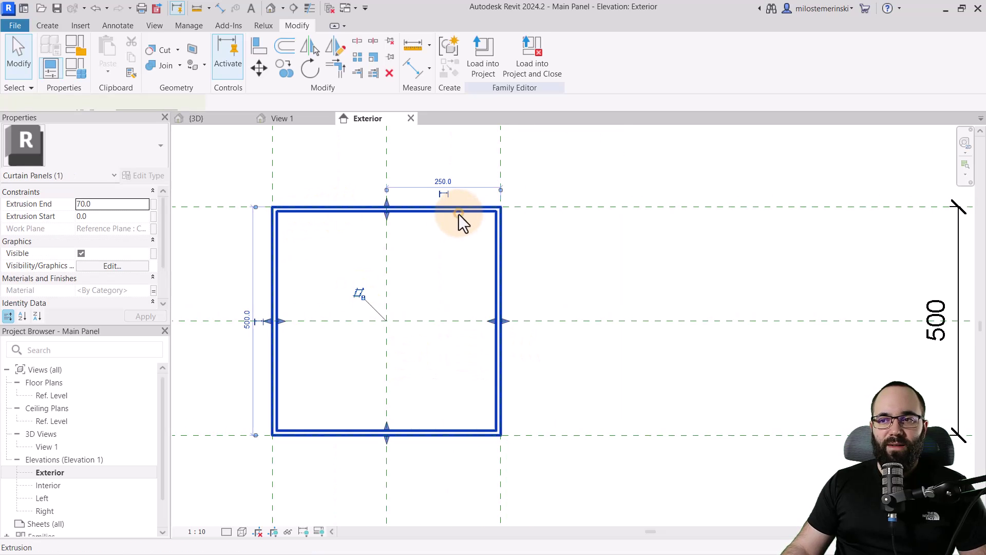
pyautogui.click(153, 291)
pyautogui.click(228, 208)
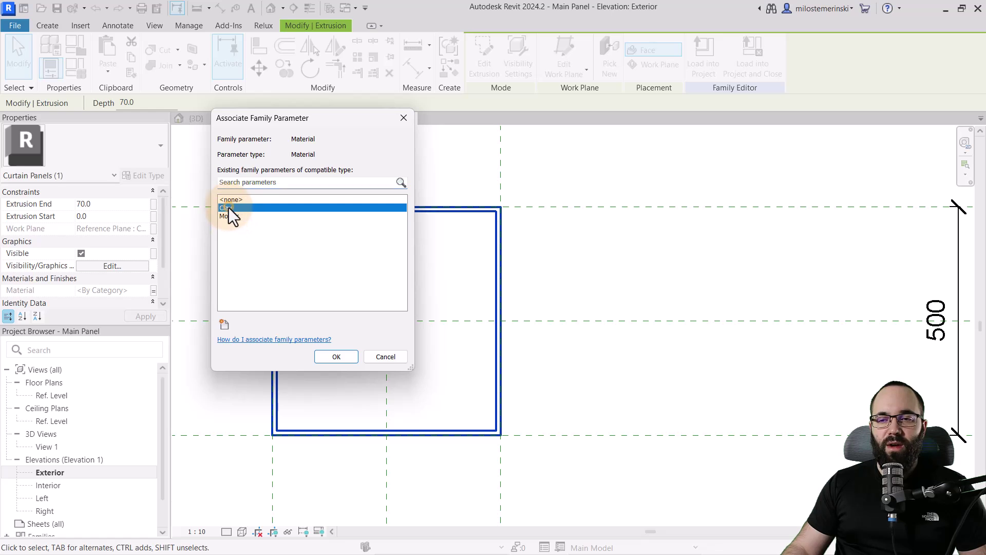
pyautogui.click(337, 356)
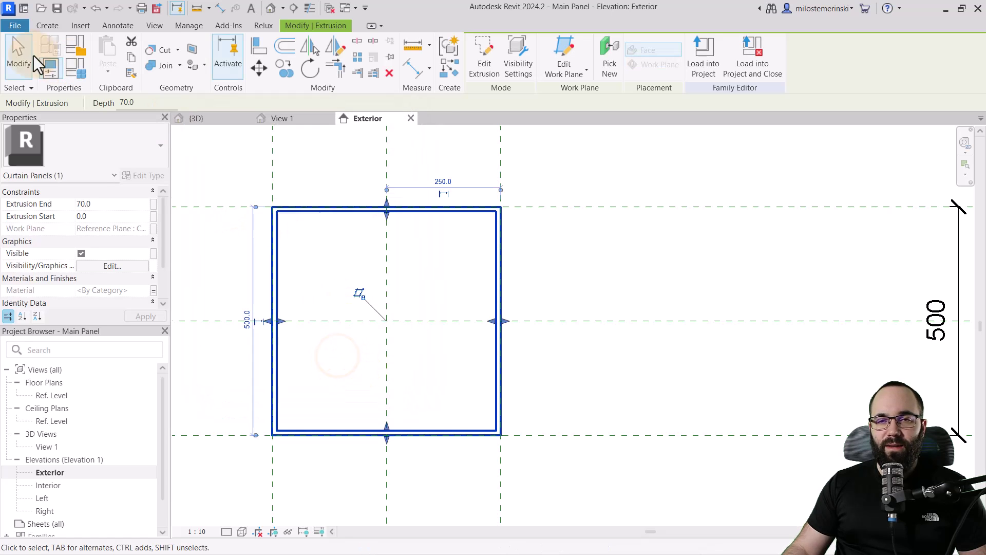
# Save the modified family under the new name Second Panel and deselect the frame
pyautogui.click(15, 25)
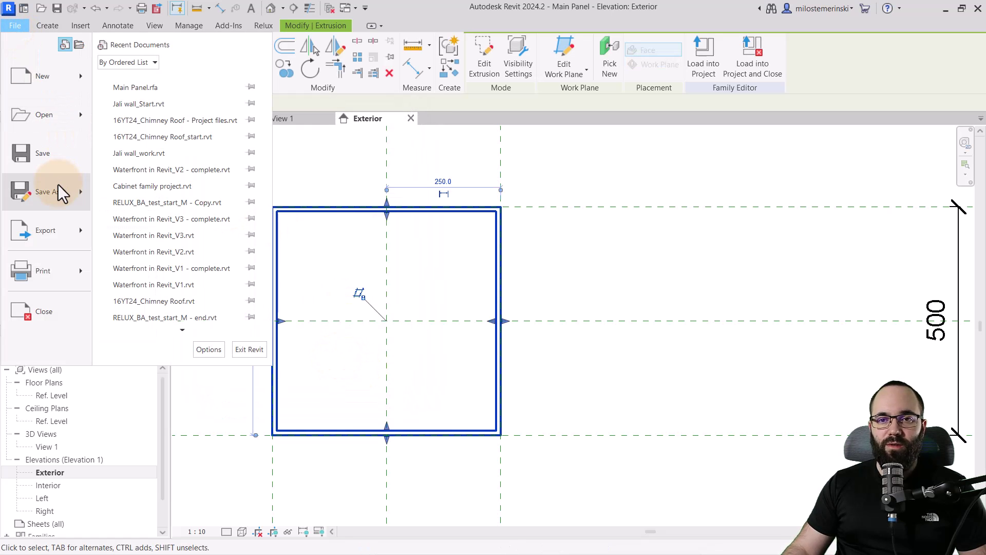
pyautogui.moveTo(58, 185)
pyautogui.click(142, 187)
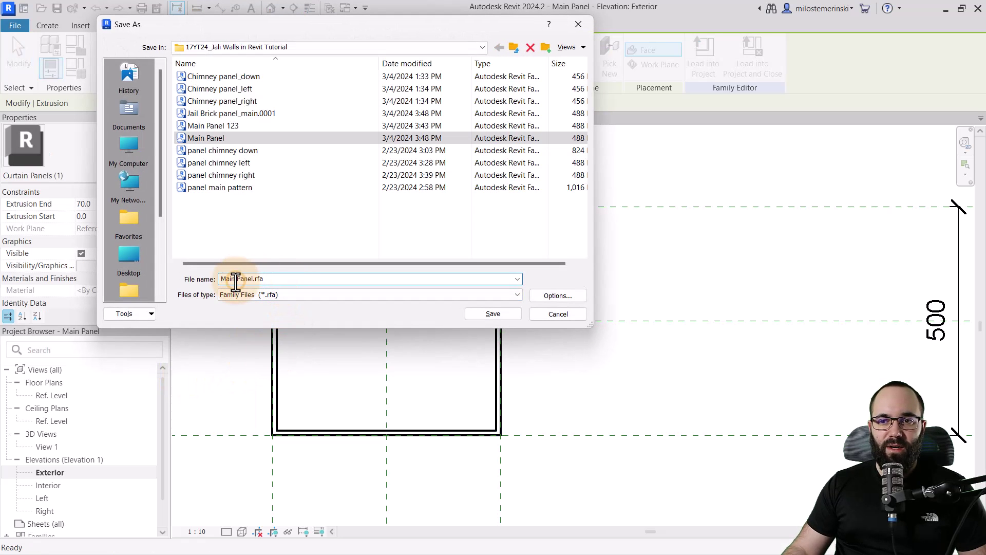
pyautogui.click(482, 314)
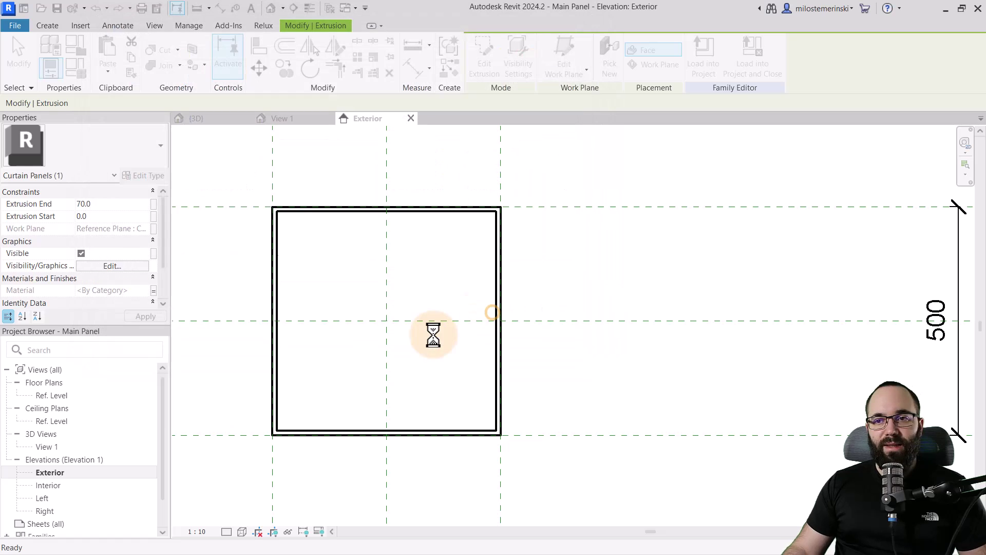
pyautogui.click(332, 266)
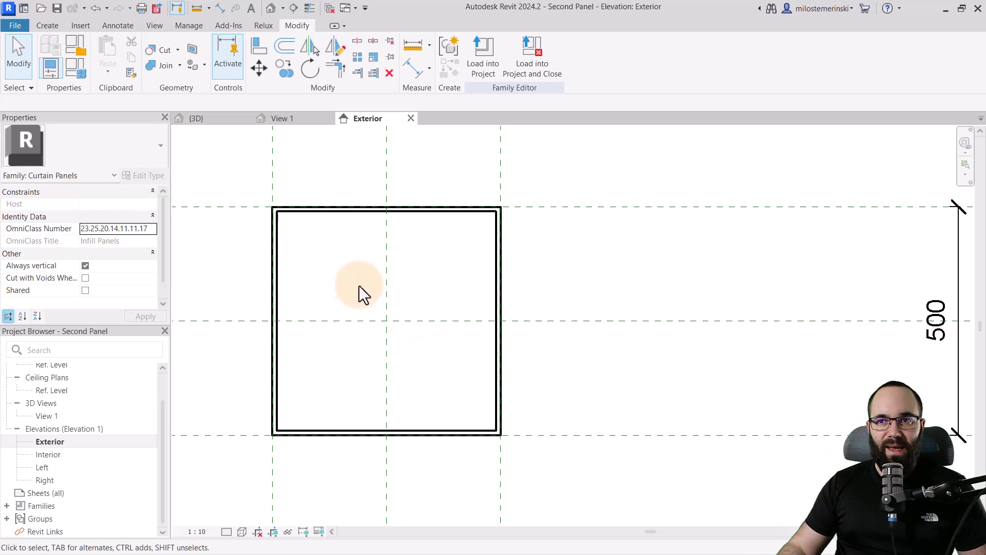
# In the Left elevation, draw a reference plane sloping upward at about 166° from the frame's lower outer corner
pyautogui.doubleClick(44, 467)
pyautogui.moveTo(568, 433); pyautogui.dragTo(381, 403, button='middle')
pyautogui.scroll(5, 291, 409)
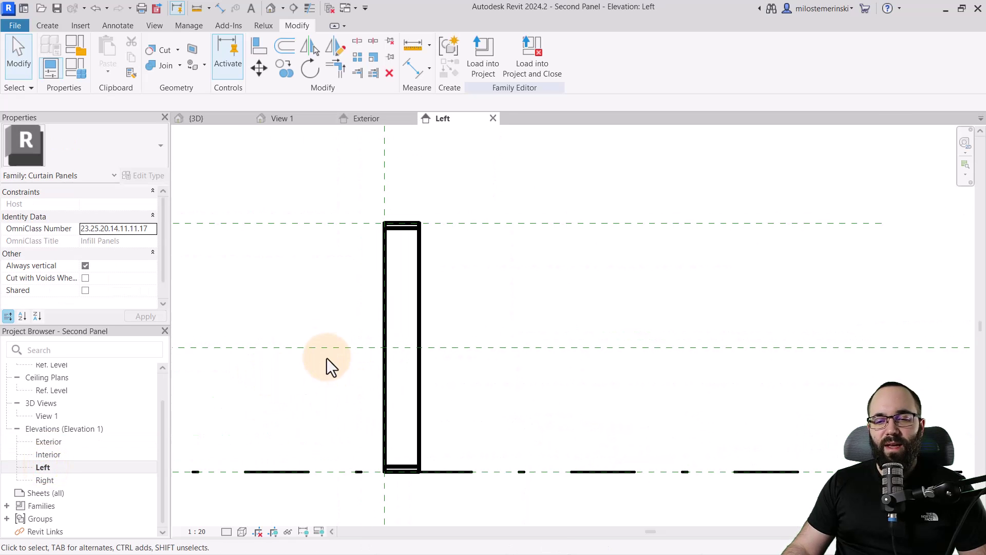
pyautogui.click(57, 27)
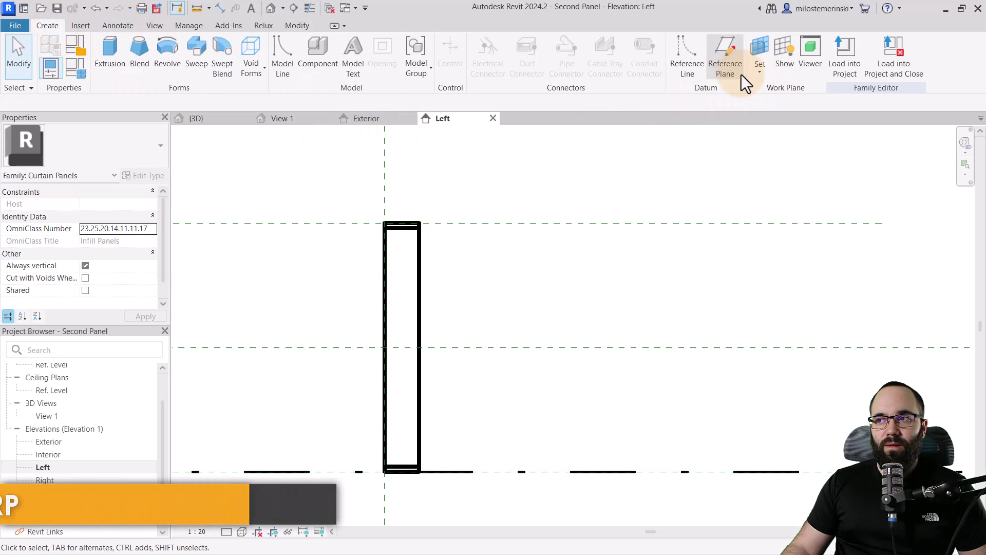
pyautogui.click(723, 66)
pyautogui.click(419, 465)
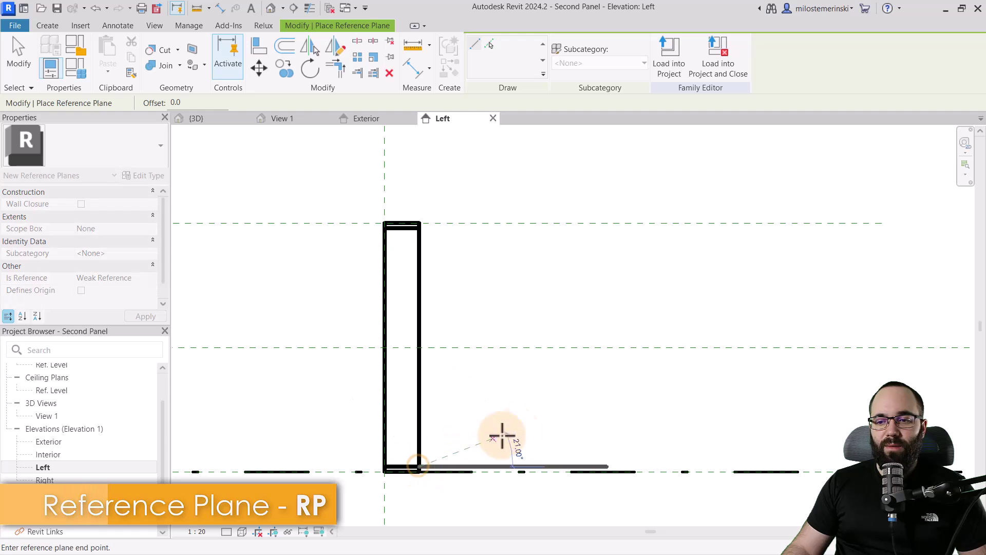
pyautogui.click(632, 412)
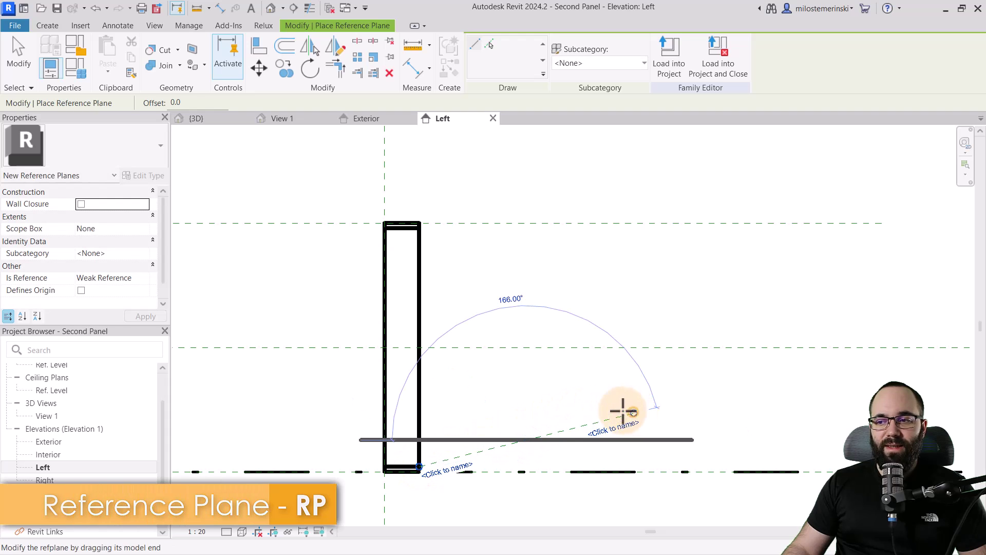
# Set the Left elevation's view scale to 1:10 and finish placing reference planes
pyautogui.click(197, 532)
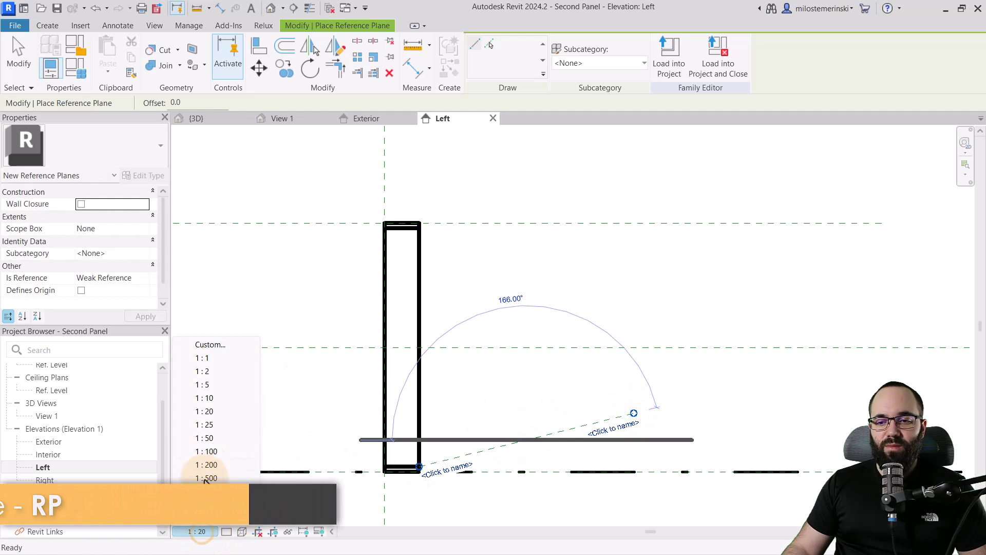
pyautogui.click(204, 399)
pyautogui.scroll(2, 502, 403)
pyautogui.scroll(-2, 456, 389)
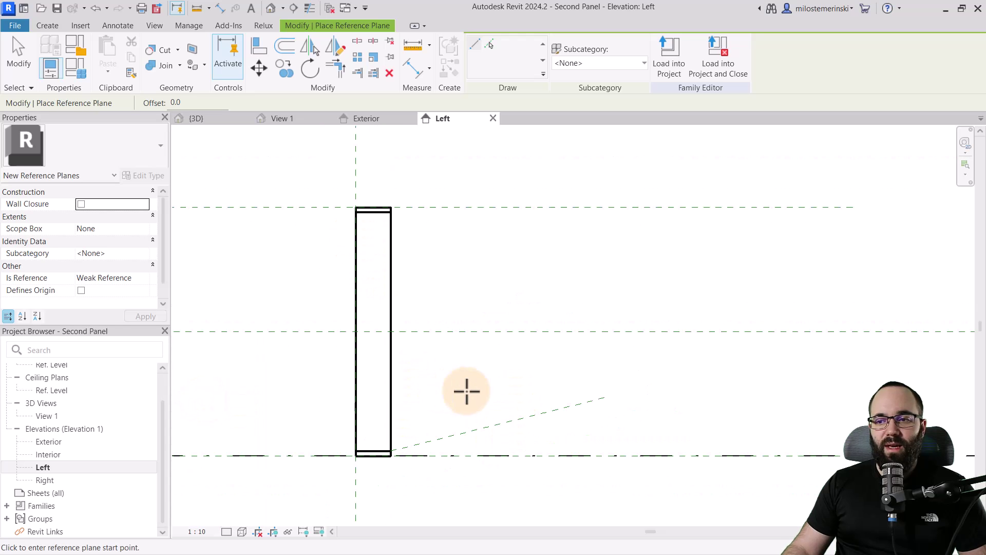
pyautogui.press('Escape')
# Copy the sloped reference plane so that its upper end sits at the frame's upper outer corner
pyautogui.click(462, 435)
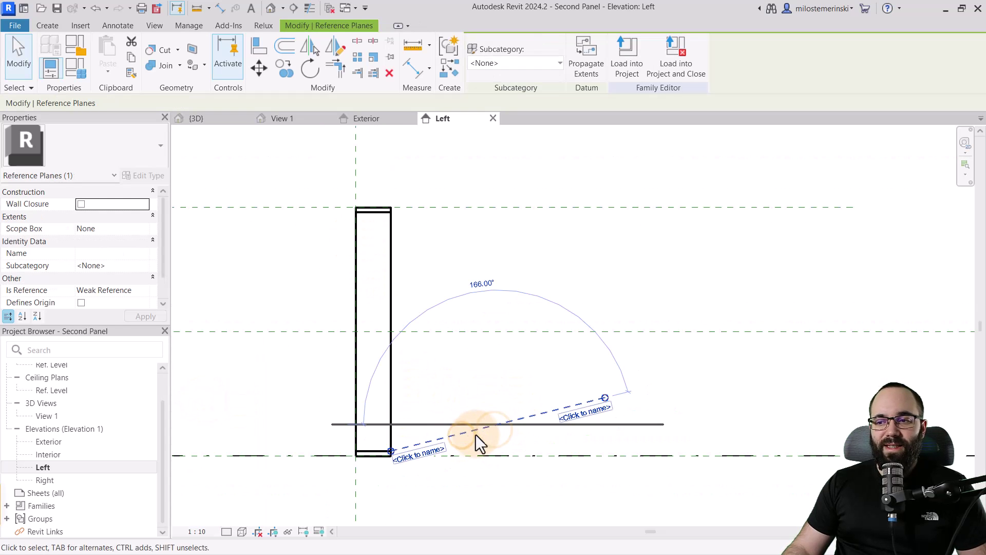
pyautogui.click(282, 72)
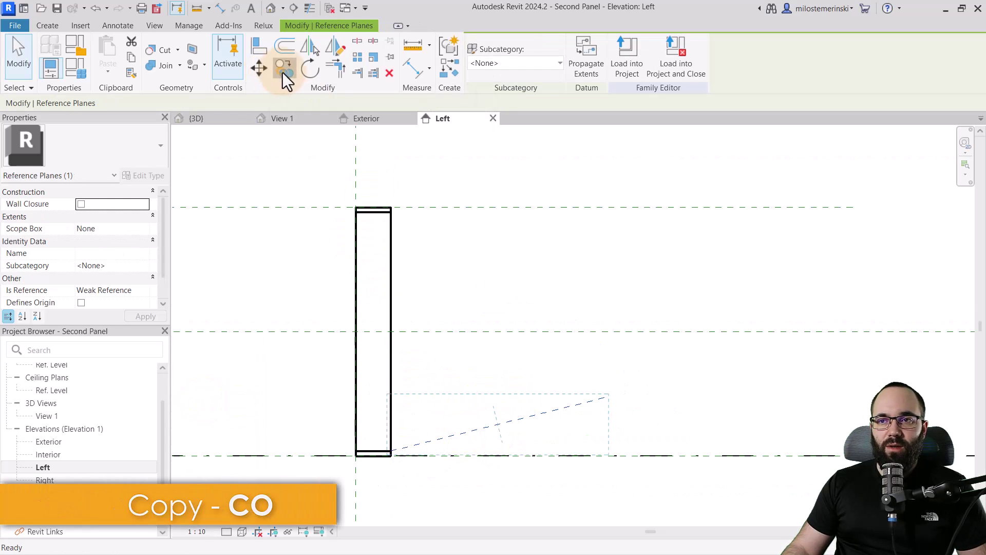
pyautogui.click(605, 396)
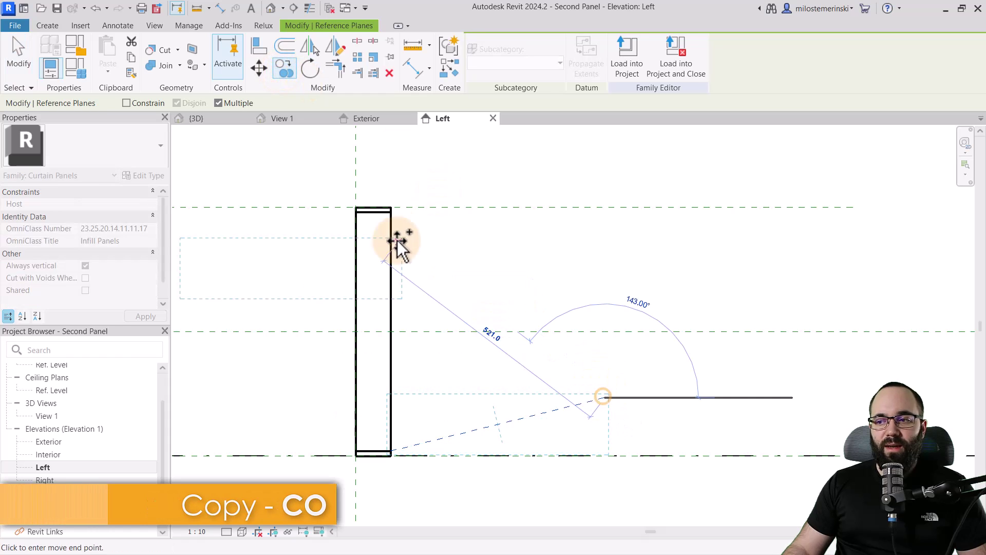
pyautogui.click(390, 213)
pyautogui.press('Escape')
pyautogui.press('Escape')
# Name the lower sloped reference plane Profile 1 and the upper one Profile 2
pyautogui.scroll(-1, 540, 339)
pyautogui.click(510, 406)
pyautogui.click(460, 427)
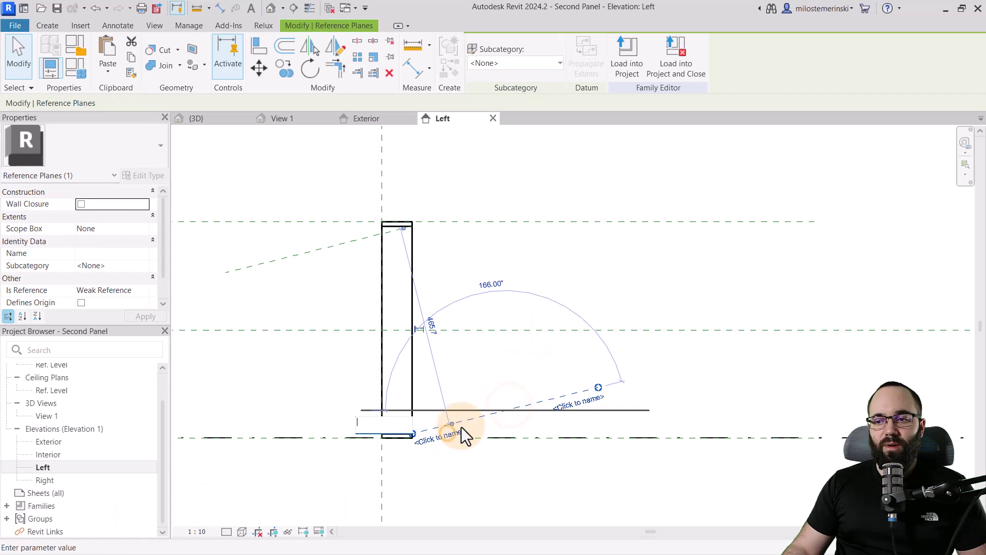
pyautogui.write('Panel')
pyautogui.click(304, 253)
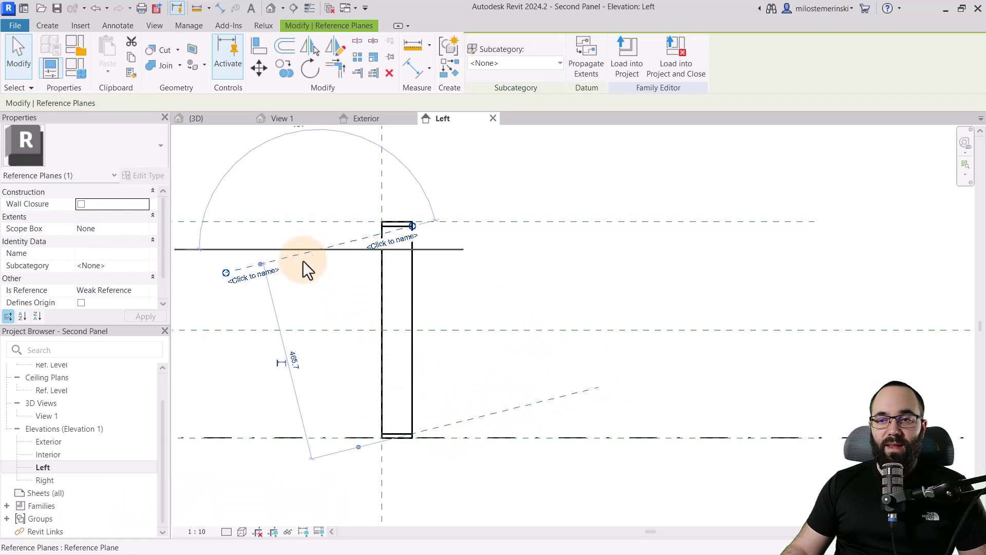
pyautogui.click(265, 273)
pyautogui.write('Panel 2')
pyautogui.press('Return')
pyautogui.press('Escape')
pyautogui.click(354, 295)
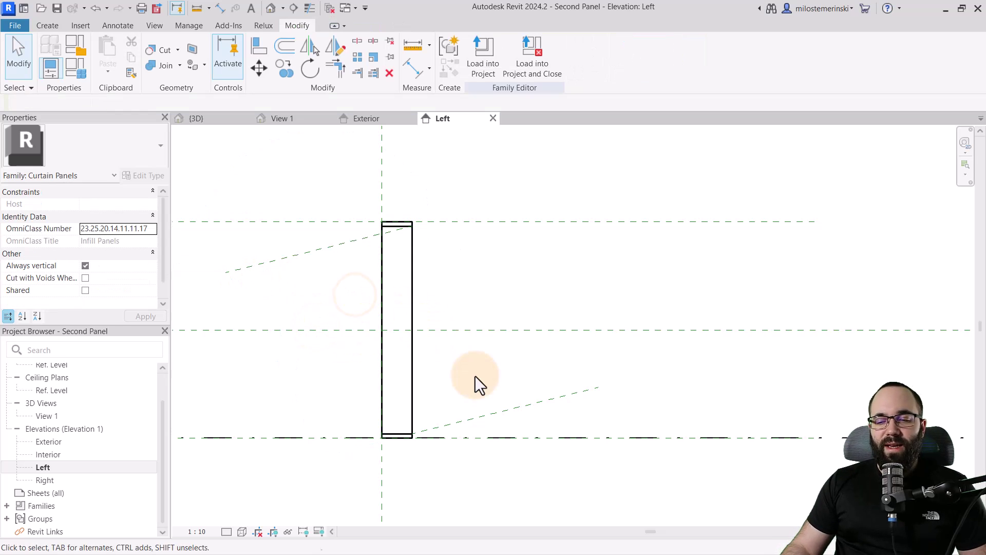
# In the Ref. Level floor plan, start a blend with the reference plane Profile 1 as its work plane
pyautogui.moveTo(426, 432); pyautogui.dragTo(395, 411, button='middle')
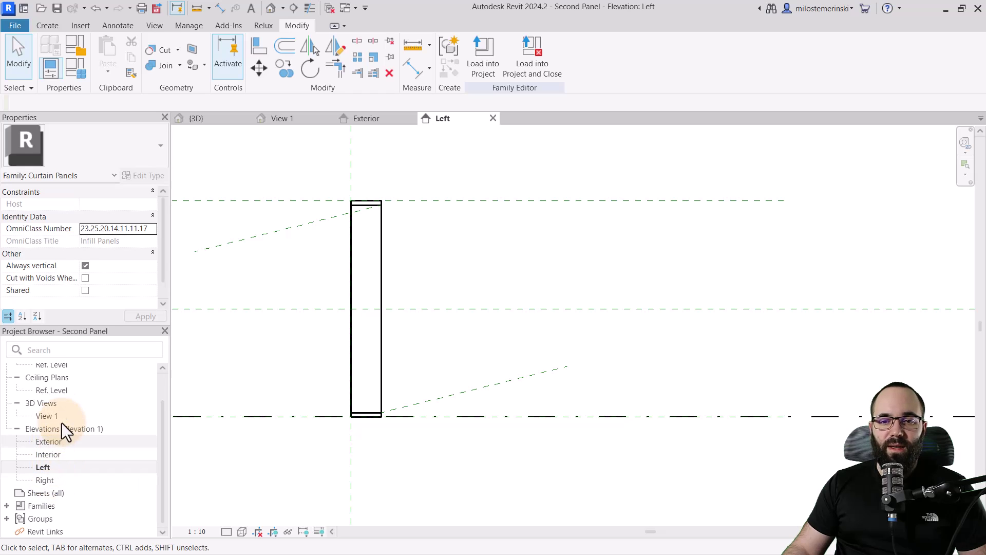
pyautogui.click(67, 404)
pyautogui.scroll(2, 63, 406)
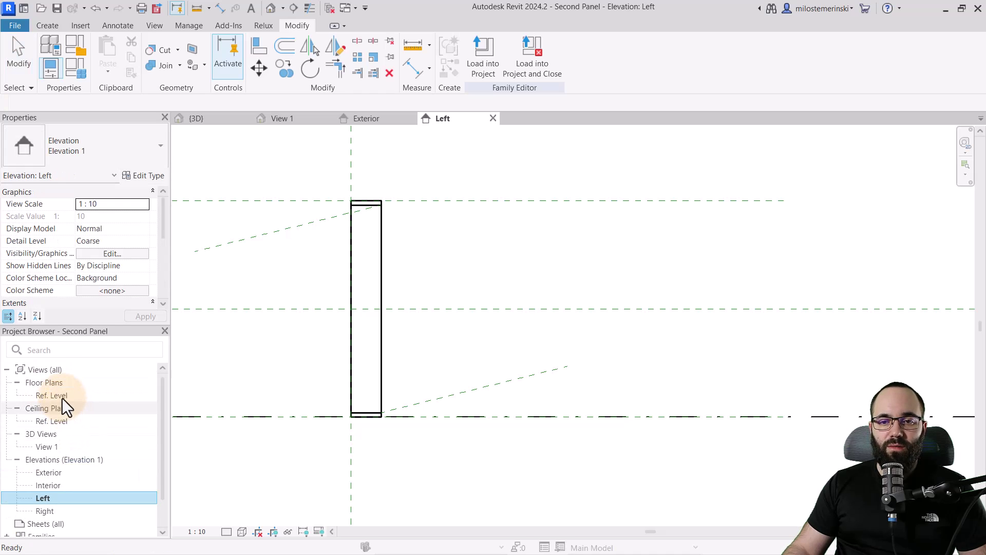
pyautogui.doubleClick(60, 396)
pyautogui.moveTo(528, 372); pyautogui.dragTo(483, 384, button='middle')
pyautogui.scroll(3, 418, 369)
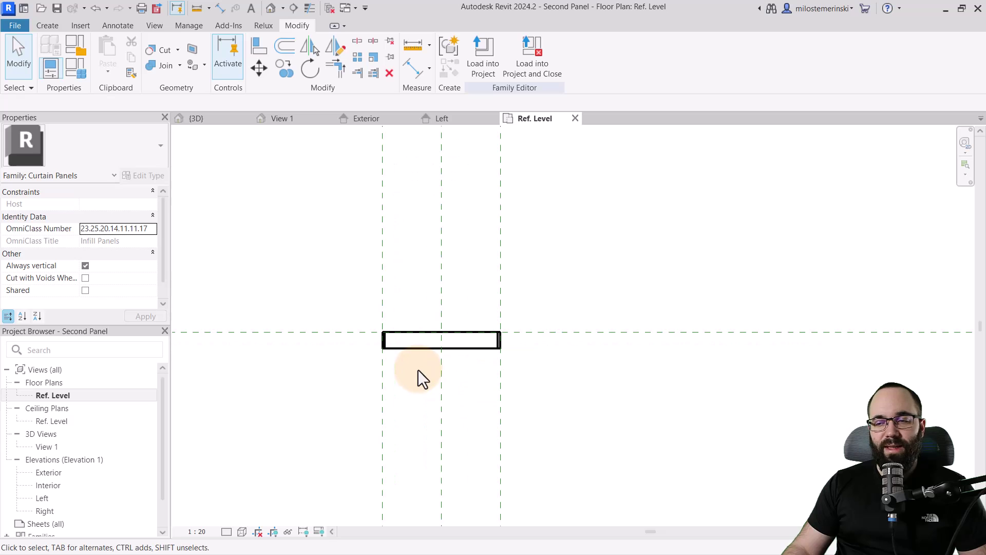
pyautogui.click(49, 27)
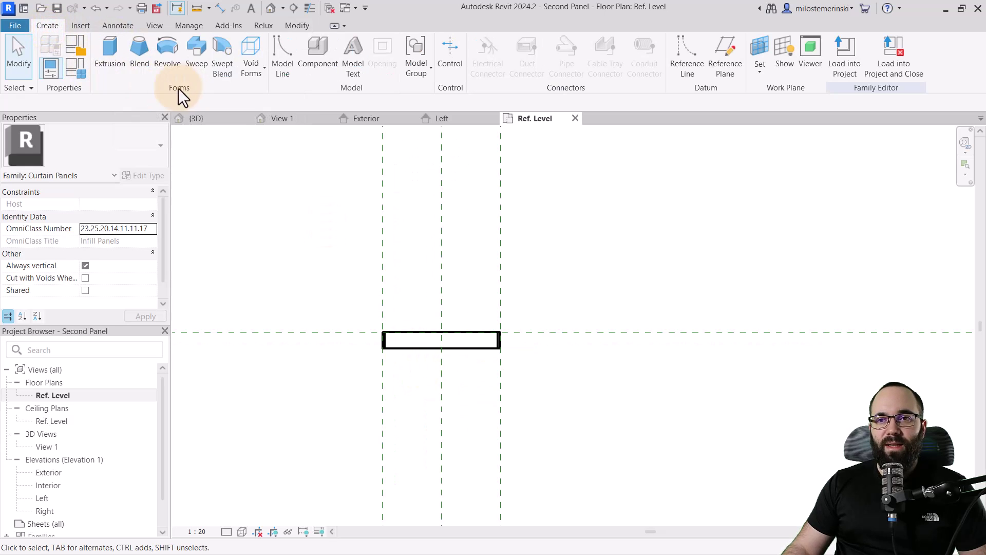
pyautogui.click(137, 64)
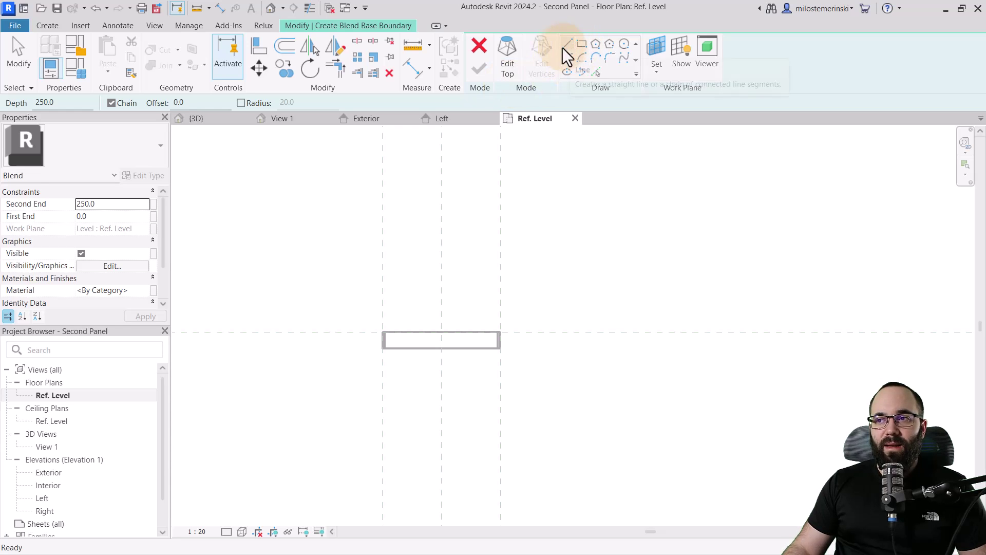
pyautogui.click(657, 71)
pyautogui.click(676, 93)
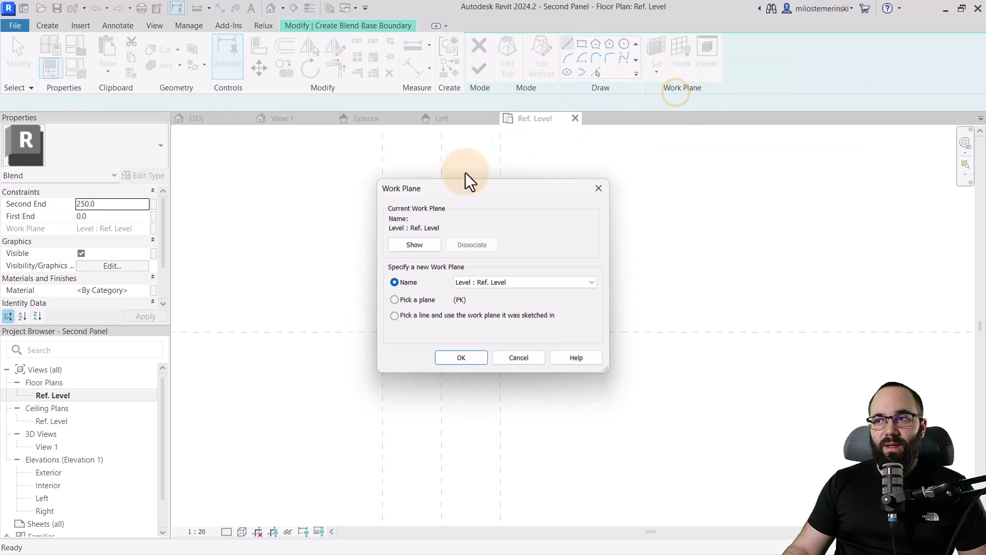
pyautogui.click(493, 283)
pyautogui.click(497, 326)
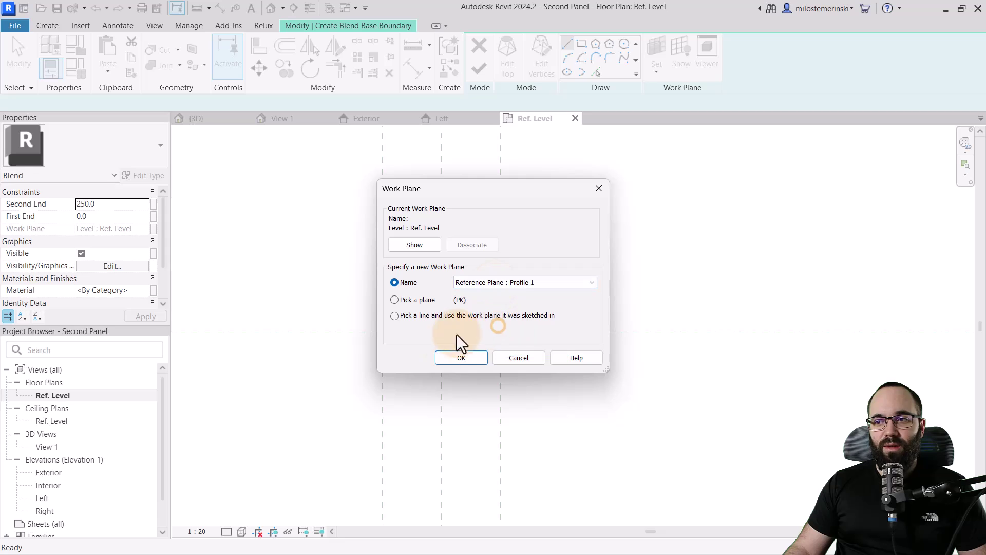
pyautogui.click(468, 358)
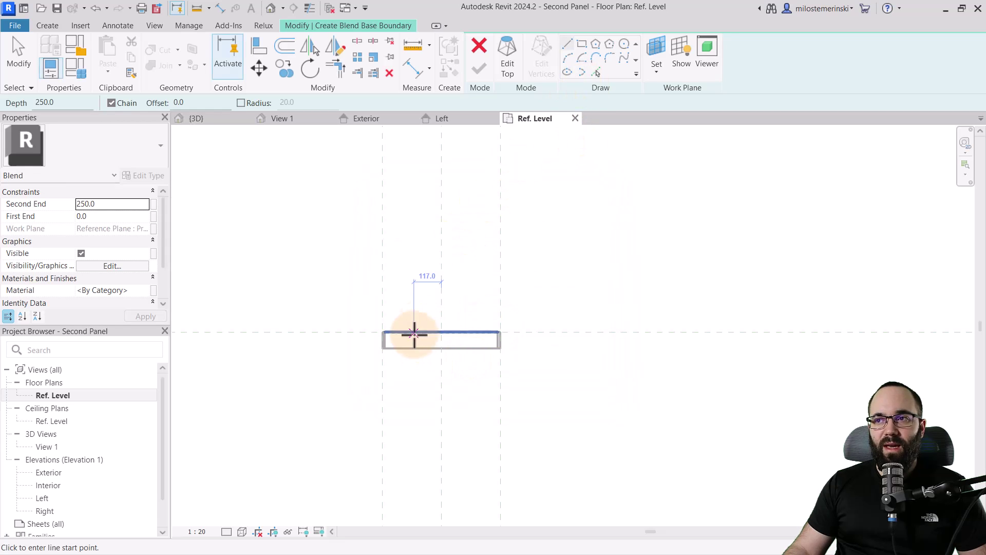
# Set the floor plan's view scale to 1:5
pyautogui.scroll(2, 504, 382)
pyautogui.click(199, 532)
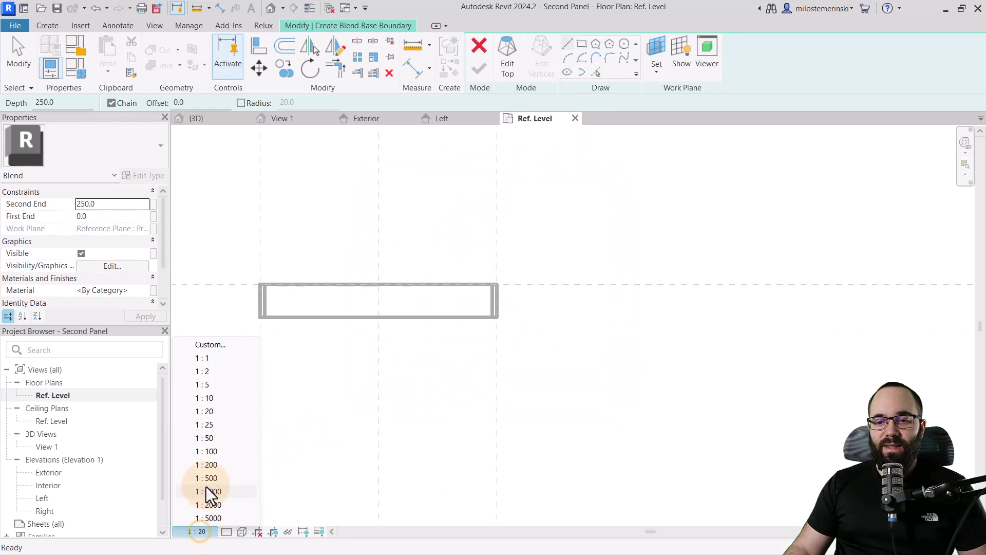
pyautogui.click(208, 384)
pyautogui.scroll(2, 264, 319)
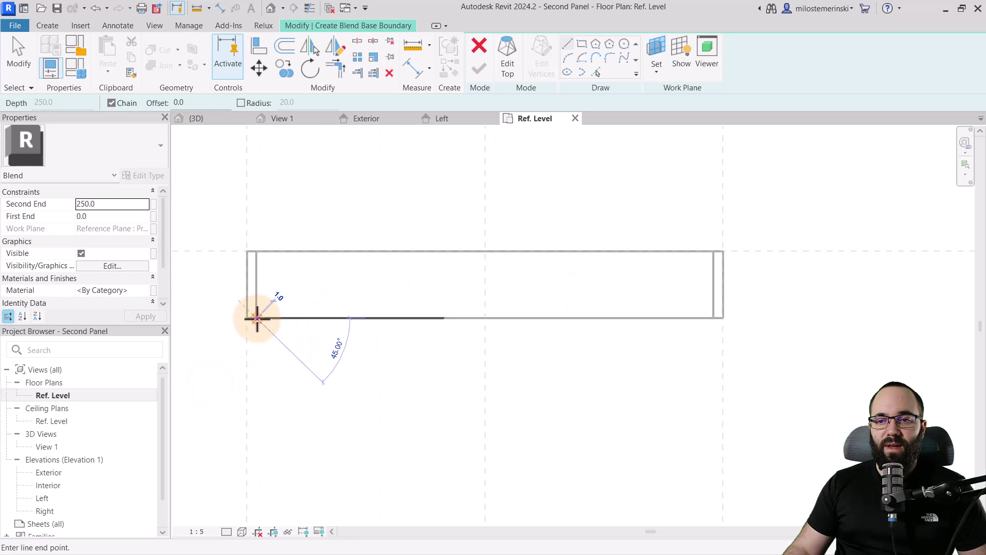
# Sketch half the base outline: a slanted line about 101 mm from the frame's inner corner, a horizontal to the centre plane, and a 21 mm line along the frame
pyautogui.click(256, 319)
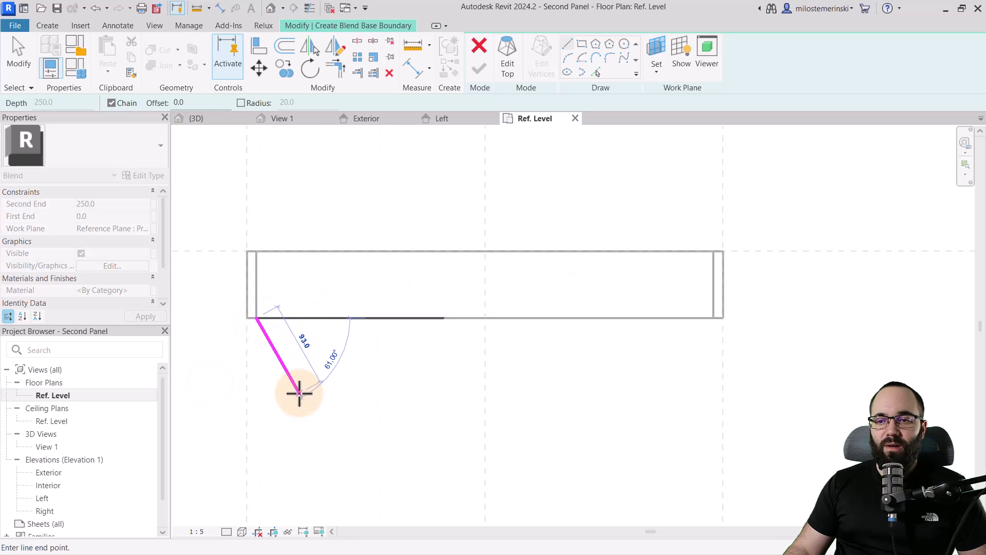
pyautogui.click(300, 401)
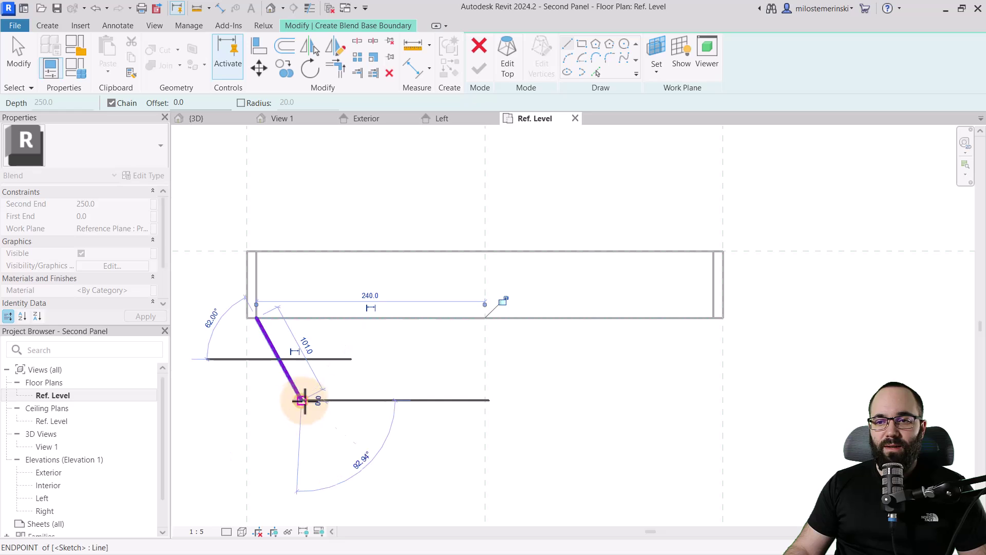
pyautogui.click(485, 400)
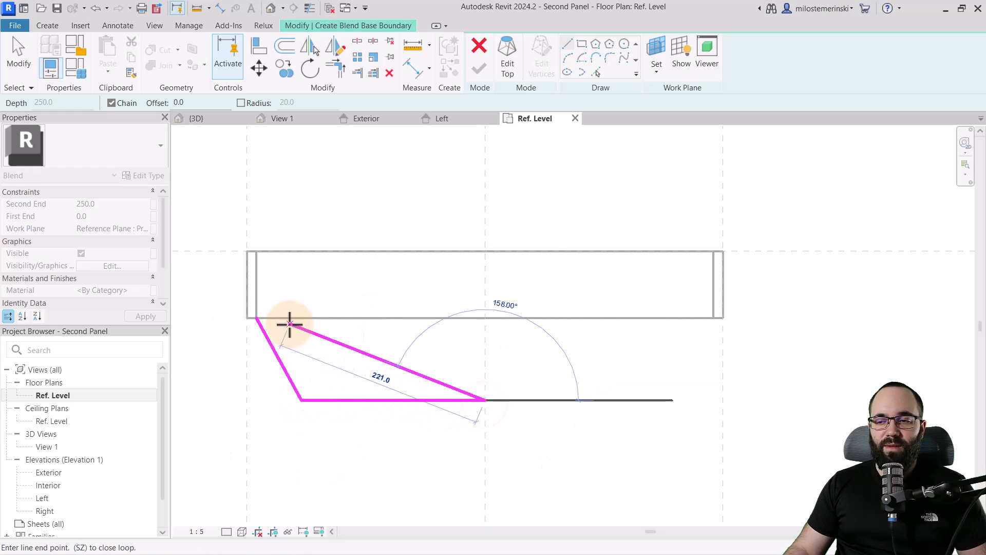
pyautogui.press('Escape')
pyautogui.click(255, 317)
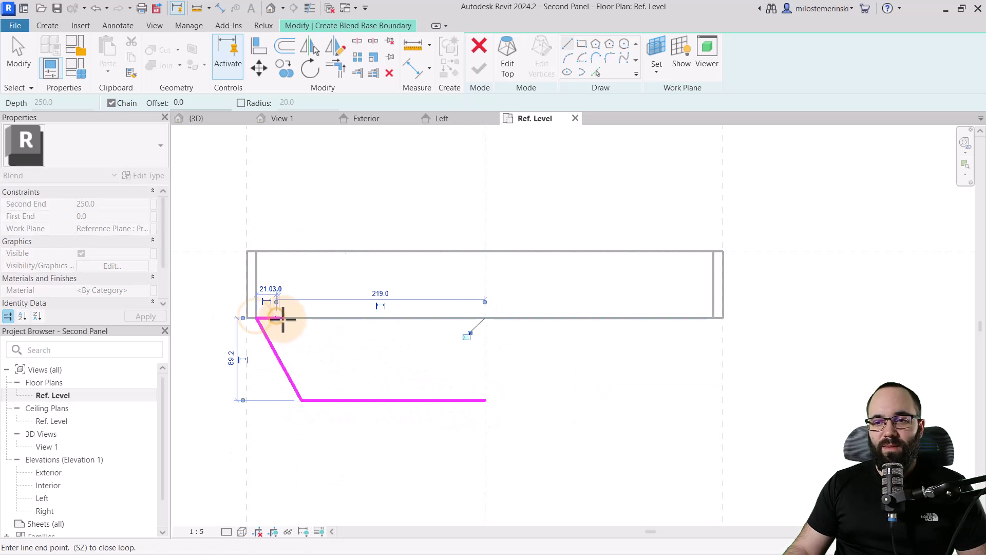
pyautogui.click(277, 317)
pyautogui.press('Escape')
pyautogui.press('Escape')
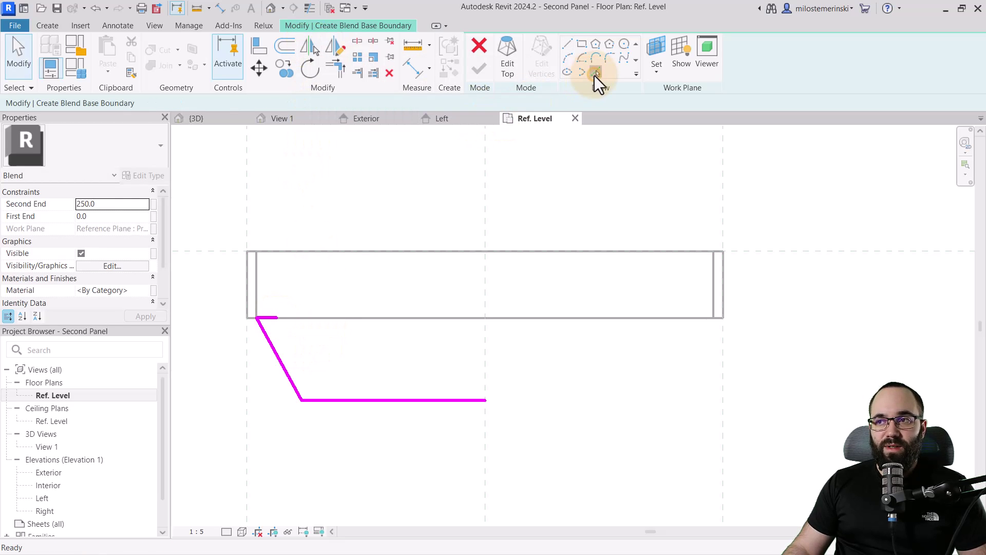
# Create inner copies of the slanted and horizontal sketch lines by picking them with a 10 mm offset
pyautogui.click(595, 73)
pyautogui.doubleClick(143, 107)
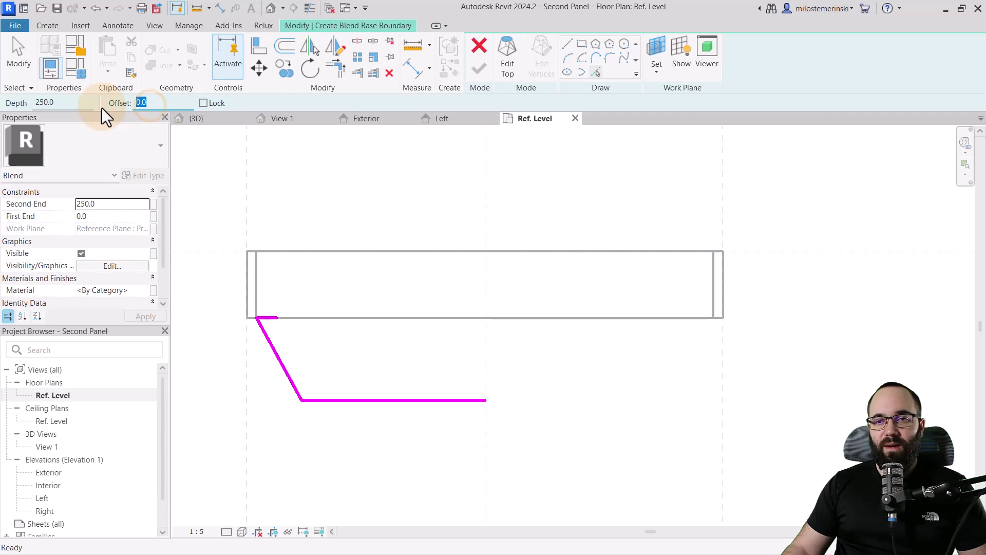
pyautogui.write('10.0')
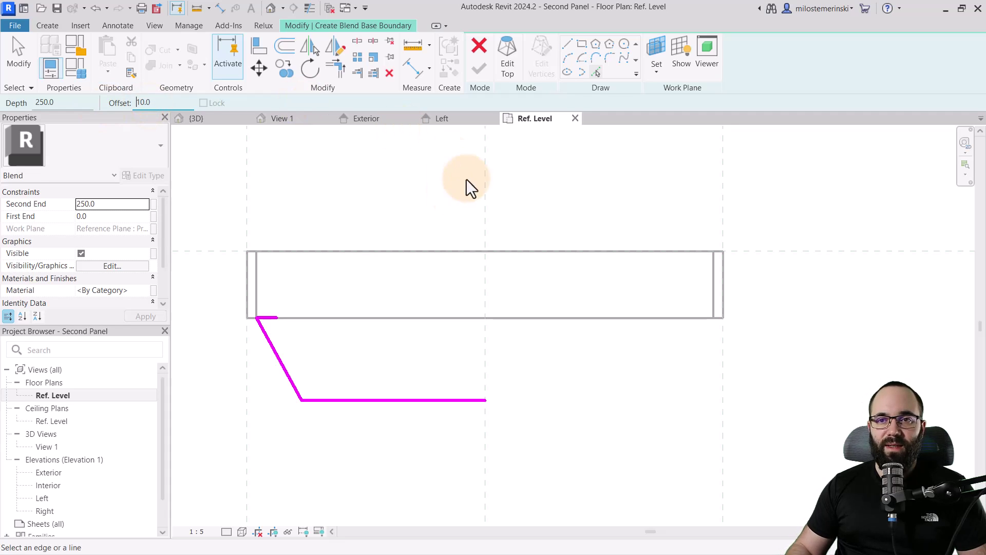
pyautogui.click(282, 360)
pyautogui.click(377, 398)
pyautogui.press('Escape')
# Trim the inner slanted line and the short line along the frame to a corner
pyautogui.scroll(2, 253, 325)
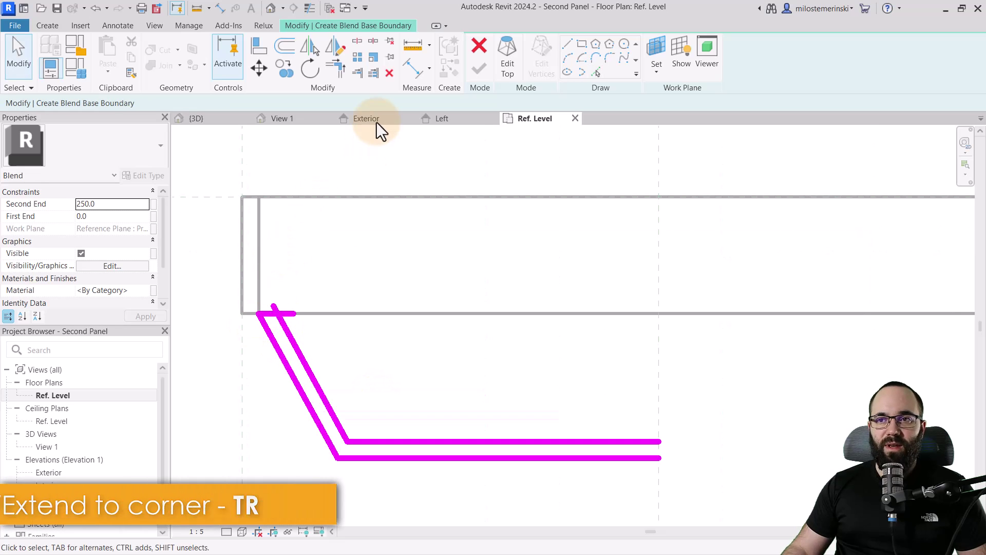
pyautogui.click(331, 69)
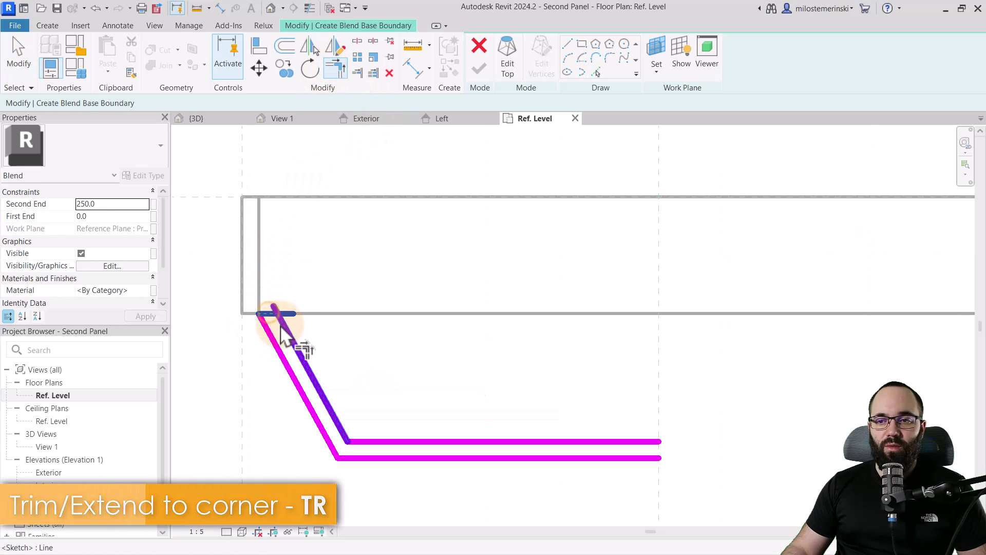
pyautogui.scroll(-2, 265, 303)
pyautogui.press('Escape')
# Mirror the half outline about the central reference plane and switch to editing the blend's top boundary
pyautogui.moveTo(237, 288); pyautogui.dragTo(524, 457)
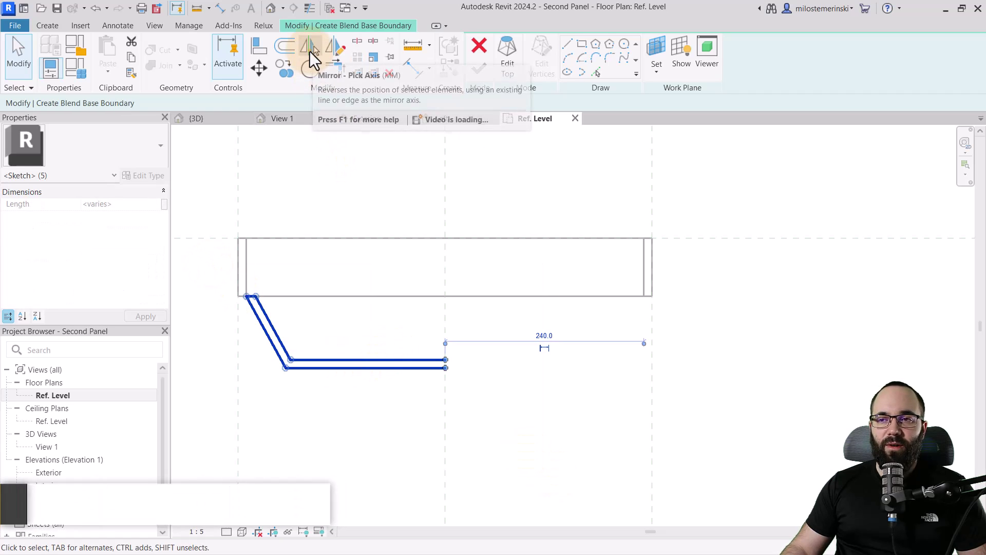
pyautogui.click(310, 51)
pyautogui.click(447, 282)
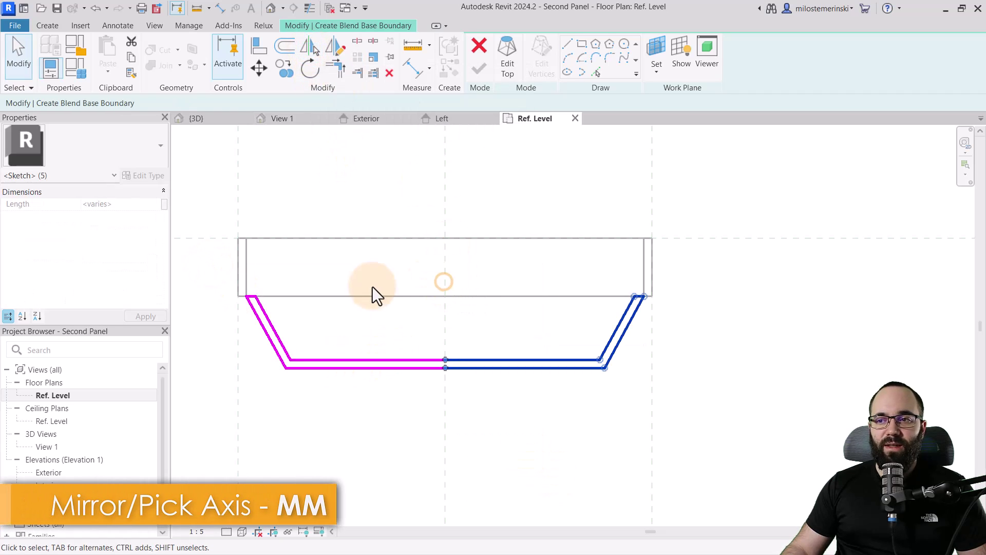
pyautogui.click(402, 286)
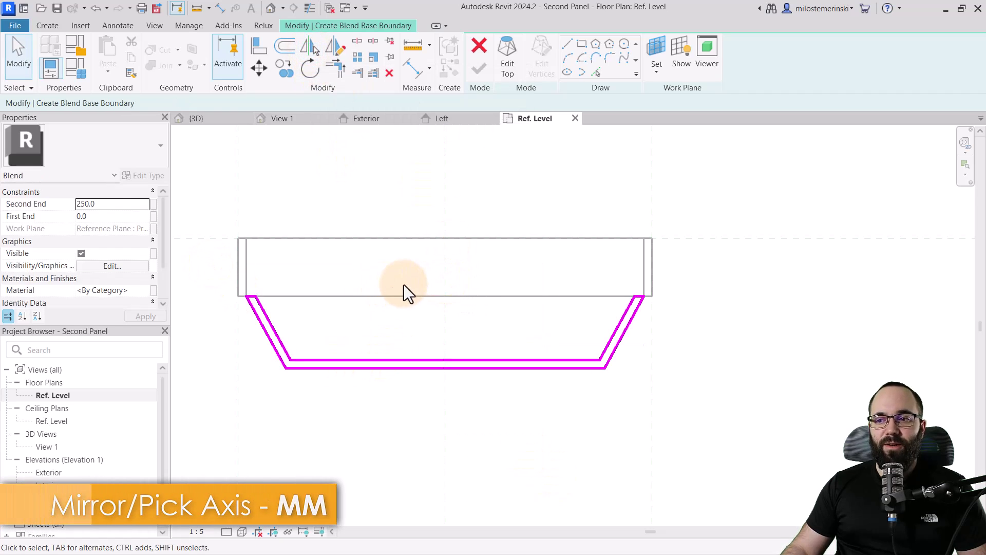
pyautogui.click(504, 77)
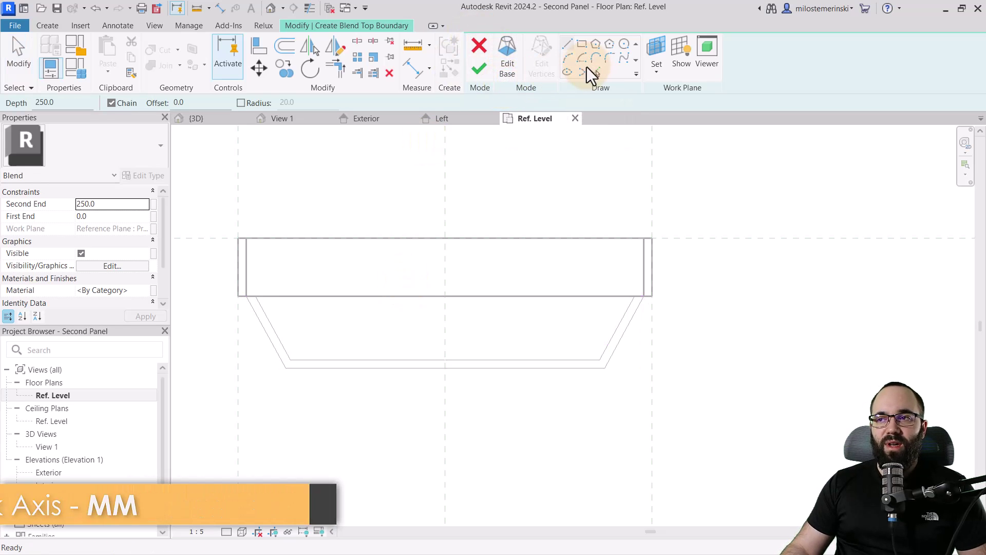
# Set the work plane for the blend's top boundary to Reference Plane : Profile 2
pyautogui.click(568, 46)
pyautogui.scroll(2, 247, 288)
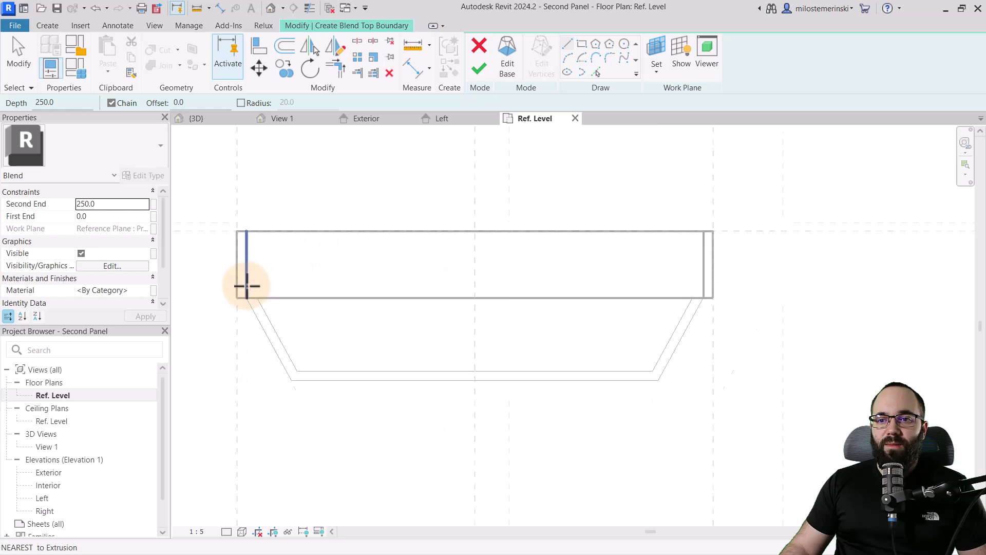
pyautogui.click(261, 301)
pyautogui.click(655, 72)
pyautogui.click(656, 50)
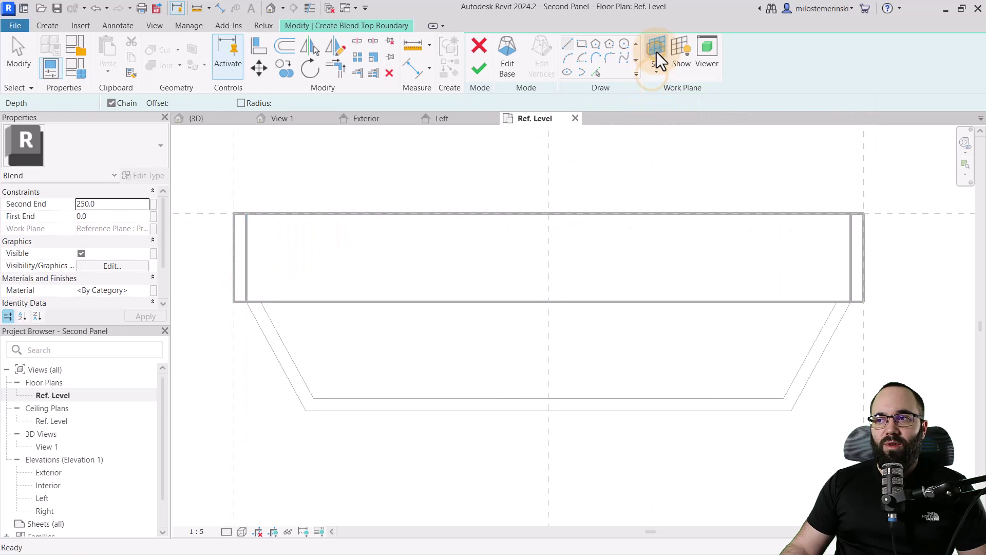
pyautogui.click(494, 283)
pyautogui.click(479, 301)
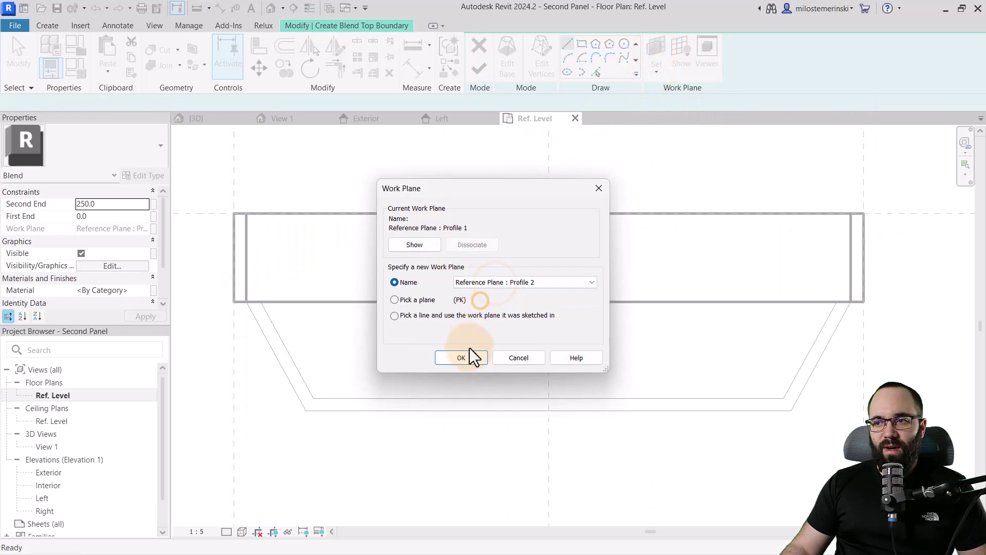
pyautogui.click(462, 358)
# Draw a 480 mm line along the frame's front edge between its inner corners, ending in a right-hand return about 27 mm high and 11 mm wide
pyautogui.click(247, 293)
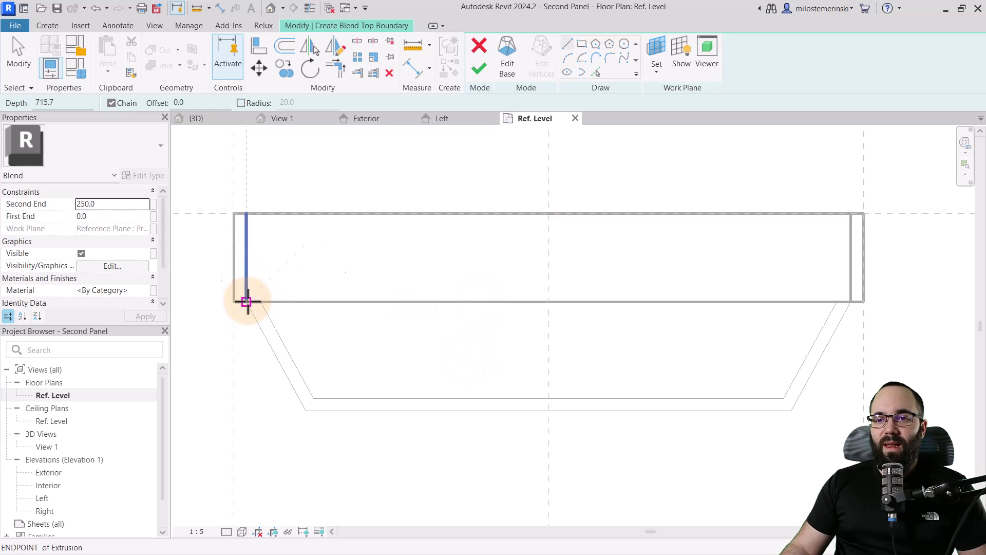
pyautogui.click(246, 302)
pyautogui.scroll(3, 257, 313)
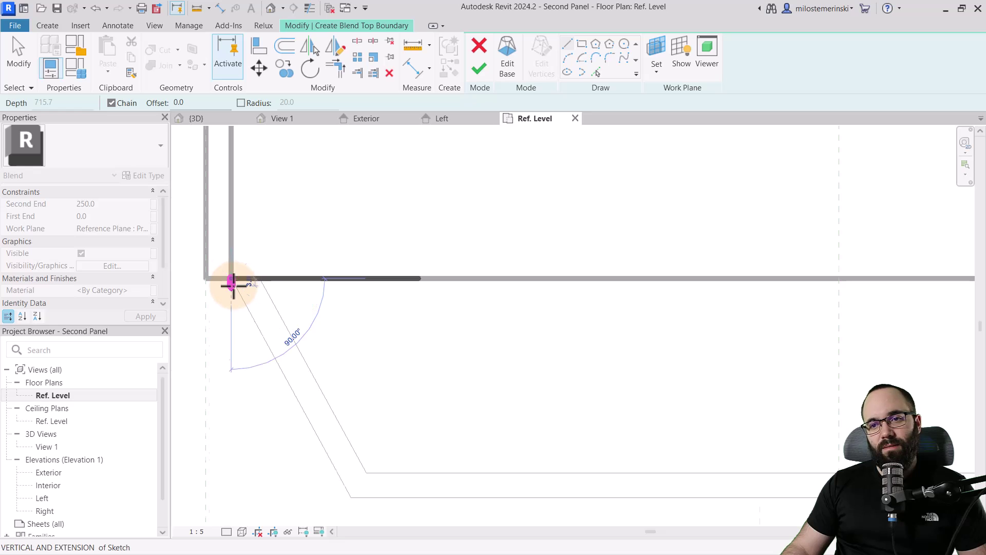
pyautogui.scroll(-3, 234, 283)
pyautogui.keyDown('shift'); pyautogui.hscroll(5, 299, 286); pyautogui.keyUp('shift')
pyautogui.click(586, 255)
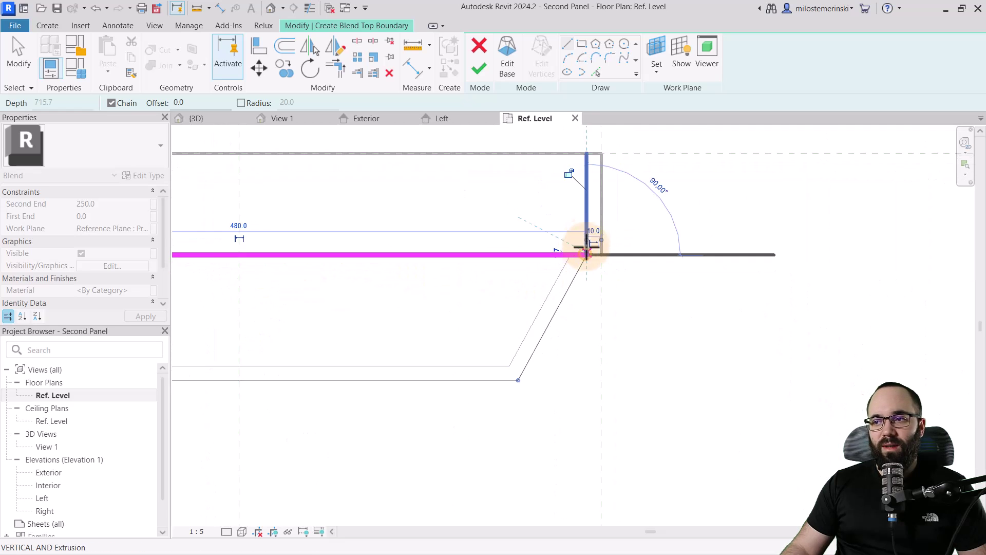
pyautogui.click(586, 216)
pyautogui.click(569, 216)
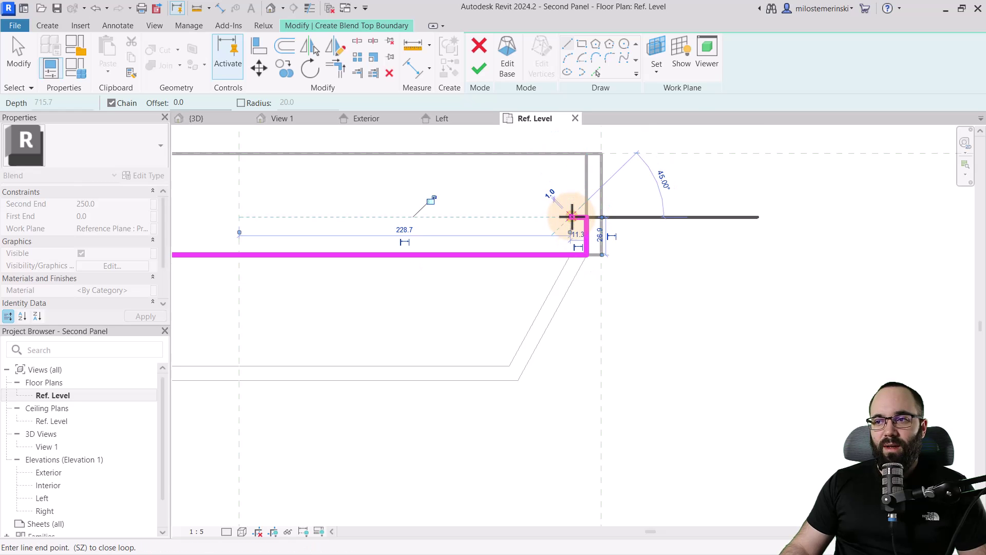
pyautogui.click(570, 233)
# Draw the inner horizontal line back across the frame and close the outline with a left-hand return about 22 mm high and 11 mm wide
pyautogui.scroll(-2, 416, 236)
pyautogui.moveTo(416, 235); pyautogui.dragTo(831, 275, button='middle')
pyautogui.click(482, 255)
pyautogui.click(472, 235)
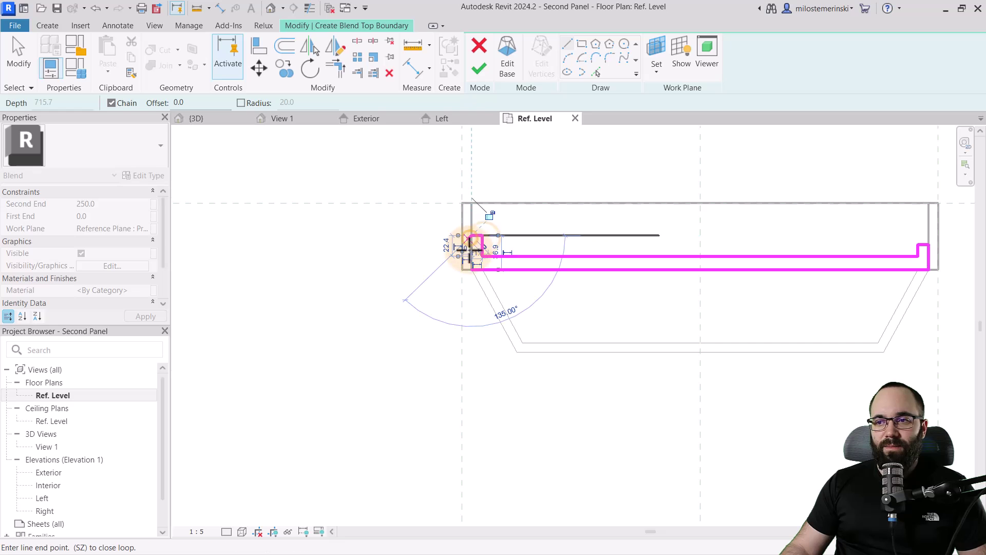
pyautogui.click(470, 267)
pyautogui.press('Escape')
pyautogui.press('Escape')
# Set the left-hand return's width to 10 mm and its height above the inner horizontal line to 20 mm
pyautogui.scroll(2, 509, 264)
pyautogui.click(437, 224)
pyautogui.scroll(-2, 398, 284)
pyautogui.scroll(2, 369, 264)
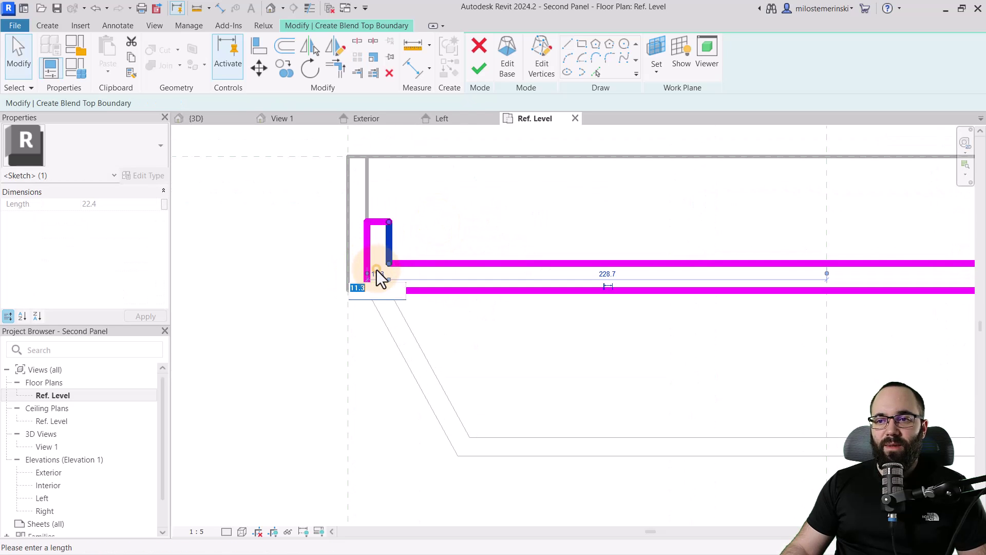
pyautogui.click(446, 246)
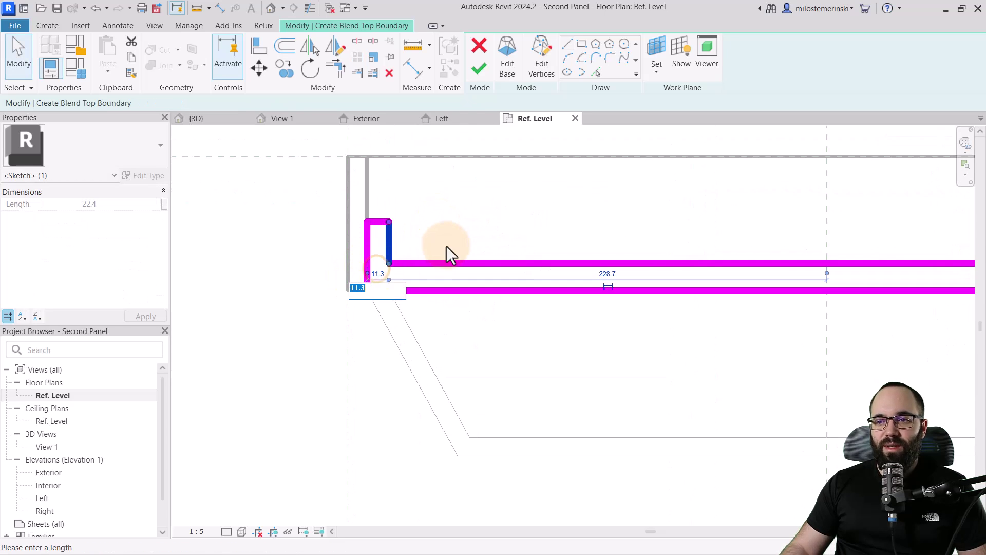
pyautogui.click(377, 222)
pyautogui.click(395, 240)
pyautogui.press('Escape')
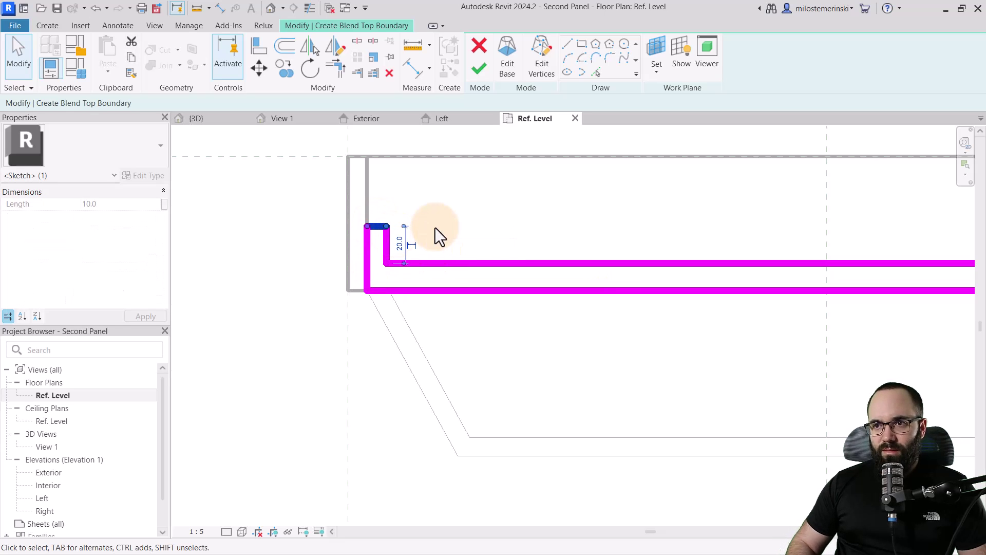
# Set the spacing between the inner and outer horizontal lines to 20 mm
pyautogui.click(452, 253)
pyautogui.click(442, 264)
pyautogui.scroll(-2, 430, 291)
pyautogui.moveTo(431, 291); pyautogui.dragTo(114, 266, button='middle')
pyautogui.scroll(2, 510, 238)
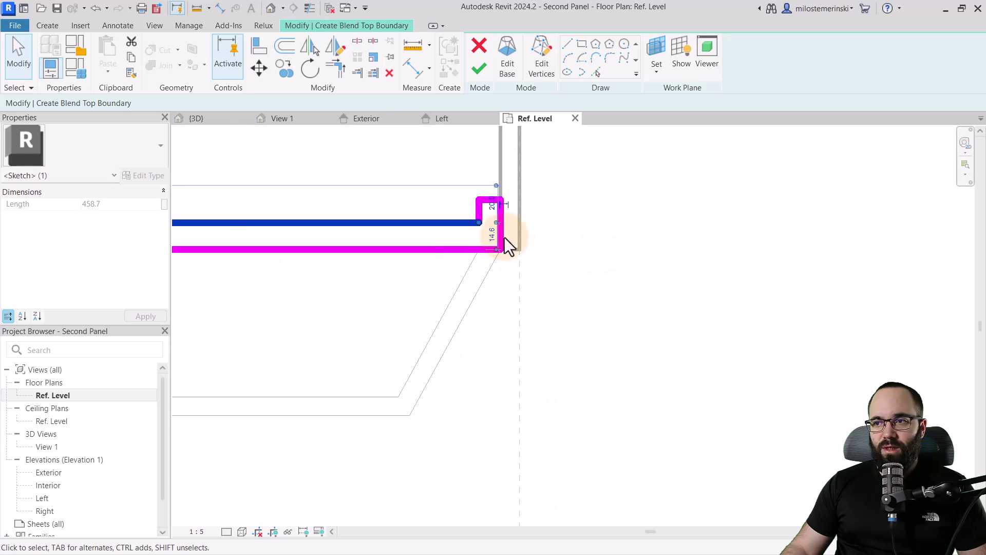
pyautogui.write('20')
pyautogui.press('Return')
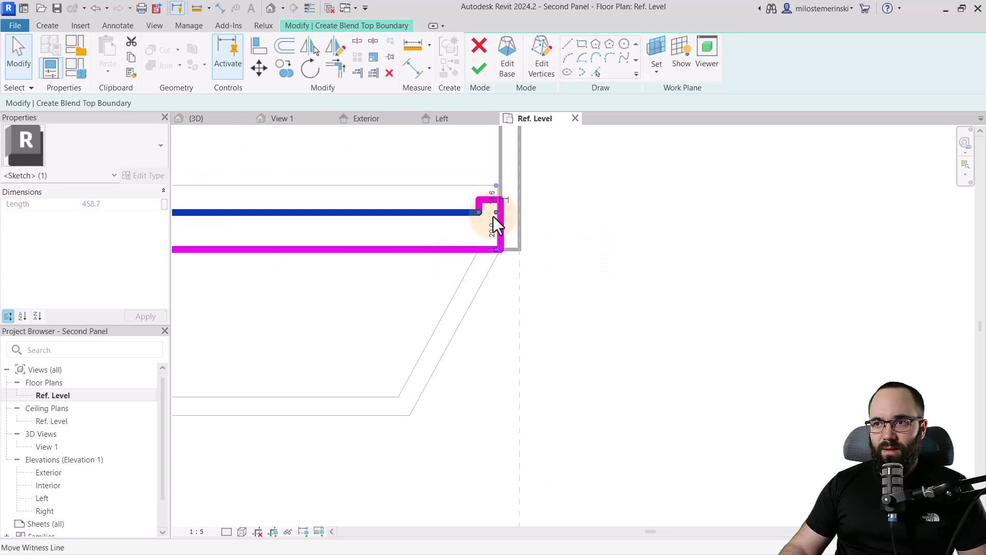
pyautogui.press('Escape')
# Set the spacing between the inner and outer horizontal lines to 10 mm
pyautogui.click(445, 211)
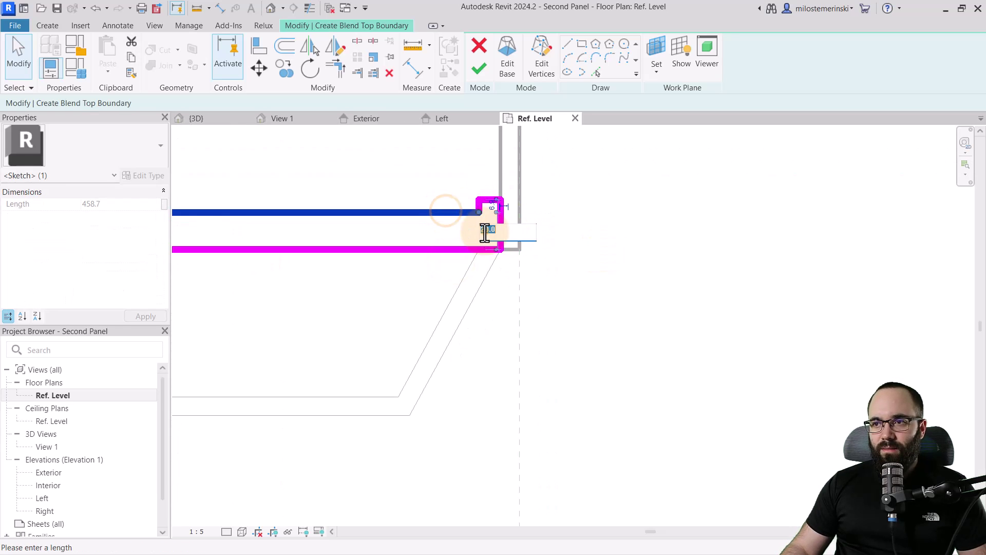
pyautogui.write('10')
pyautogui.press('Return')
pyautogui.press('Escape')
# Raise the right-hand return's short end line to 20 mm above the inner line and set the return's width to 10 mm
pyautogui.moveTo(492, 200); pyautogui.dragTo(494, 187)
pyautogui.click(510, 207)
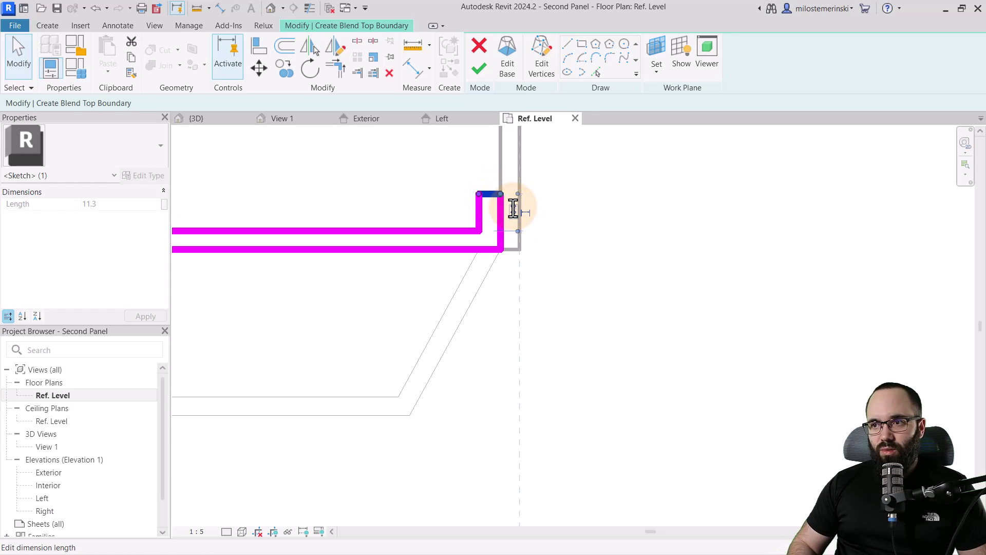
pyautogui.press('Escape')
pyautogui.click(480, 207)
pyautogui.click(487, 168)
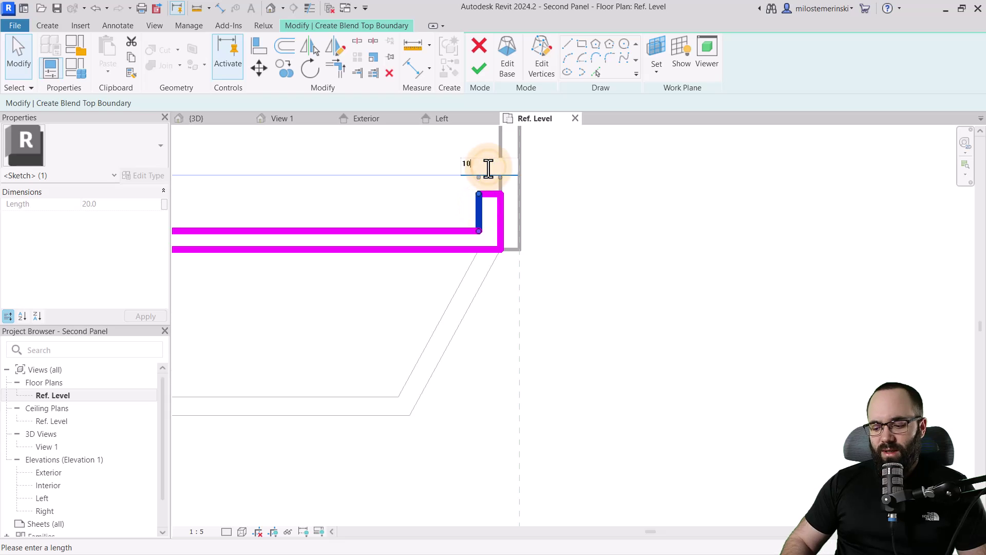
pyautogui.press('Escape')
# Finish the blend and pull its top end down in 3D View 1 to a Second End value of 0.0
pyautogui.scroll(-2, 516, 254)
pyautogui.scroll(-1, 598, 291)
pyautogui.scroll(-1, 403, 220)
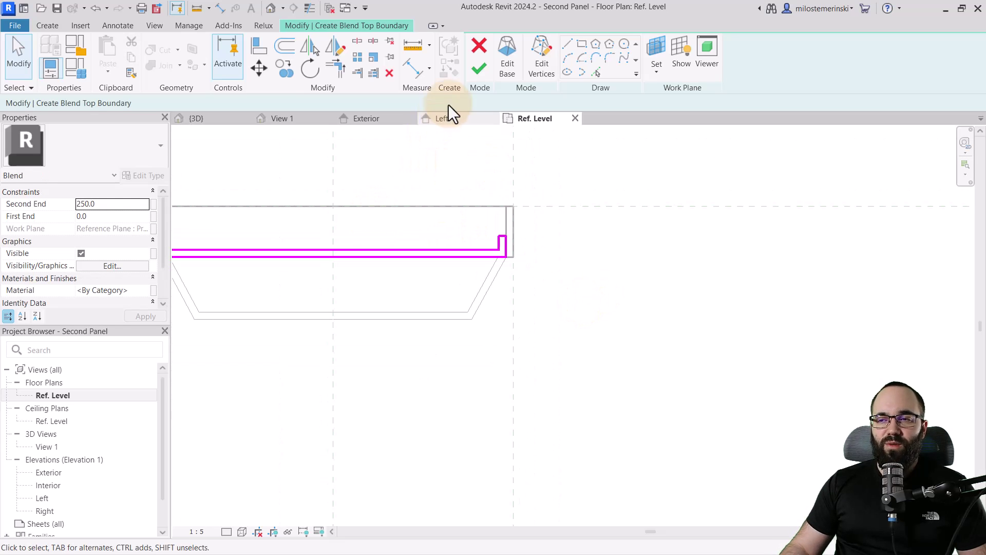
pyautogui.click(473, 69)
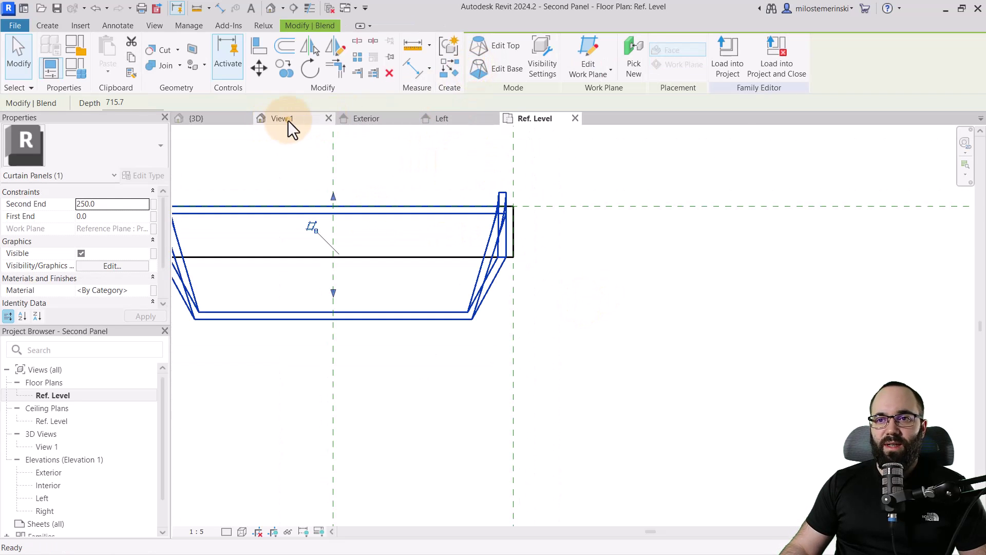
pyautogui.click(288, 120)
pyautogui.scroll(-3, 551, 301)
pyautogui.keyDown('shift'); pyautogui.moveTo(578, 293); pyautogui.dragTo(542, 200, button='middle'); pyautogui.keyUp('shift')
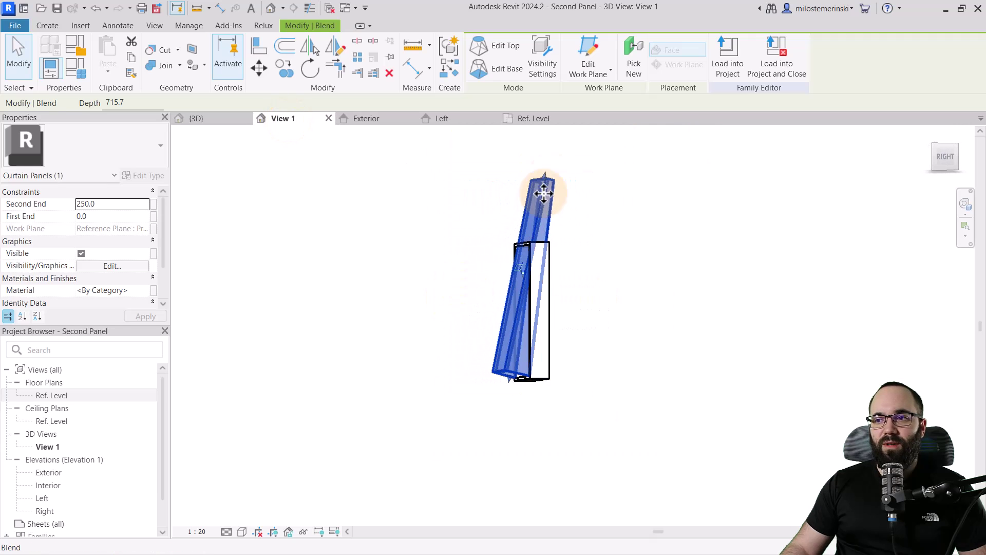
pyautogui.moveTo(546, 177); pyautogui.dragTo(532, 253)
pyautogui.scroll(3, 533, 253)
pyautogui.scroll(-3, 399, 253)
pyautogui.keyDown('shift'); pyautogui.moveTo(399, 254); pyautogui.dragTo(609, 292, button='middle'); pyautogui.keyUp('shift')
pyautogui.click(600, 292)
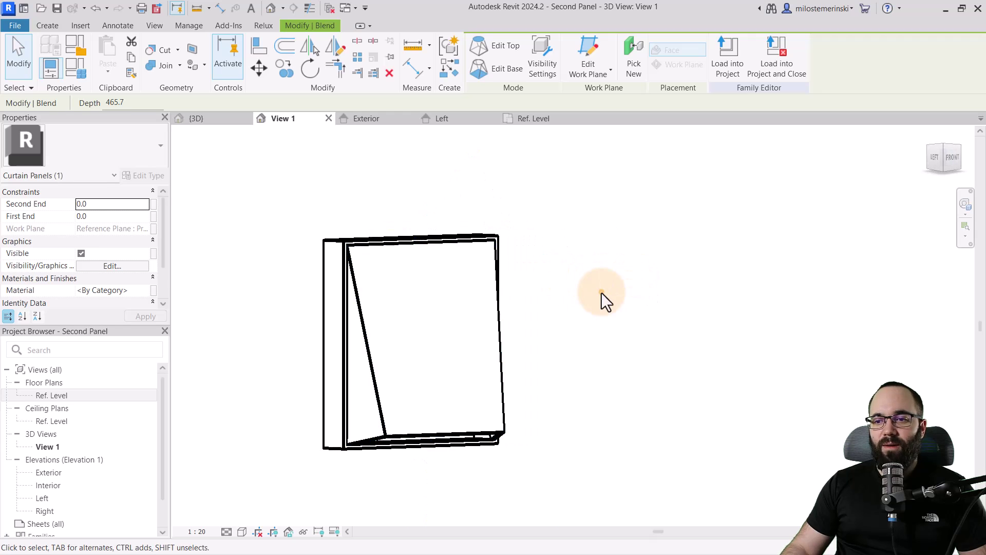
# Associate the blend's material with the Clay family parameter
pyautogui.click(442, 436)
pyautogui.keyDown('shift'); pyautogui.moveTo(443, 436); pyautogui.dragTo(544, 383, button='middle'); pyautogui.keyUp('shift')
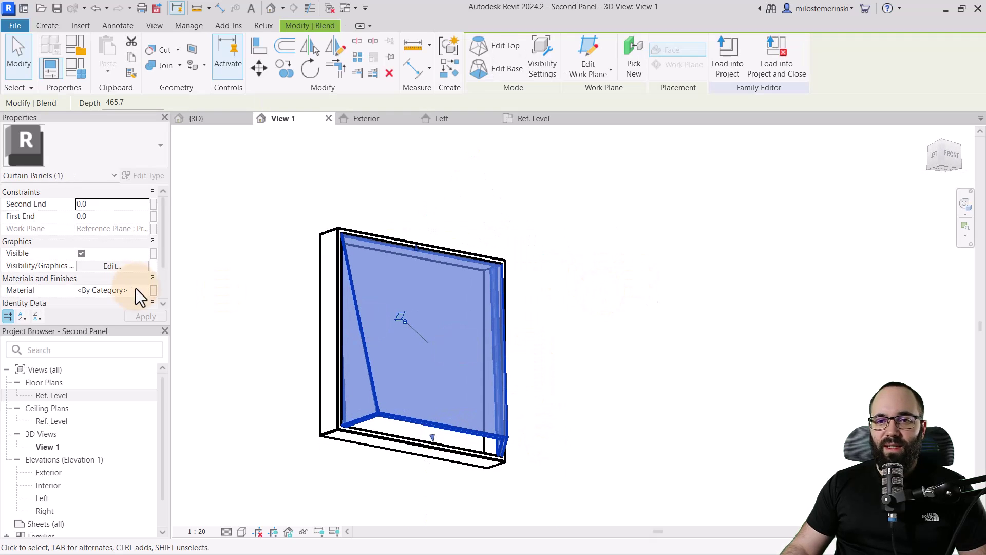
pyautogui.click(153, 291)
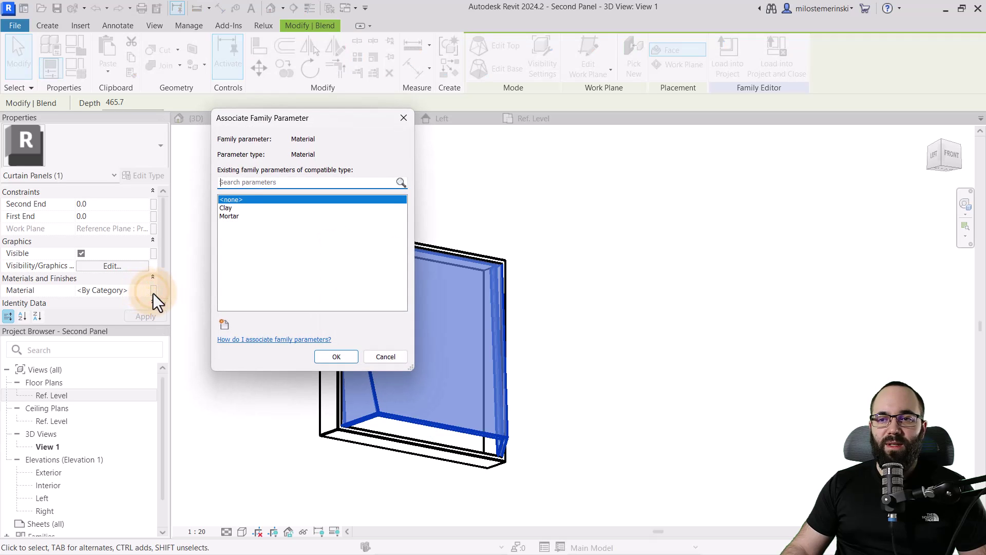
pyautogui.click(236, 208)
pyautogui.click(341, 357)
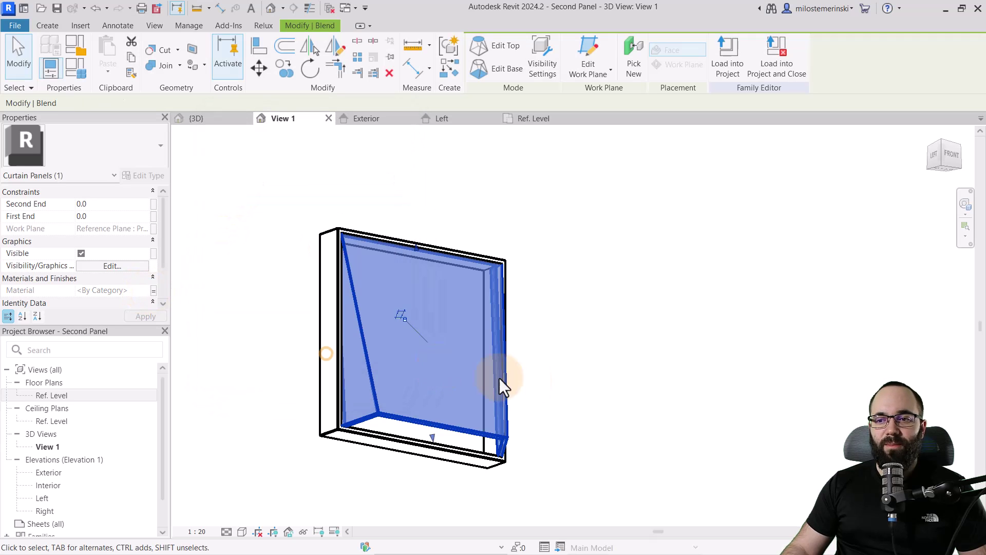
pyautogui.click(534, 374)
# Select the blend and open the Exterior elevation view
pyautogui.keyDown('shift'); pyautogui.moveTo(546, 303); pyautogui.dragTo(496, 385, button='middle'); pyautogui.keyUp('shift')
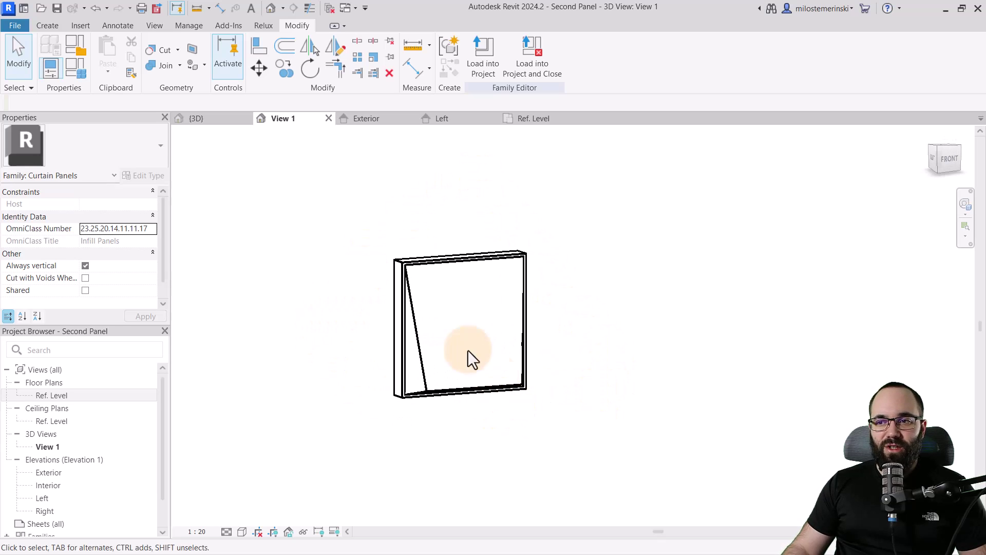
pyautogui.click(406, 298)
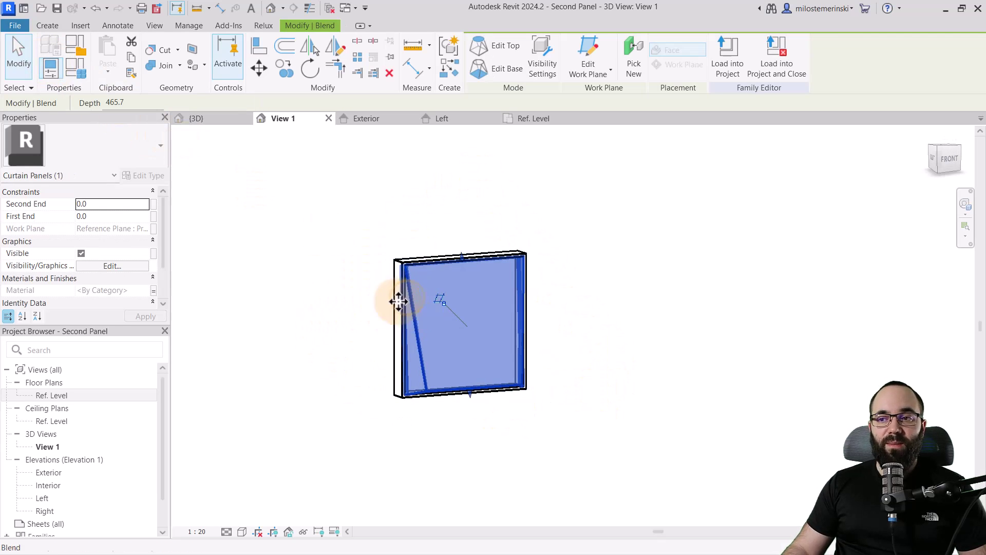
pyautogui.click(362, 120)
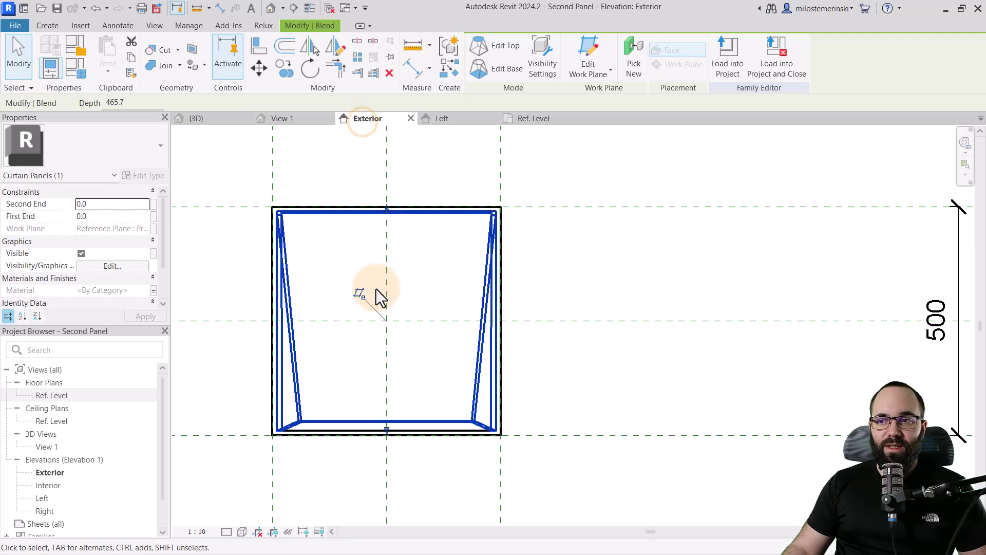
pyautogui.click(312, 70)
pyautogui.click(134, 105)
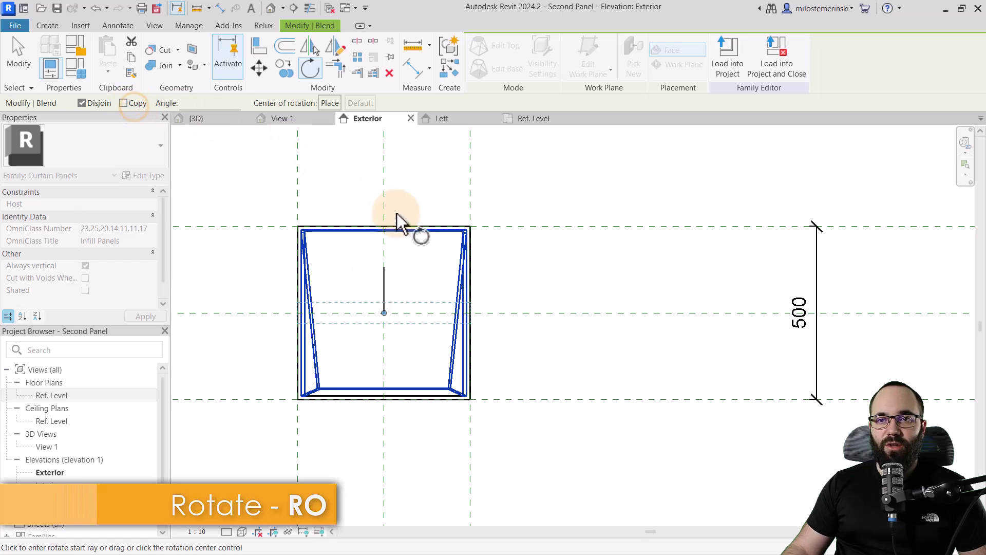
pyautogui.scroll(4, 393, 323)
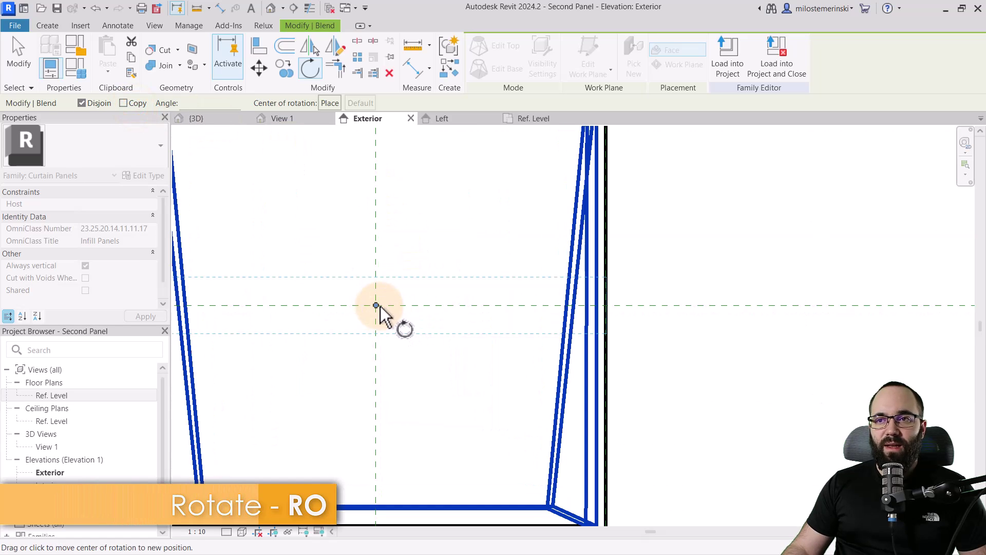
pyautogui.click(330, 103)
pyautogui.click(376, 305)
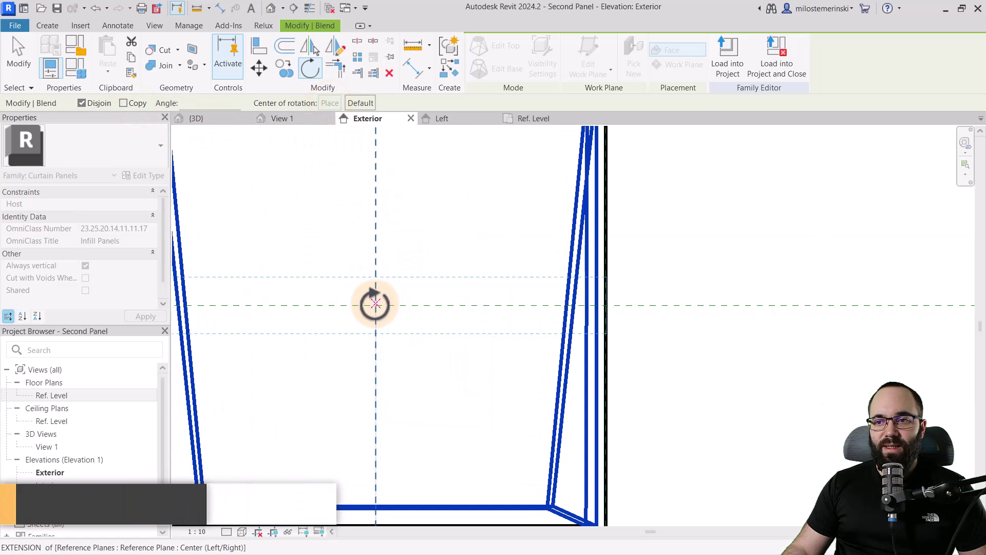
pyautogui.scroll(-4, 384, 305)
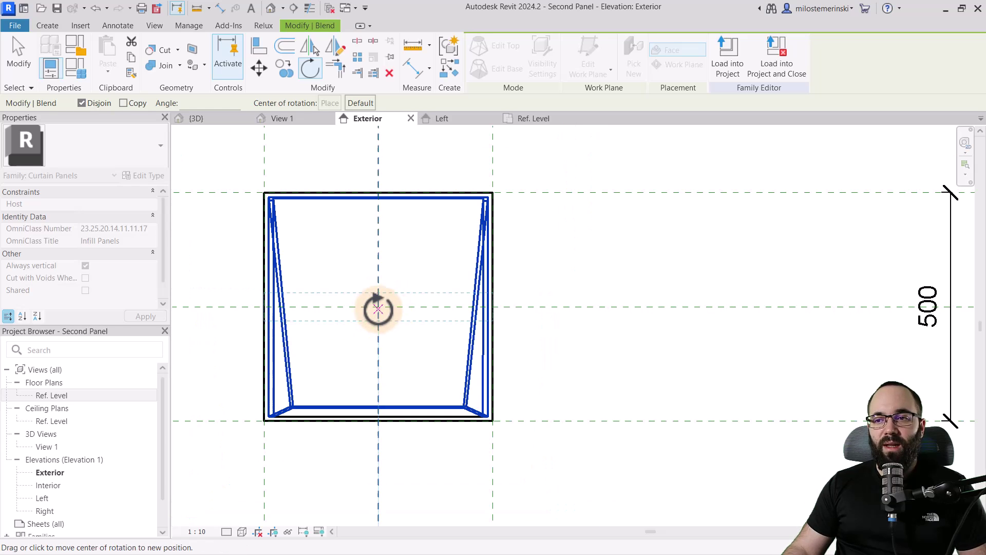
pyautogui.press('Escape')
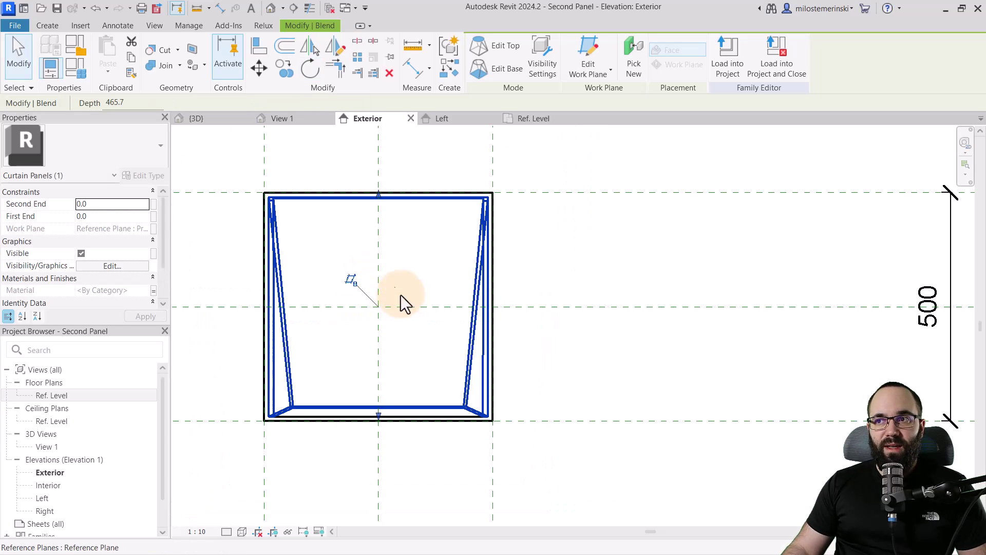
pyautogui.press('Escape')
# Dissociate the blend from its work plane and rotate it 90° counterclockwise about the panel's centre
pyautogui.press('z')
pyautogui.press('f')
pyautogui.click(344, 312)
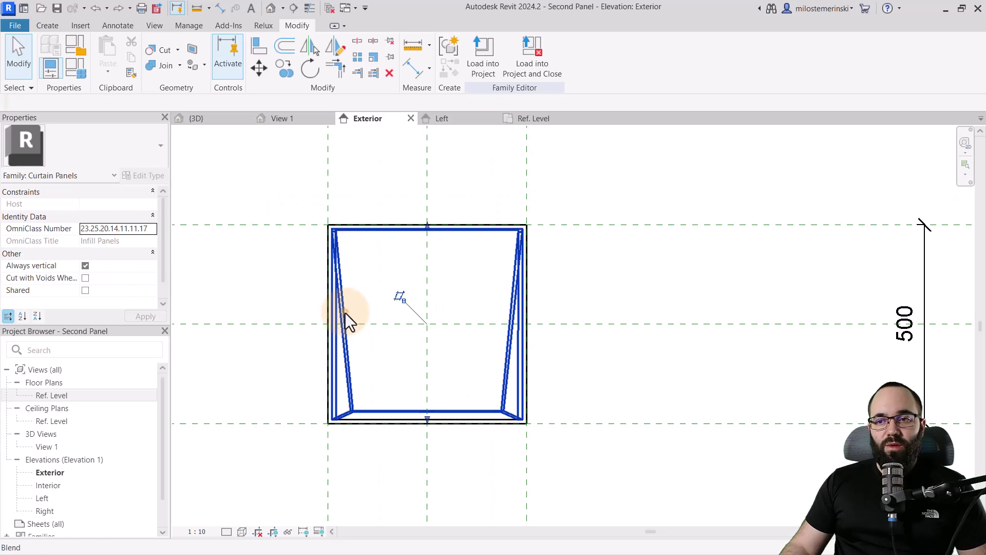
pyautogui.click(402, 298)
pyautogui.click(335, 125)
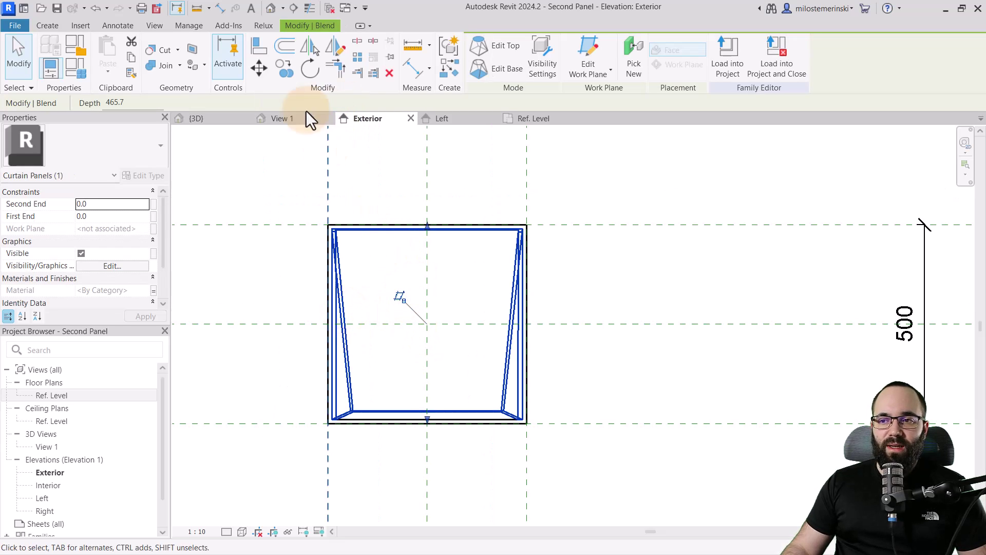
pyautogui.click(310, 68)
pyautogui.click(606, 324)
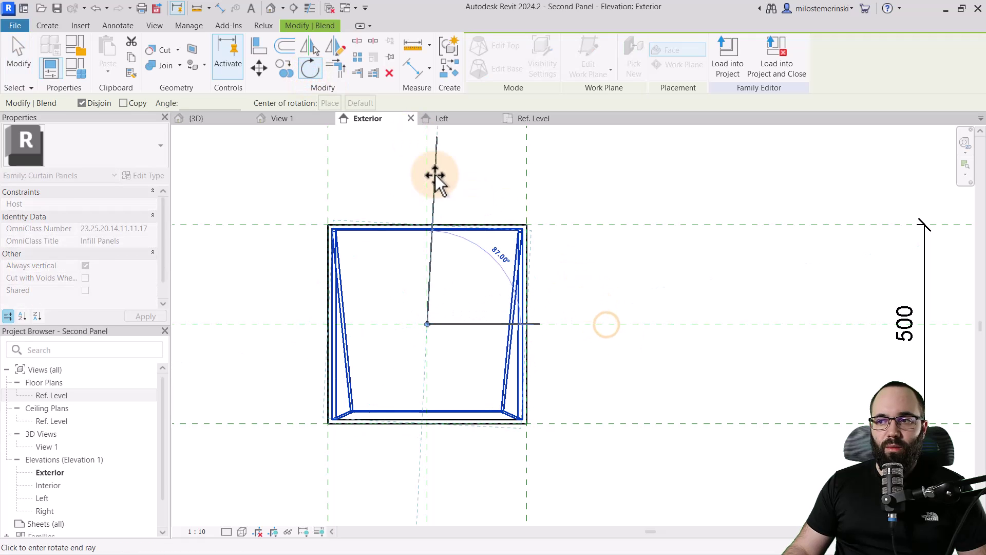
pyautogui.click(436, 176)
pyautogui.click(591, 317)
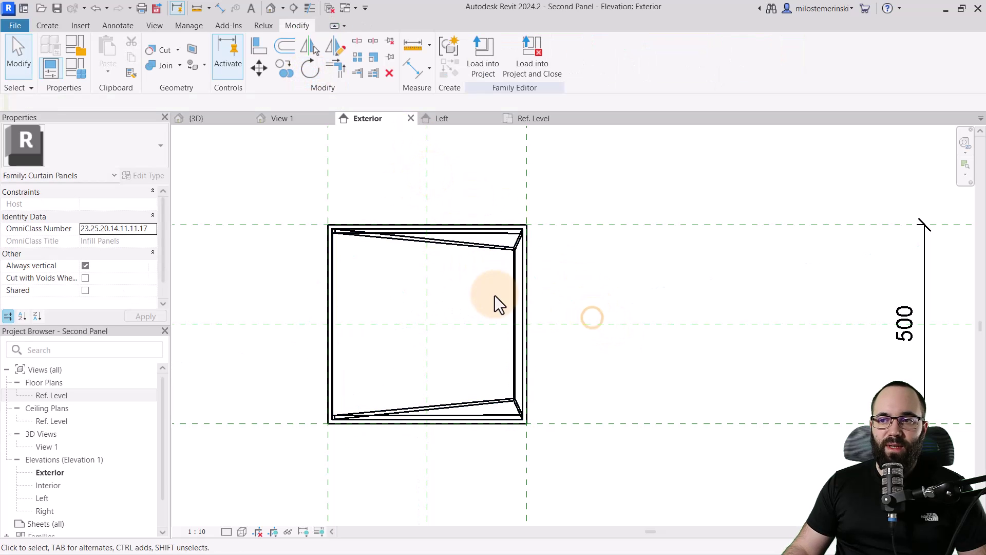
# Save the rotated panel family as a new family file named Third Panel
pyautogui.click(15, 26)
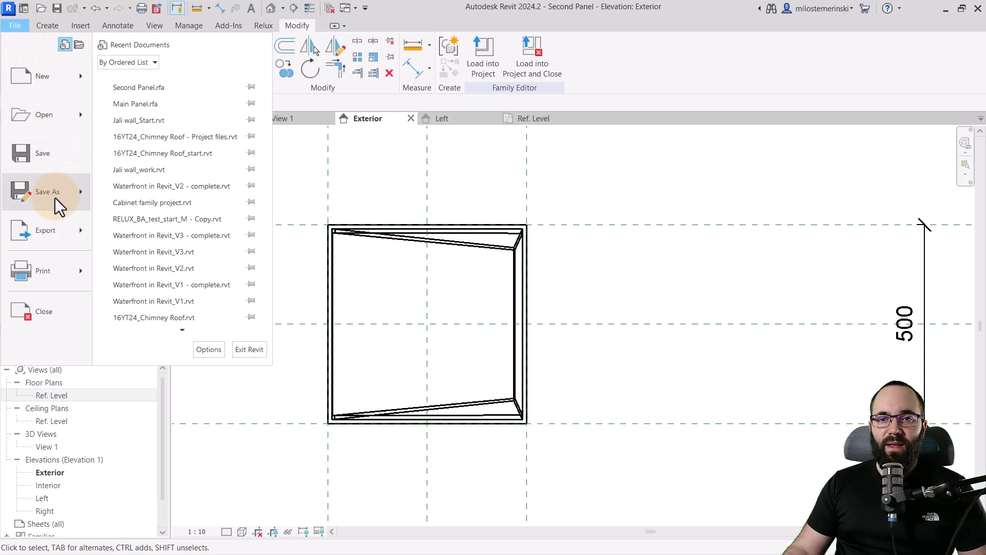
pyautogui.moveTo(54, 197)
pyautogui.click(134, 186)
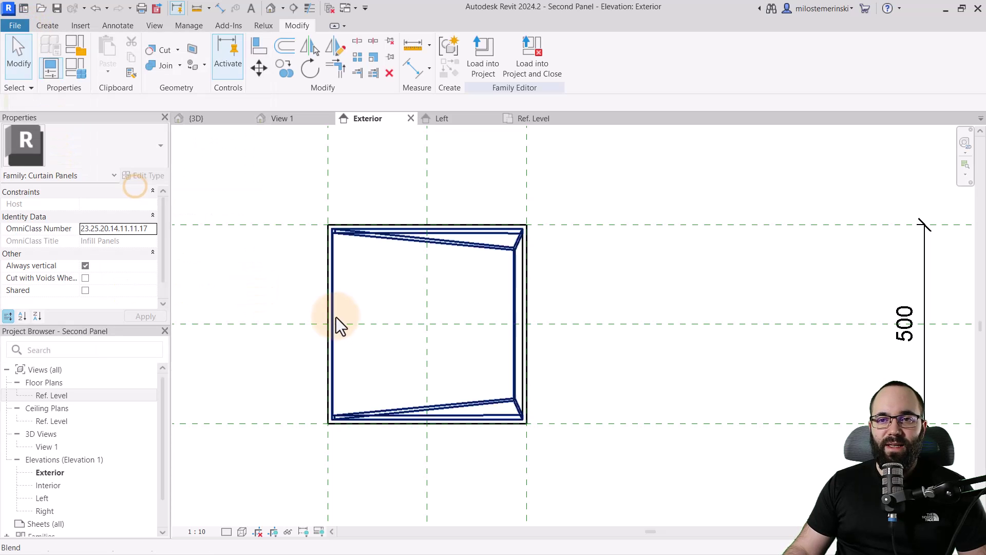
pyautogui.click(241, 280)
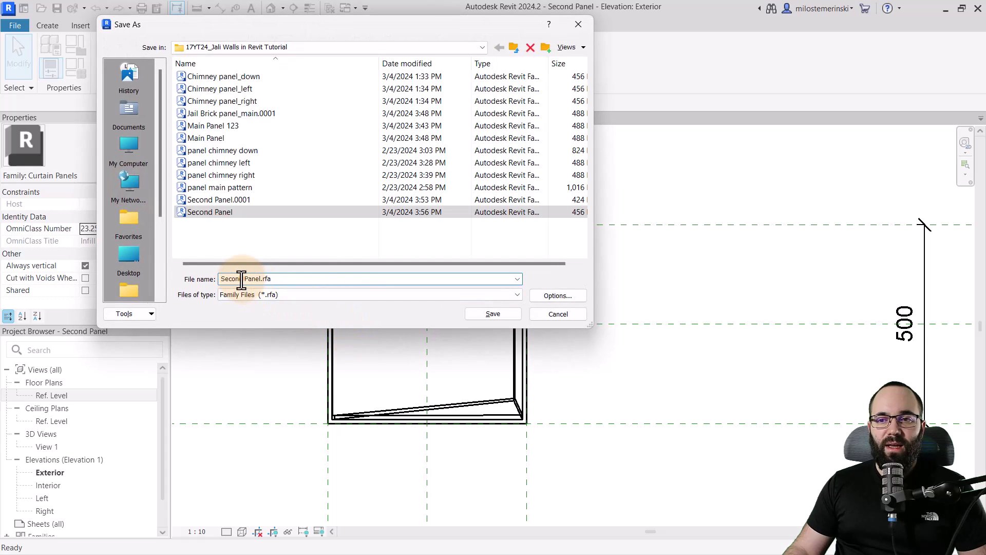
pyautogui.doubleClick(231, 278)
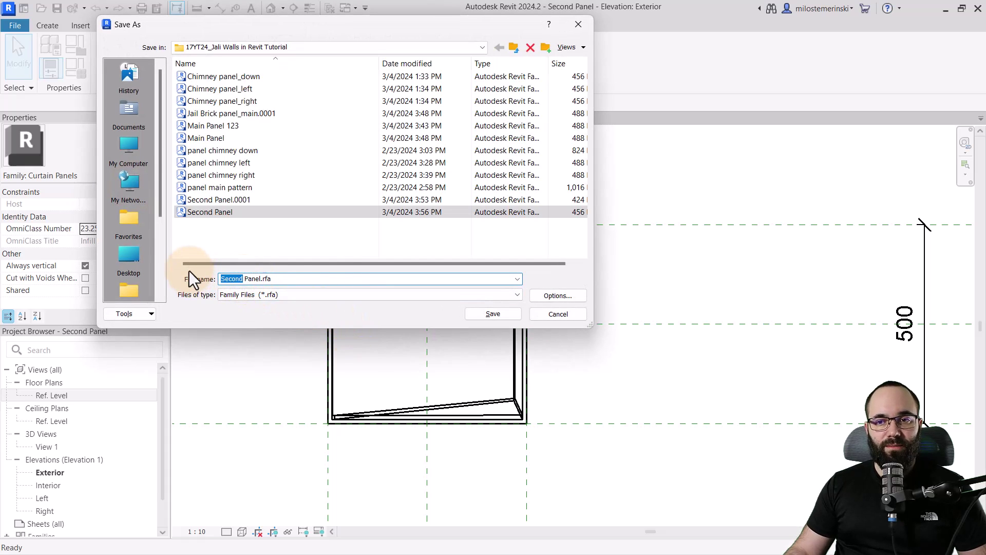
pyautogui.write('Third')
pyautogui.click(487, 314)
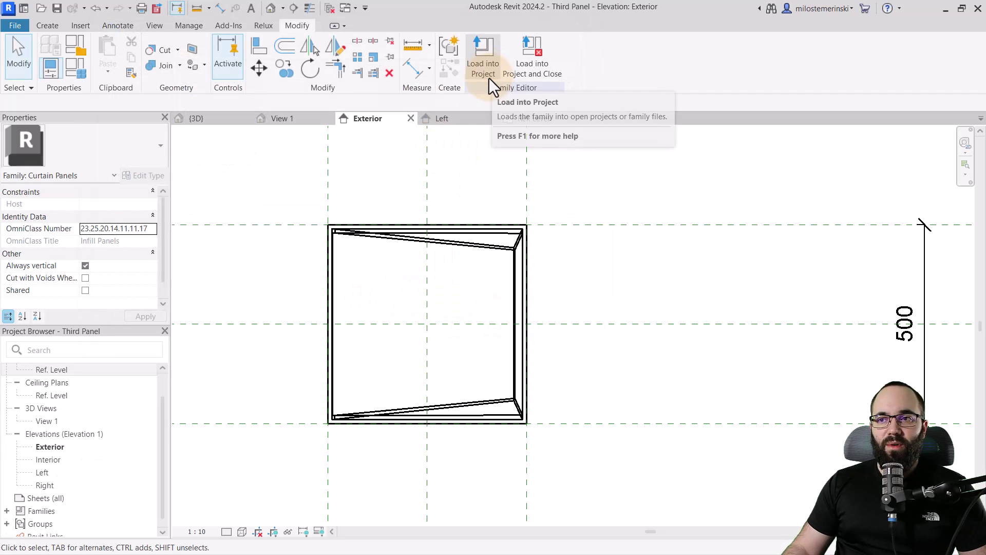
# Load the Third Panel into the Jali wall_Start project, closing its family, and load the Second Panel family as well
pyautogui.click(531, 77)
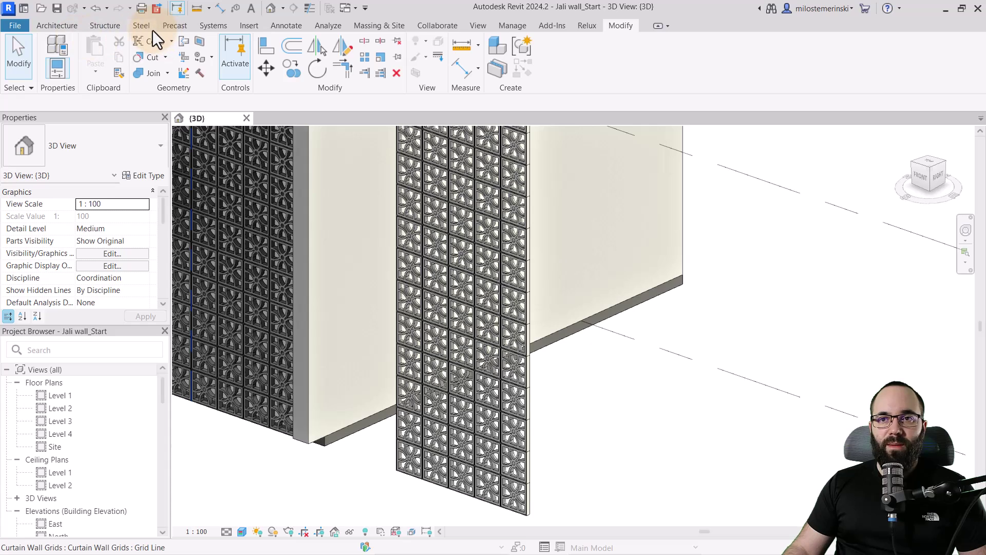
pyautogui.click(252, 29)
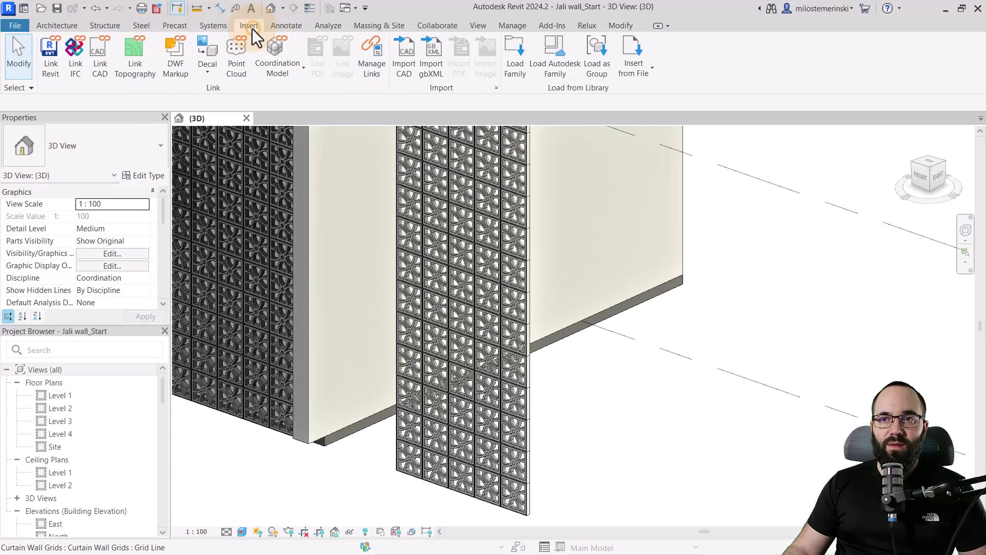
pyautogui.click(514, 67)
pyautogui.doubleClick(247, 319)
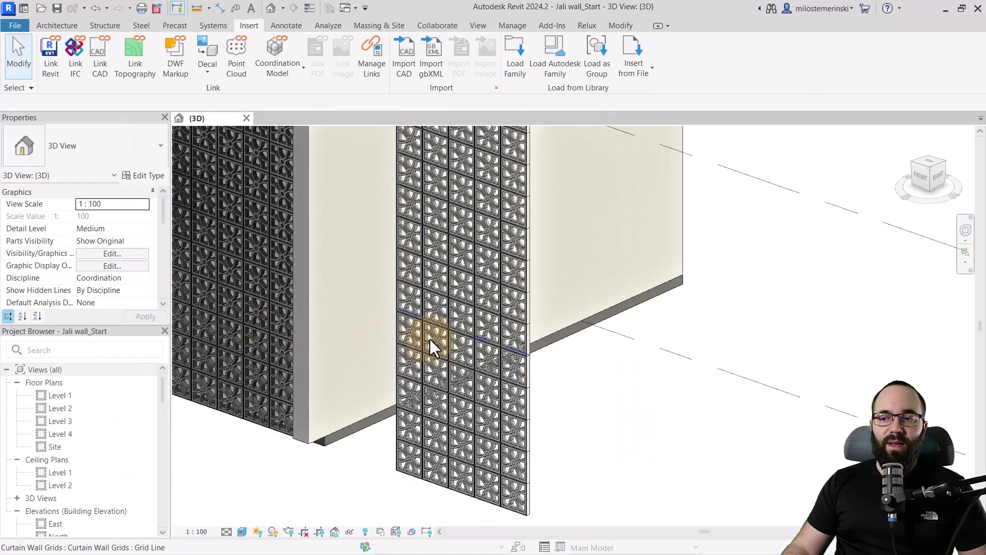
# Delete the freestanding curtain wall beside the building in the 3D view
pyautogui.scroll(-5, 429, 345)
pyautogui.keyDown('shift'); pyautogui.moveTo(421, 340); pyautogui.dragTo(597, 273, button='middle'); pyautogui.keyUp('shift')
pyautogui.scroll(2, 298, 199)
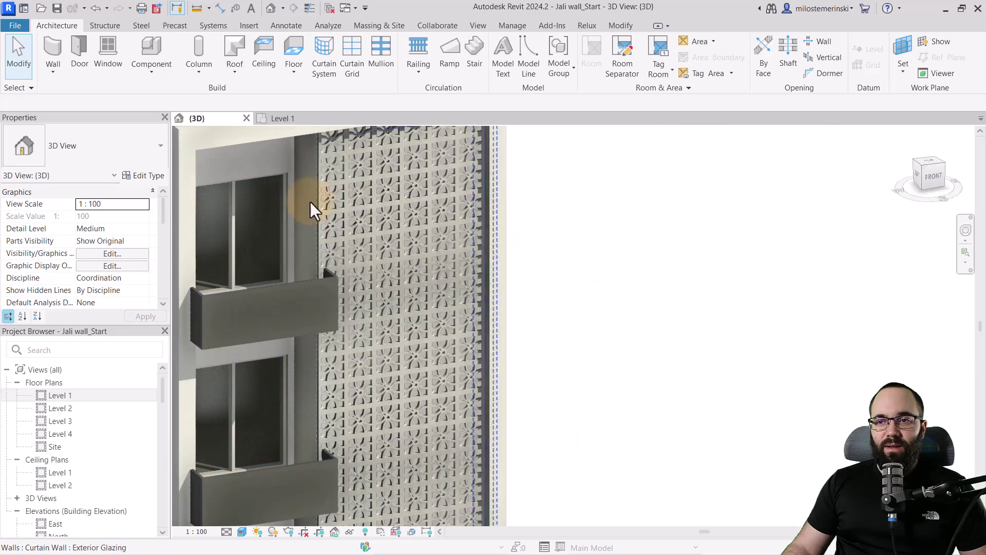
pyautogui.click(671, 246)
pyautogui.press('Escape')
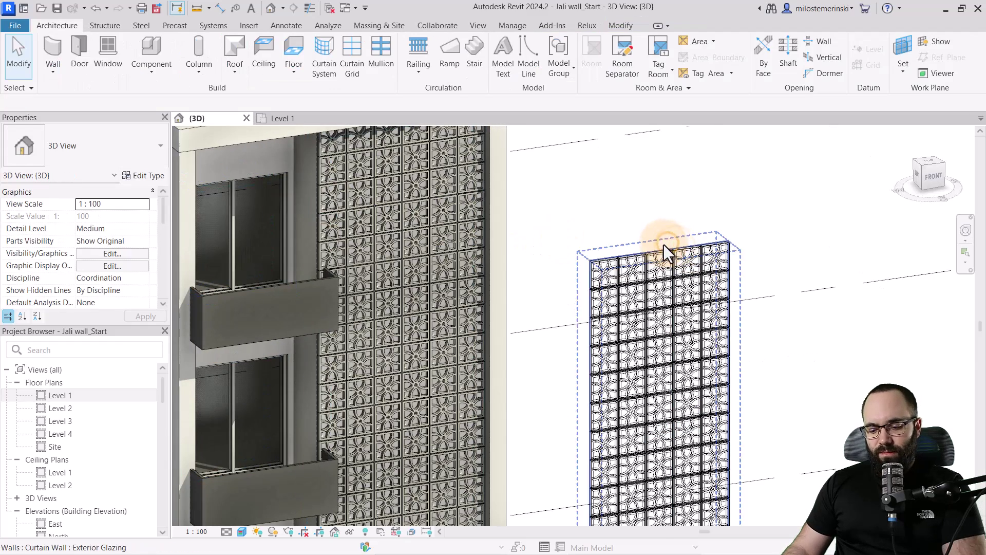
pyautogui.click(665, 251)
pyautogui.press('Delete')
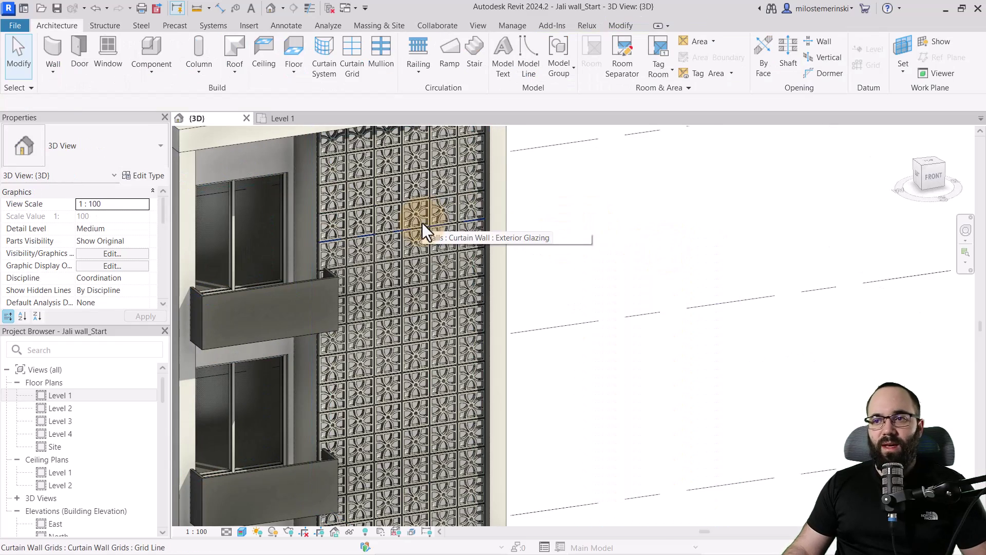
# Change one brick in the fourth column near the top of the facade's curtain wall to the Second Panel type
pyautogui.press('Tab')
pyautogui.press('Tab')
pyautogui.click(421, 223)
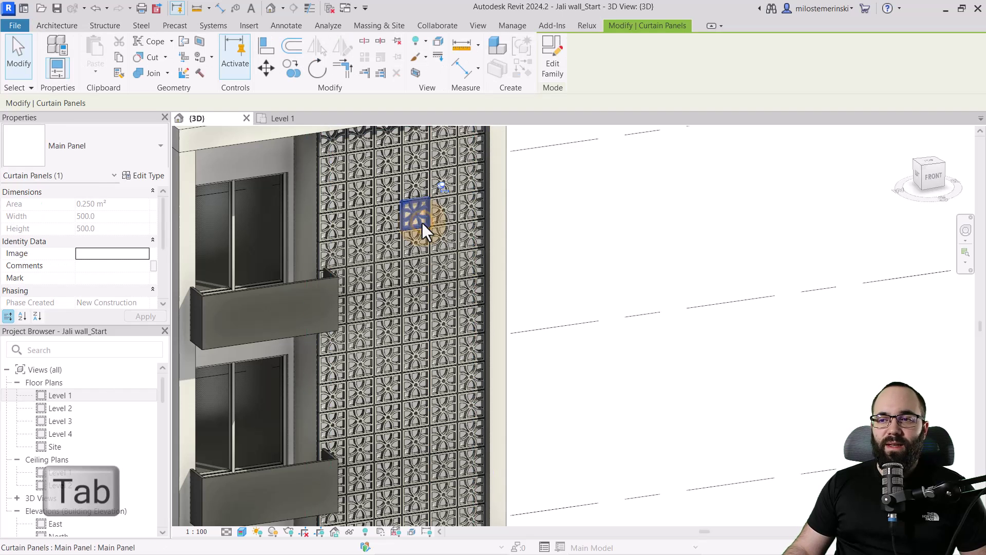
pyautogui.moveTo(419, 218); pyautogui.dragTo(476, 273, button='middle')
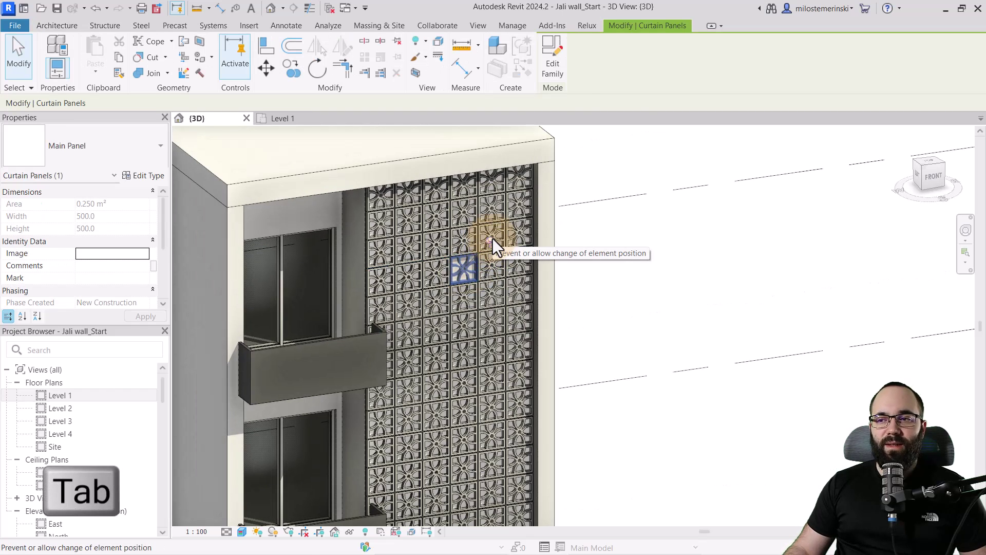
pyautogui.click(79, 143)
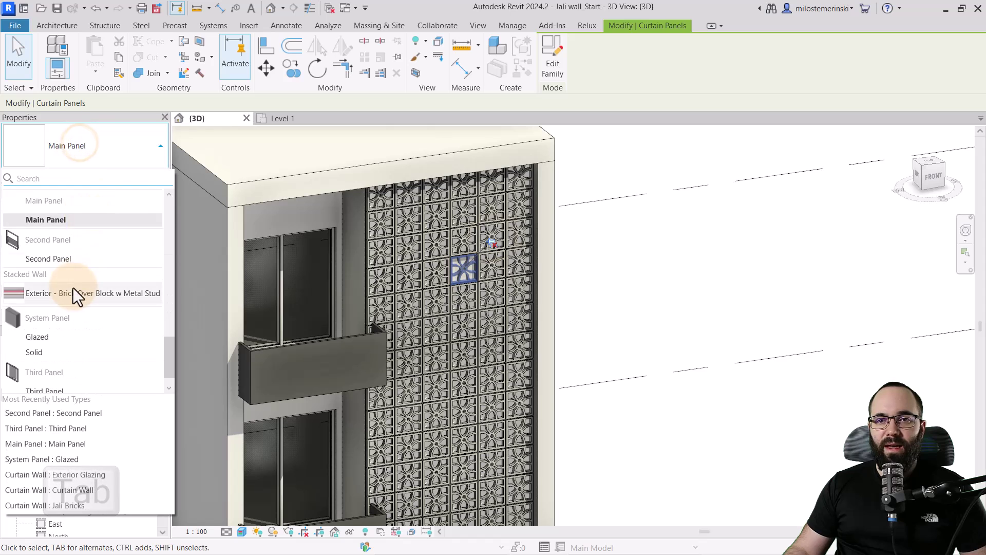
pyautogui.click(55, 260)
pyautogui.scroll(4, 440, 274)
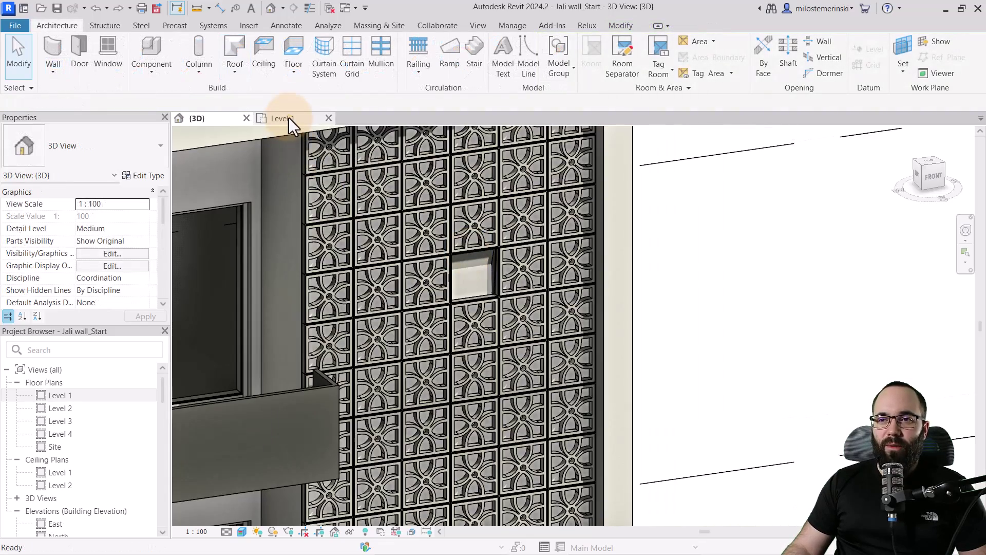
# Flip the jali curtain wall's orientation in the Level 1 floor plan and return to the 3D view
pyautogui.click(288, 117)
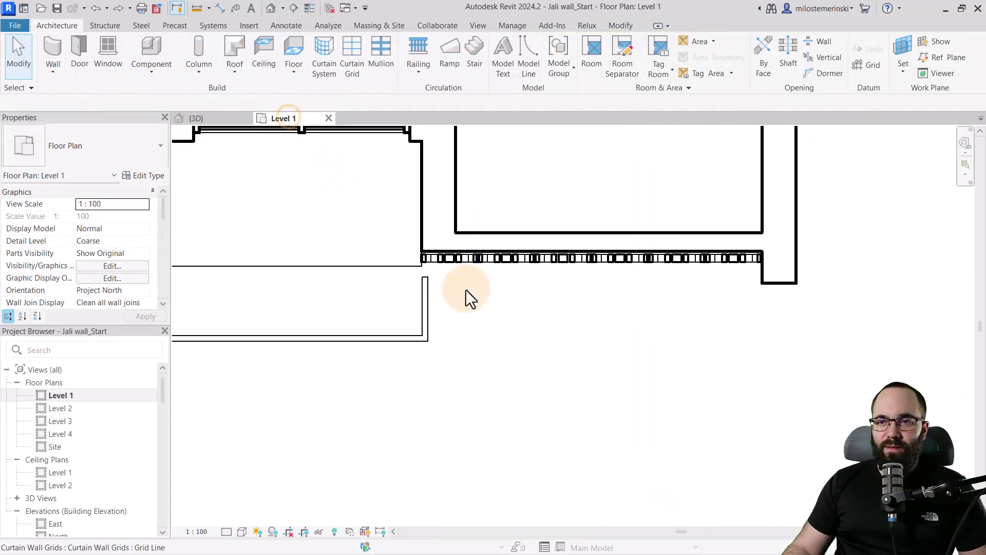
pyautogui.click(492, 258)
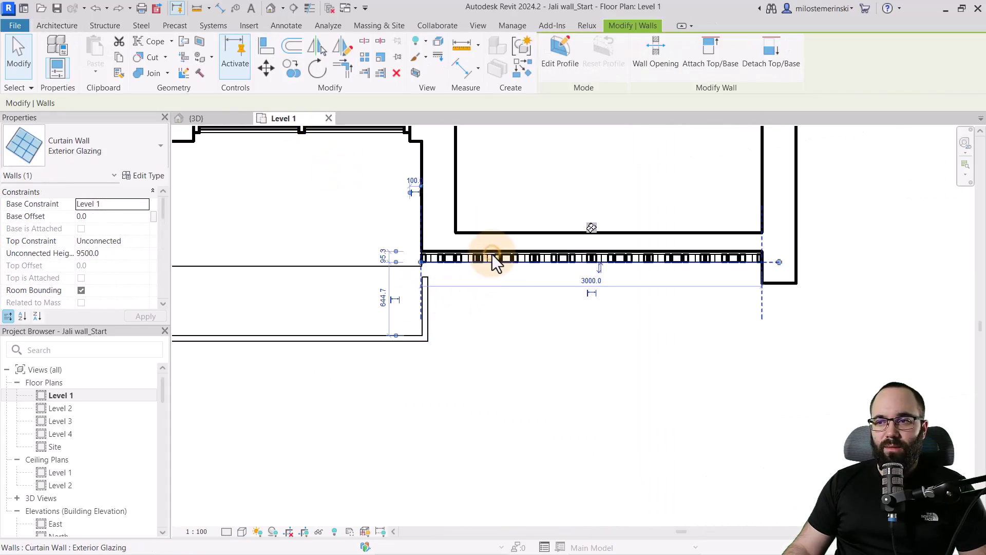
pyautogui.click(525, 335)
pyautogui.click(208, 119)
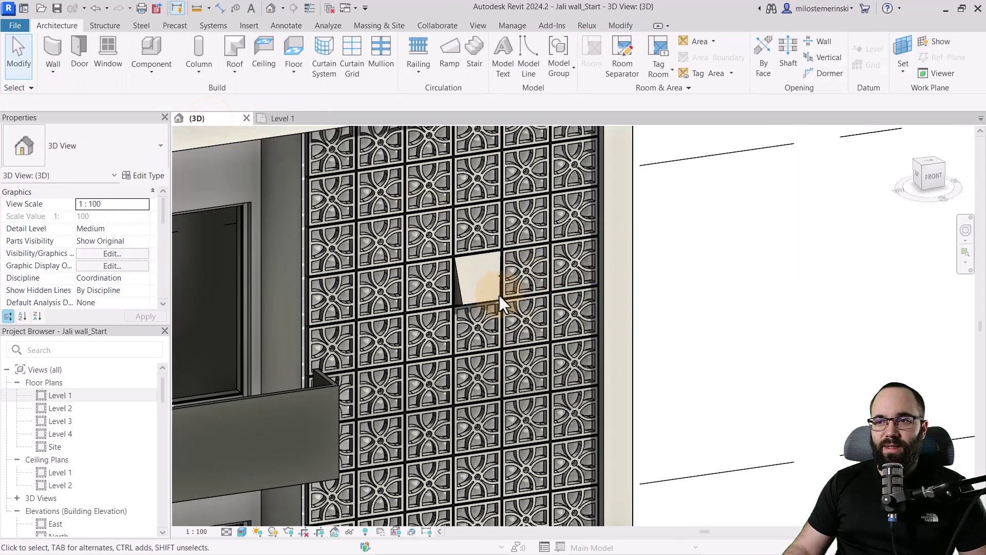
# Change the third-column brick three rows below the Second Panel to the Third Panel type
pyautogui.scroll(-5, 488, 296)
pyautogui.moveTo(494, 313); pyautogui.dragTo(509, 334, button='middle')
pyautogui.scroll(3, 509, 334)
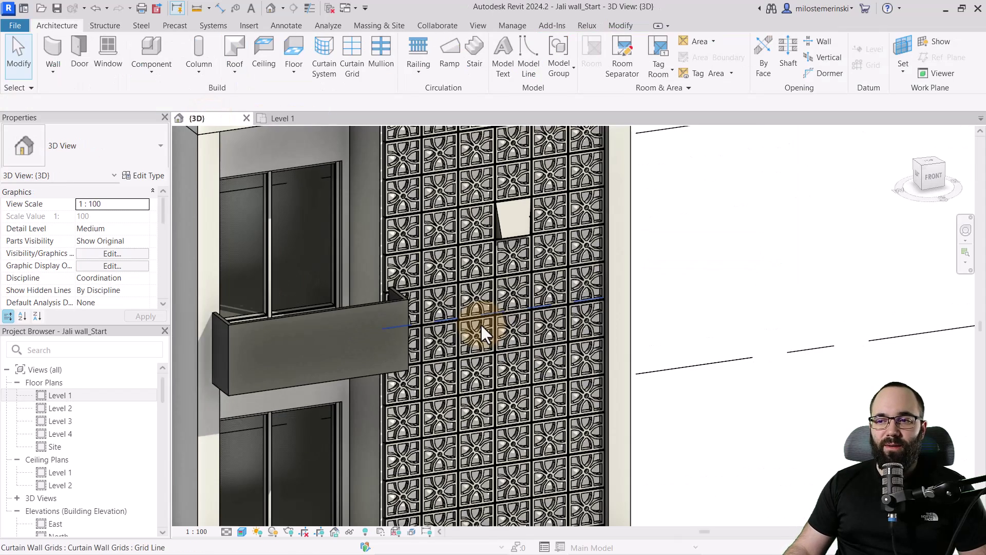
pyautogui.click(491, 325)
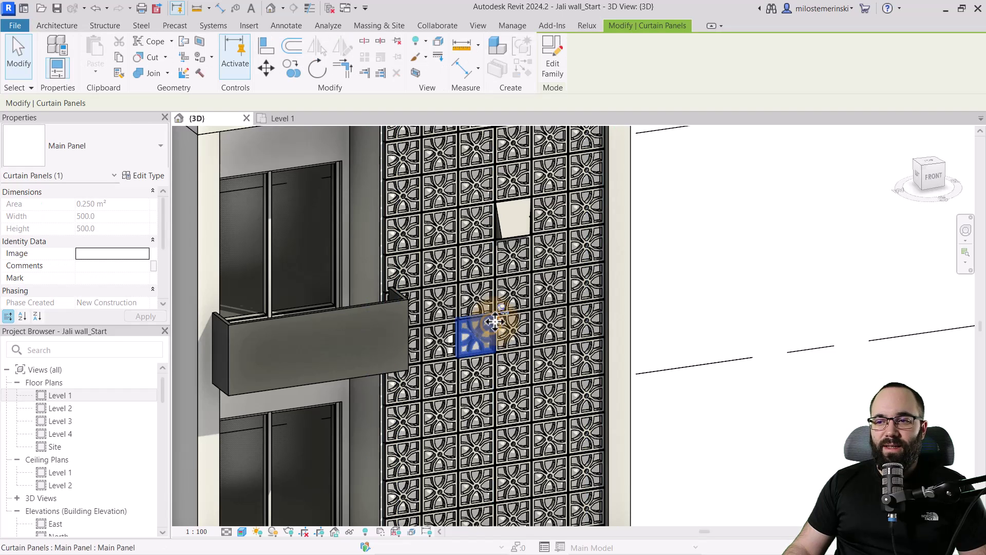
pyautogui.click(115, 146)
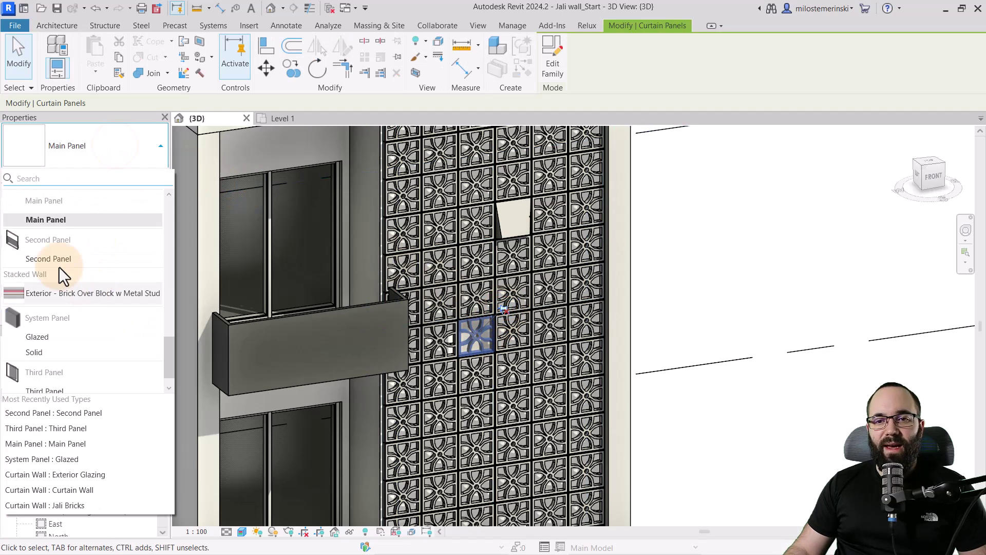
pyautogui.scroll(3, 58, 267)
pyautogui.scroll(-4, 75, 278)
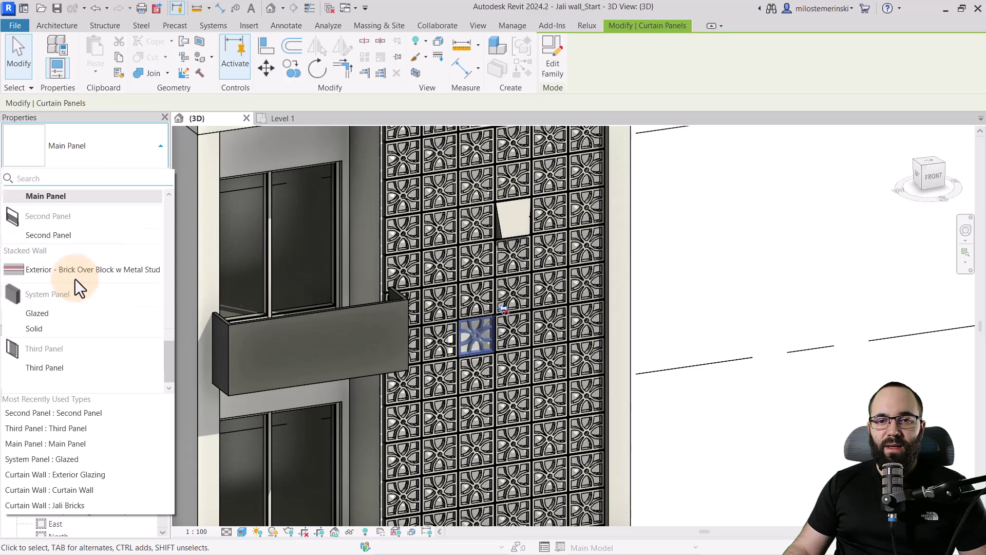
pyautogui.click(63, 367)
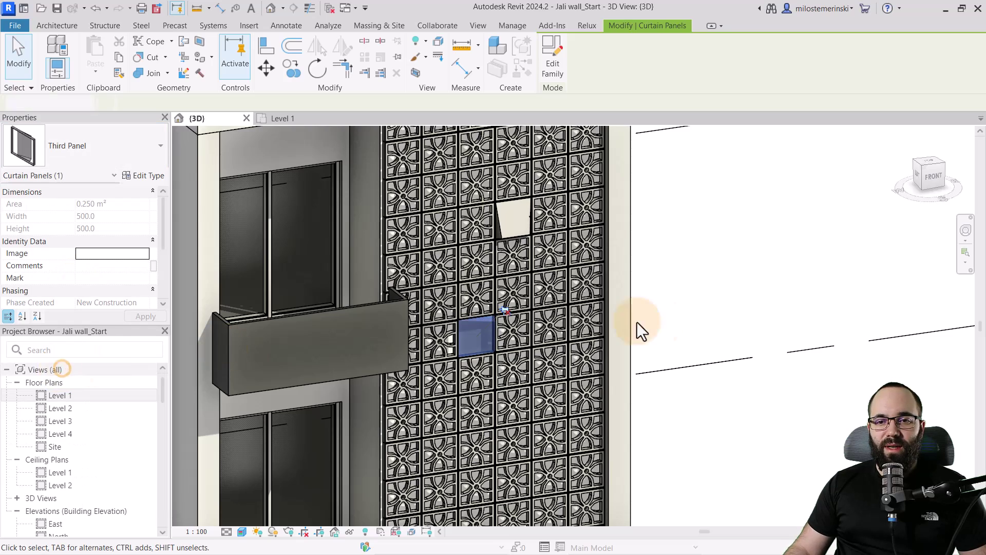
pyautogui.click(678, 331)
# Change the second-column brick two rows above the existing Third Panel to the Third Panel type
pyautogui.keyDown('shift'); pyautogui.moveTo(733, 323); pyautogui.dragTo(640, 310, button='middle'); pyautogui.keyUp('shift')
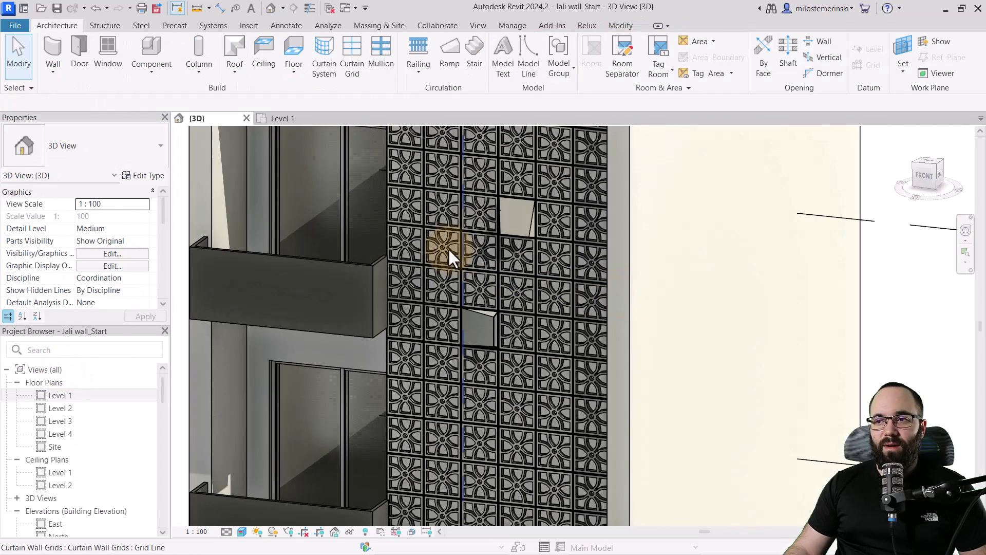
pyautogui.press('Tab')
pyautogui.press('Tab')
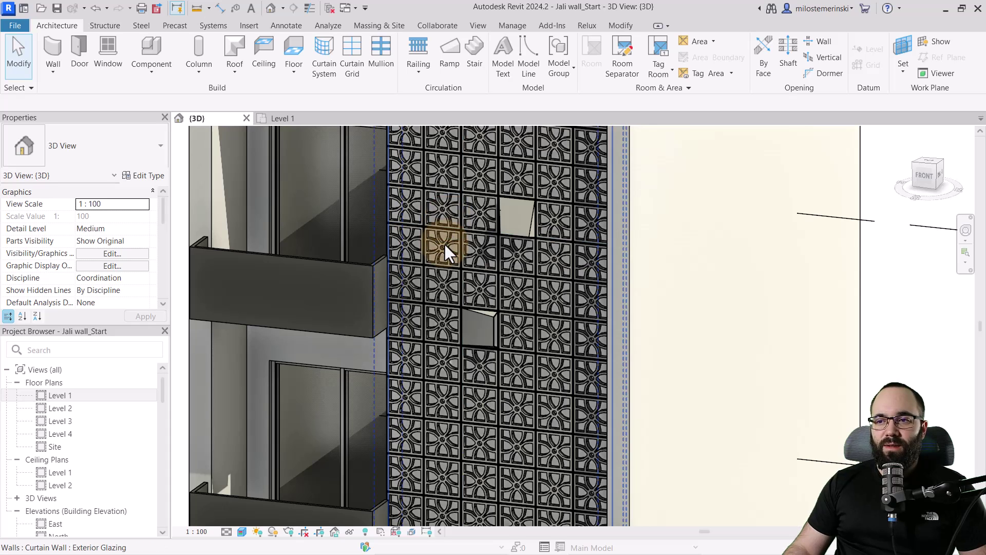
pyautogui.click(444, 242)
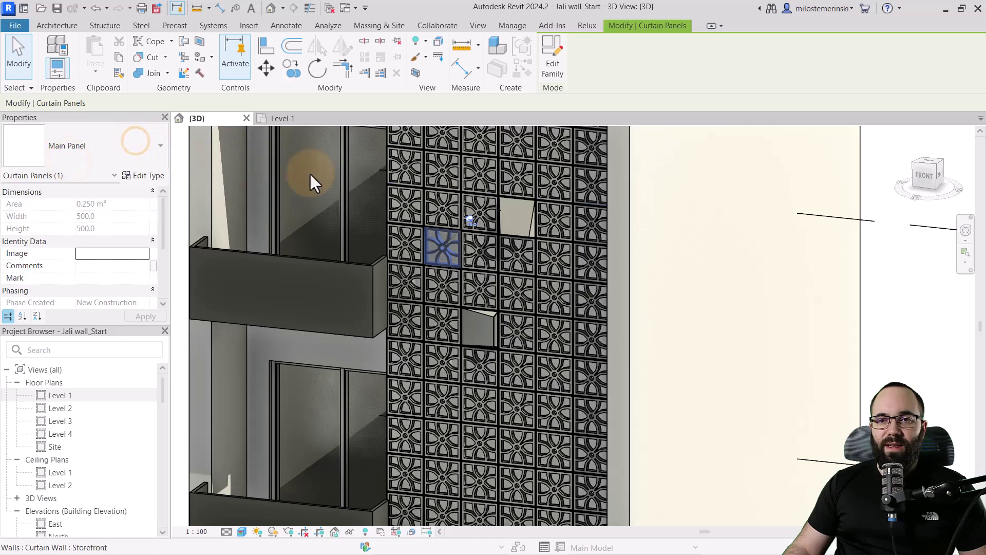
pyautogui.click(93, 146)
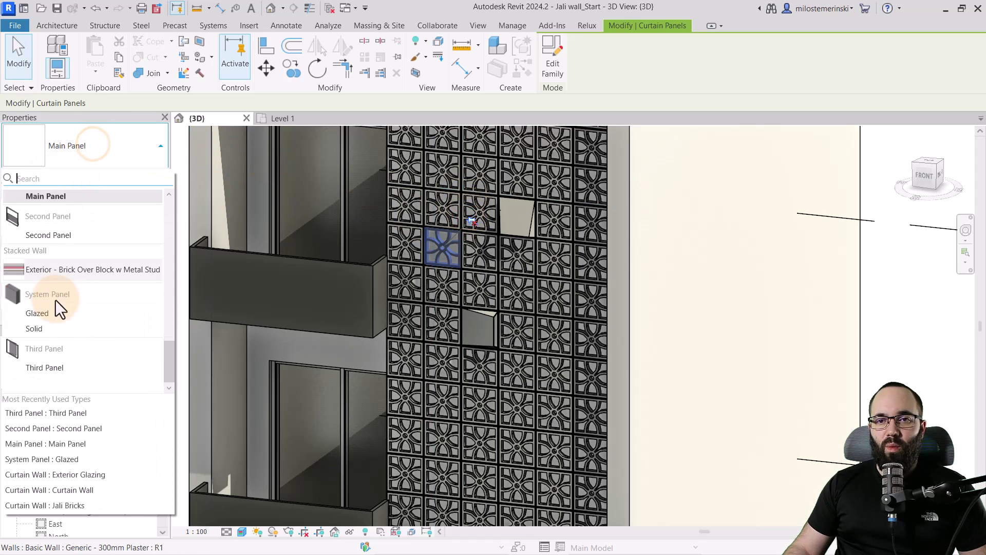
pyautogui.click(42, 363)
# Change the second-column brick three rows below the third-column Third Panel to the Second Panel type
pyautogui.scroll(-3, 486, 266)
pyautogui.scroll(4, 478, 379)
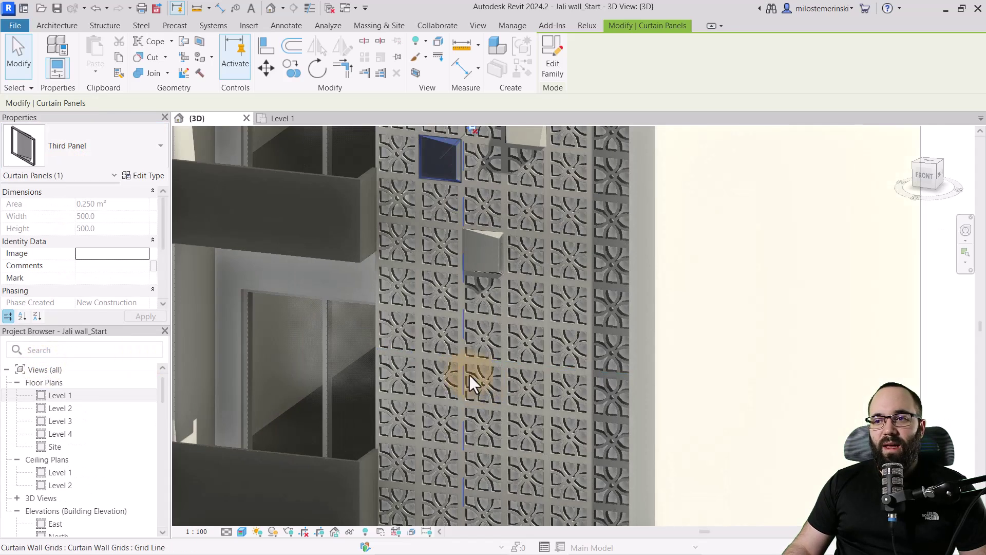
pyautogui.click(441, 368)
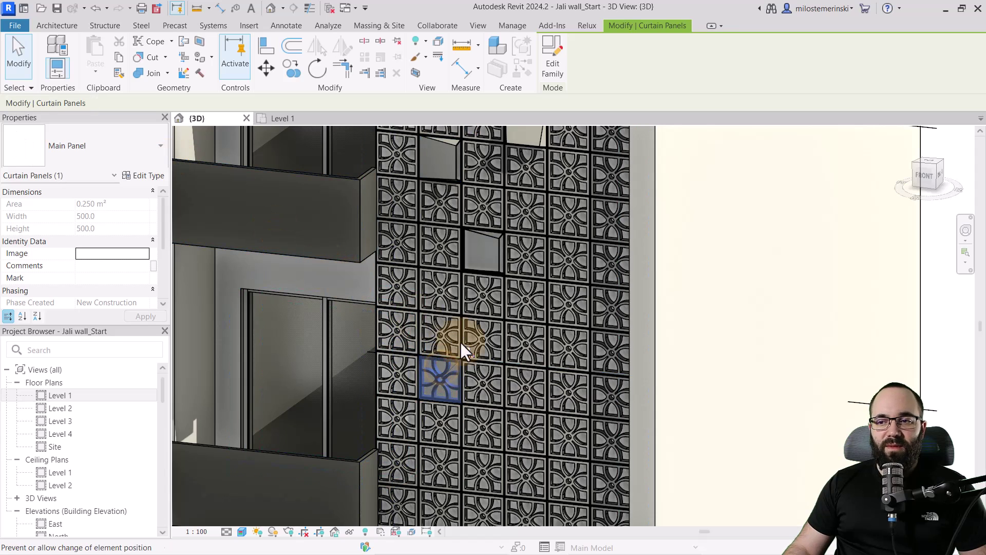
pyautogui.click(92, 146)
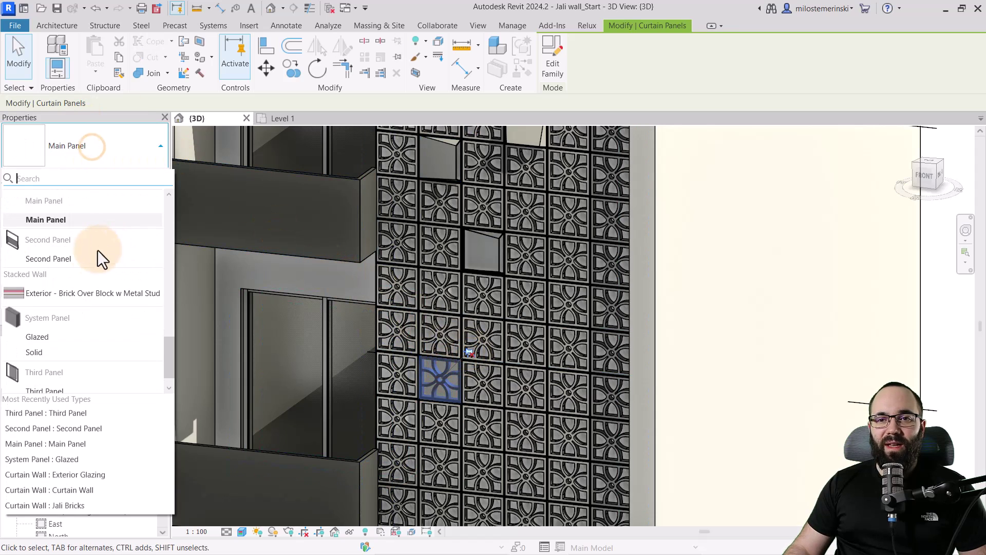
pyautogui.click(69, 261)
pyautogui.scroll(-2, 584, 304)
pyautogui.press('Escape')
pyautogui.scroll(-2, 601, 311)
pyautogui.keyDown('shift'); pyautogui.moveTo(619, 319); pyautogui.dragTo(621, 281, button='middle'); pyautogui.keyUp('shift')
pyautogui.scroll(3, 621, 275)
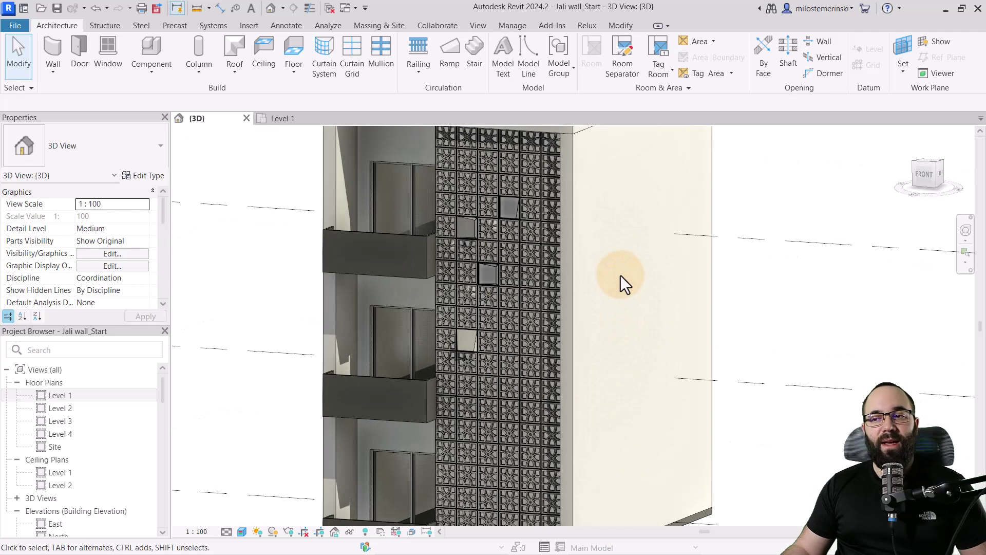